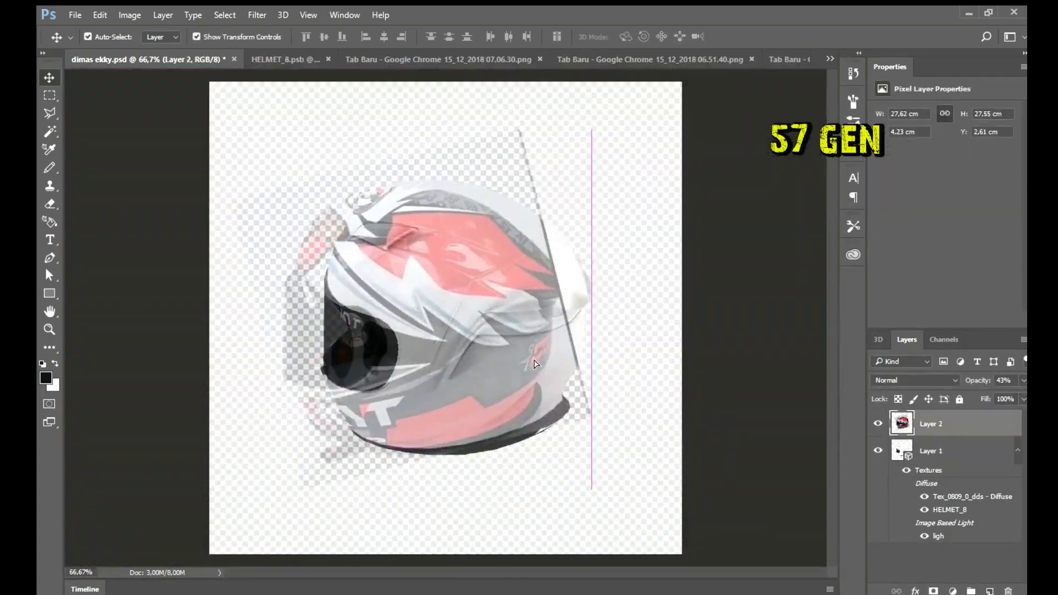
Step: Stretch the Layer 2 helmet photo wider to match the render, then go to HELMET_8.psb
key(ctrl+t)
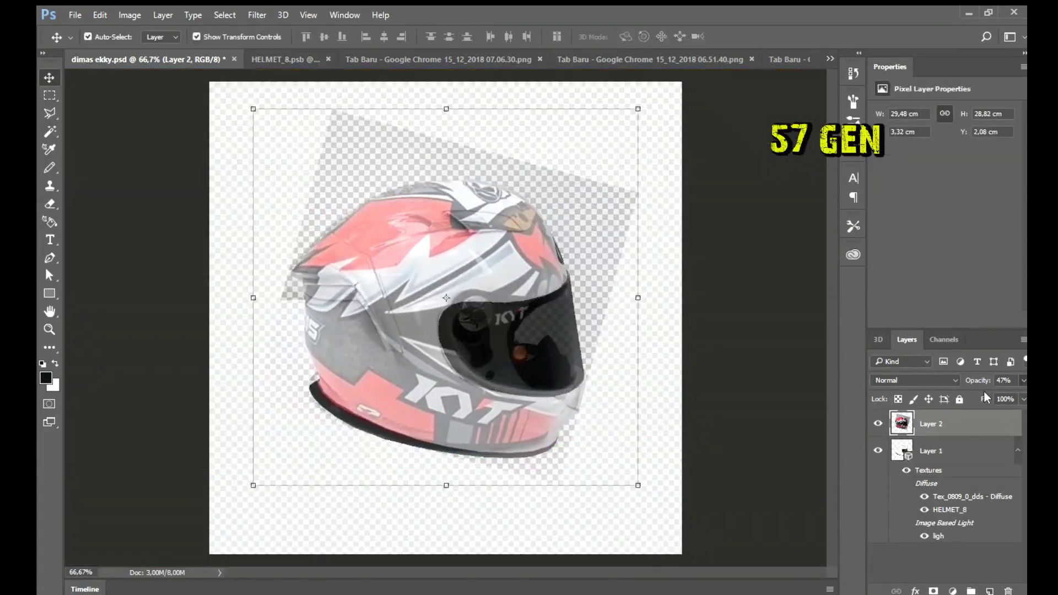
drag(638, 298, 674, 297)
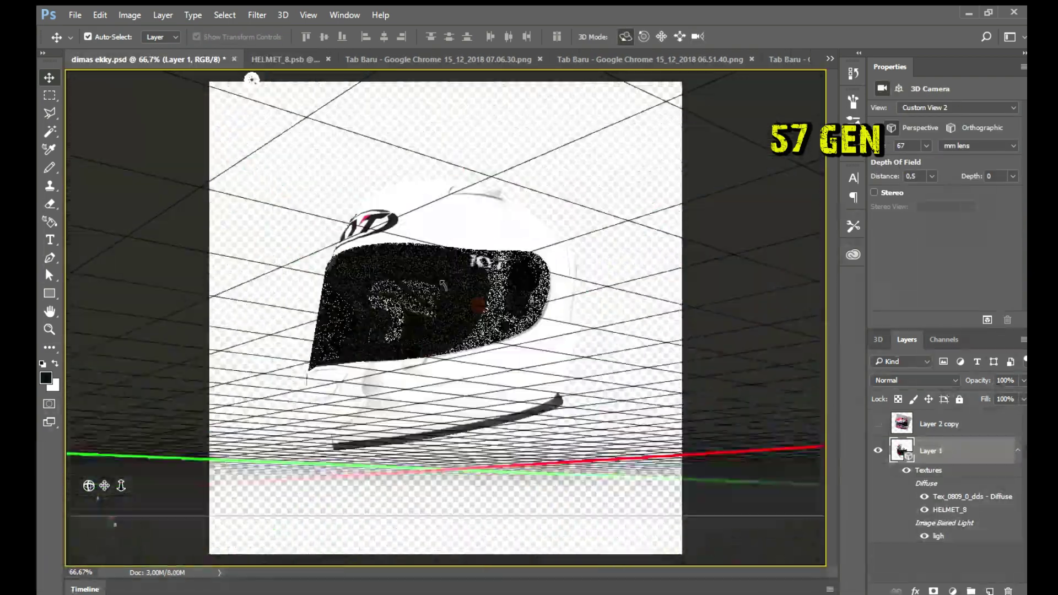
click(275, 59)
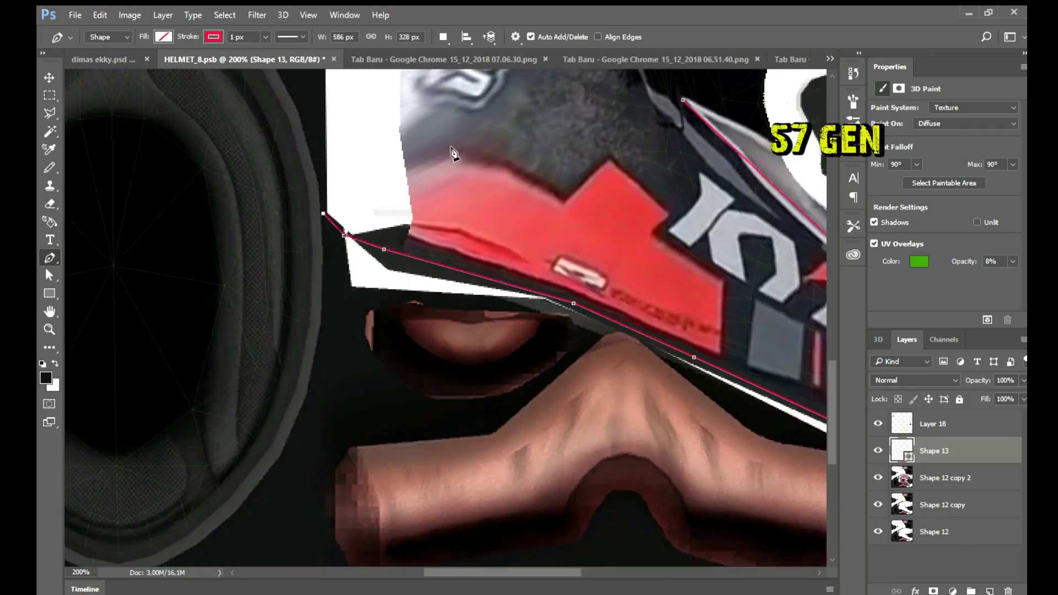
Step: Trace a semi-transparent red shape over the helmet's lower KYT band
click(608, 156)
click(677, 212)
scroll(486, 309, right, 5)
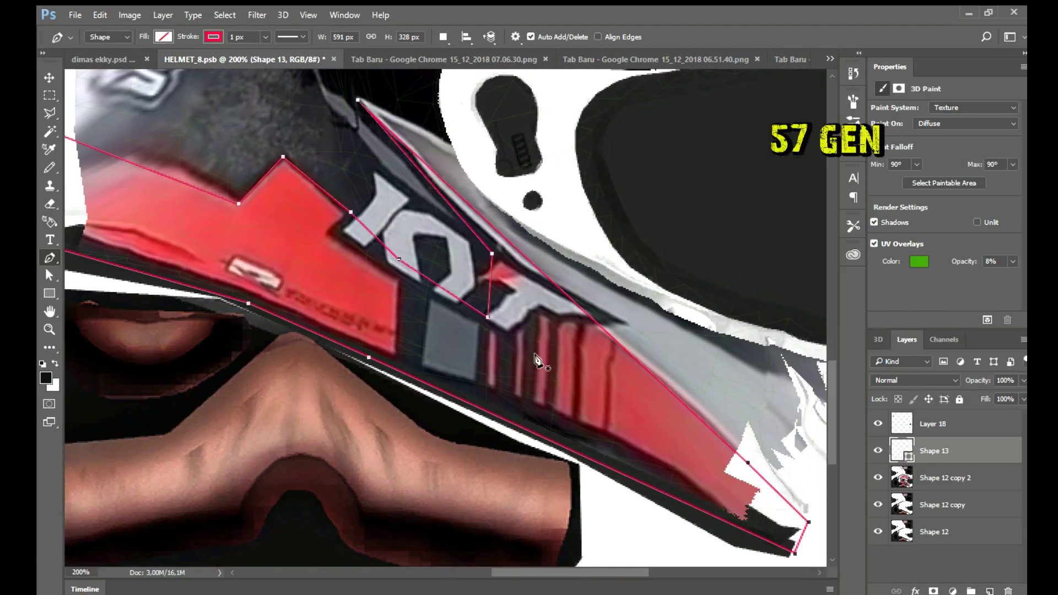
key(0)
key(4)
click(47, 274)
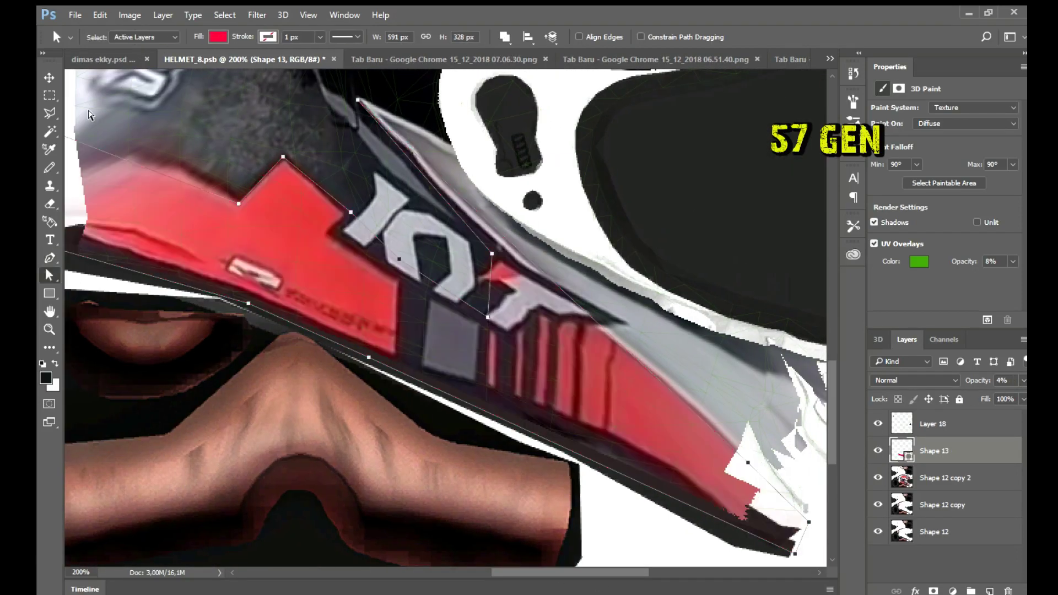
scroll(235, 200, left, 3)
scroll(154, 98, up, 1)
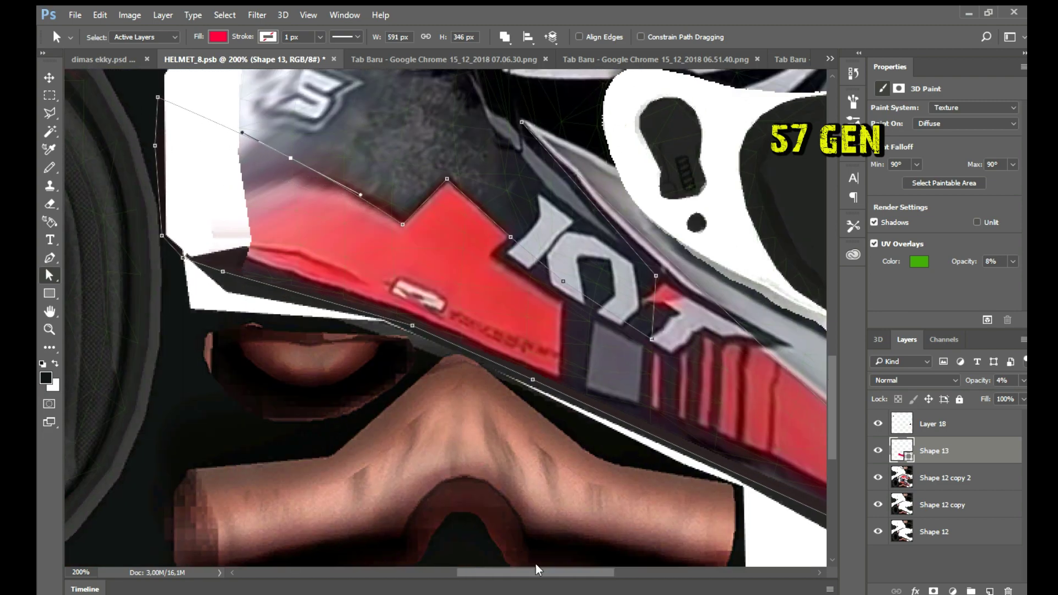
scroll(539, 569, right, 5)
scroll(445, 317, up, 5)
scroll(445, 317, left, 3)
scroll(445, 317, up, 3)
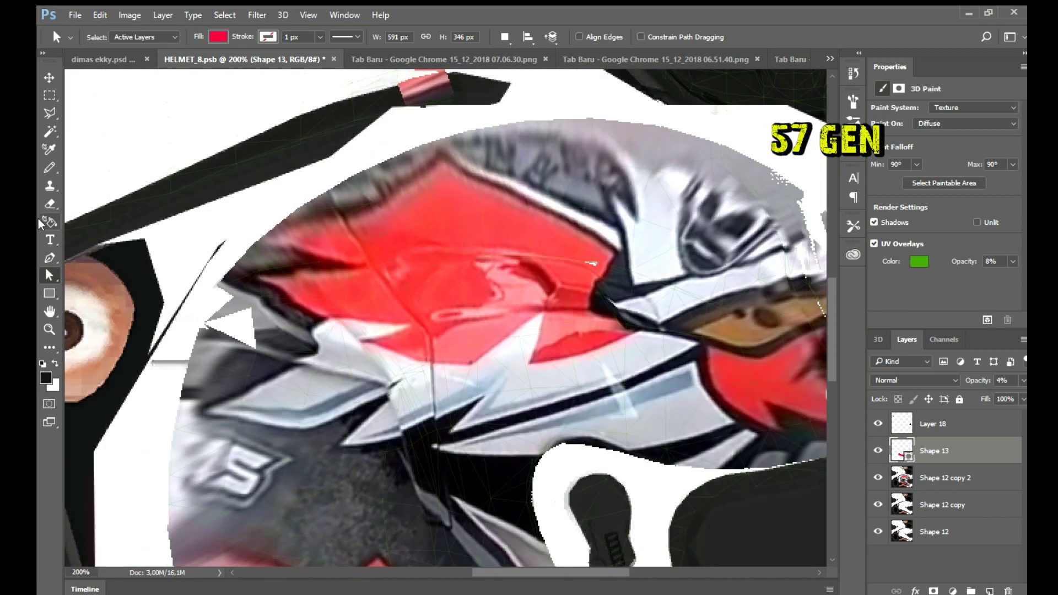
Step: Trace the top red panel as a low-opacity shape and refine its anchor points
click(49, 258)
click(473, 365)
click(641, 330)
click(443, 157)
click(252, 274)
key(3)
key(5)
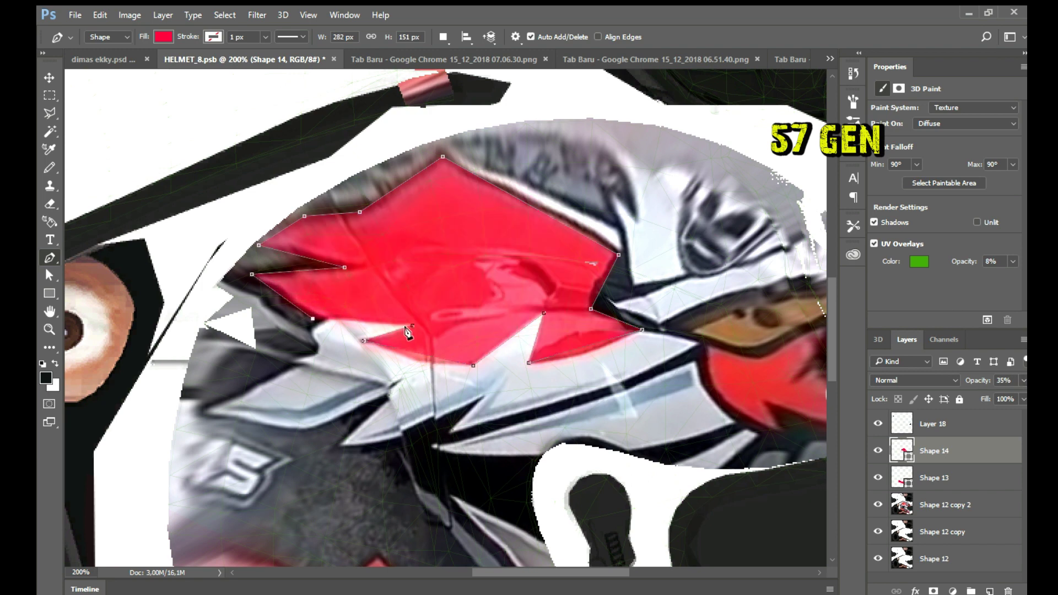
key(a)
key(0)
key(0)
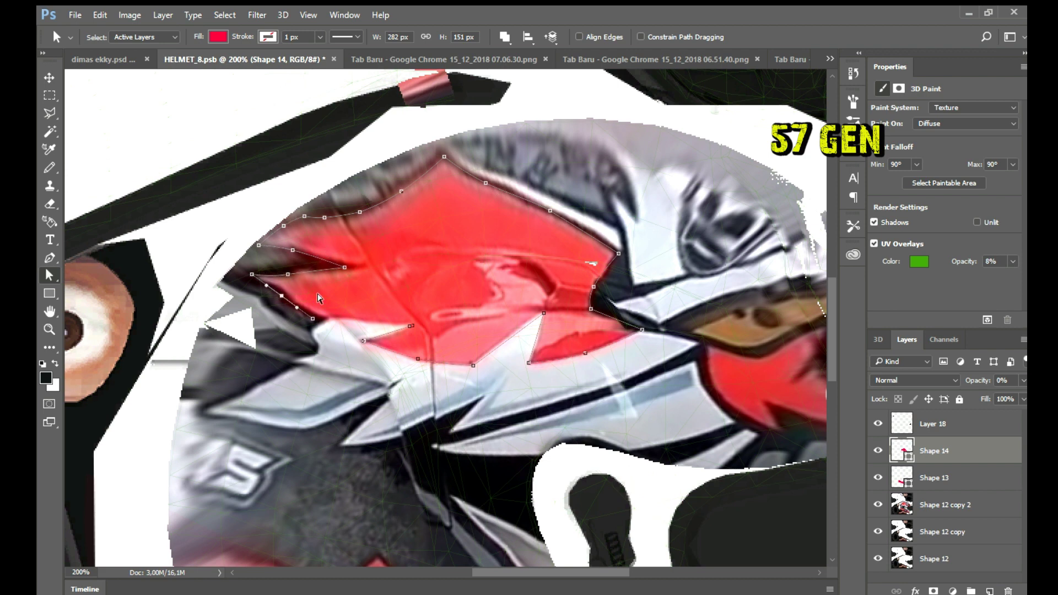
key(p)
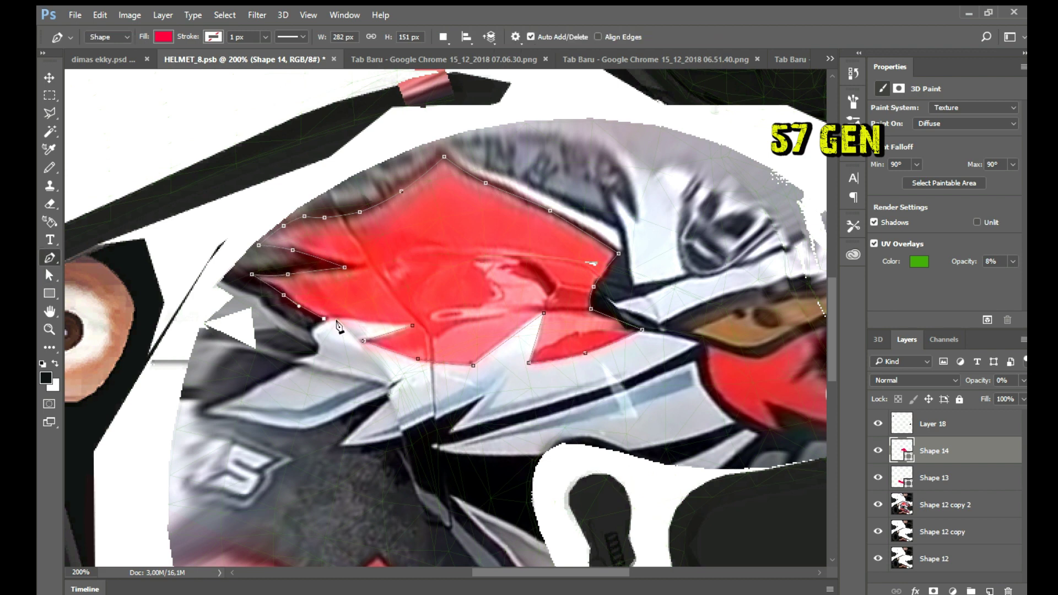
key(a)
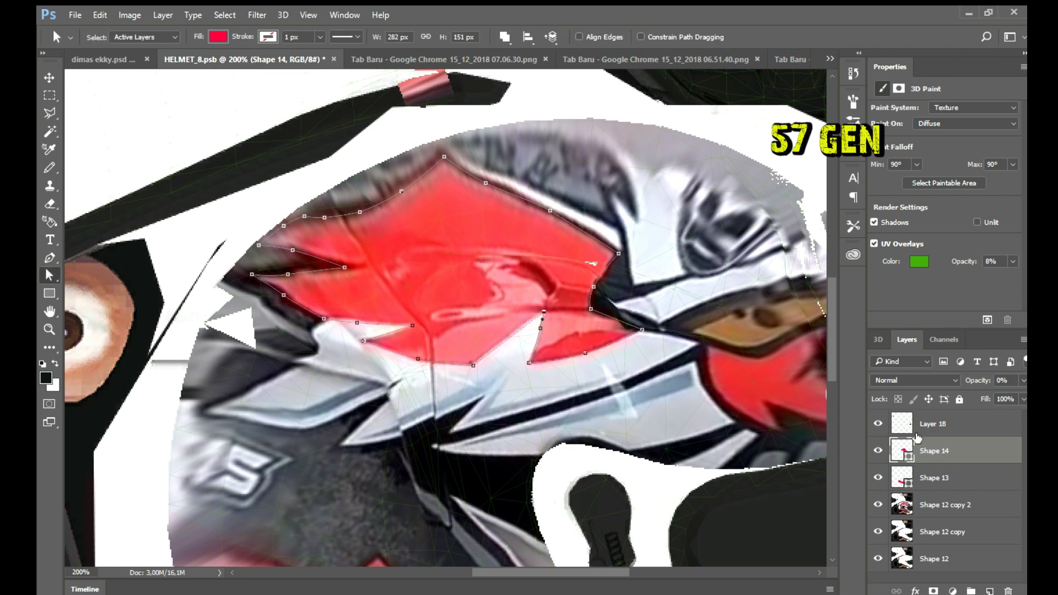
Step: Begin tracing a red piece beside the visor logo
scroll(515, 347, right, 5)
key(p)
click(408, 345)
click(471, 404)
click(485, 432)
Step: Close the red piece beside the visor and refine its anchors
click(611, 441)
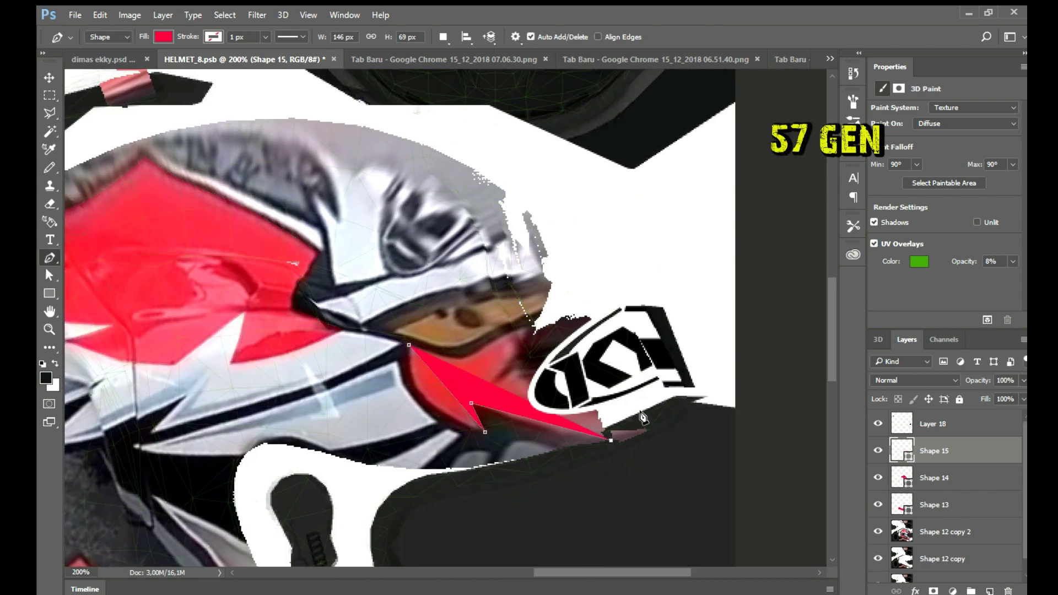
click(533, 329)
key(0)
key(0)
key(a)
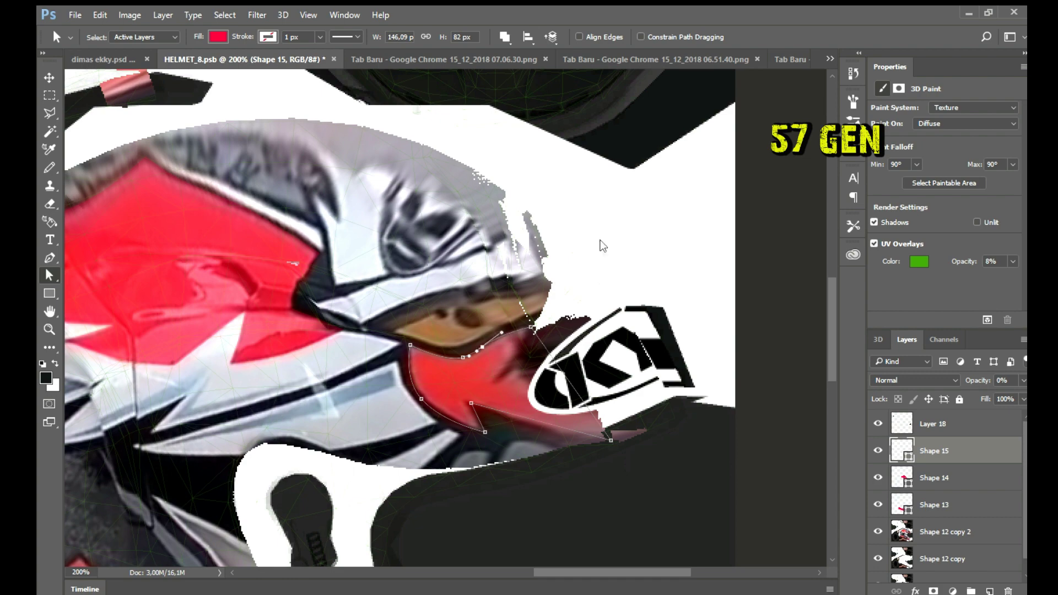
key(2)
key(2)
key(p)
Step: Trace a low-opacity grey shape over the white stripe, placed below Shape 13
drag(436, 437, 499, 467)
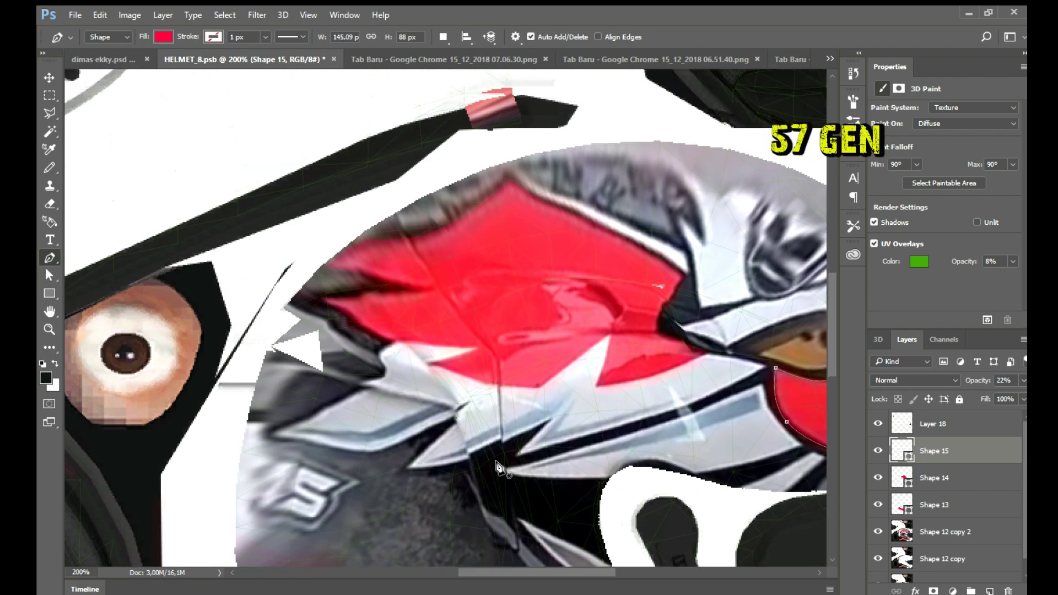
scroll(499, 468, down, 1)
click(402, 322)
click(266, 423)
click(473, 396)
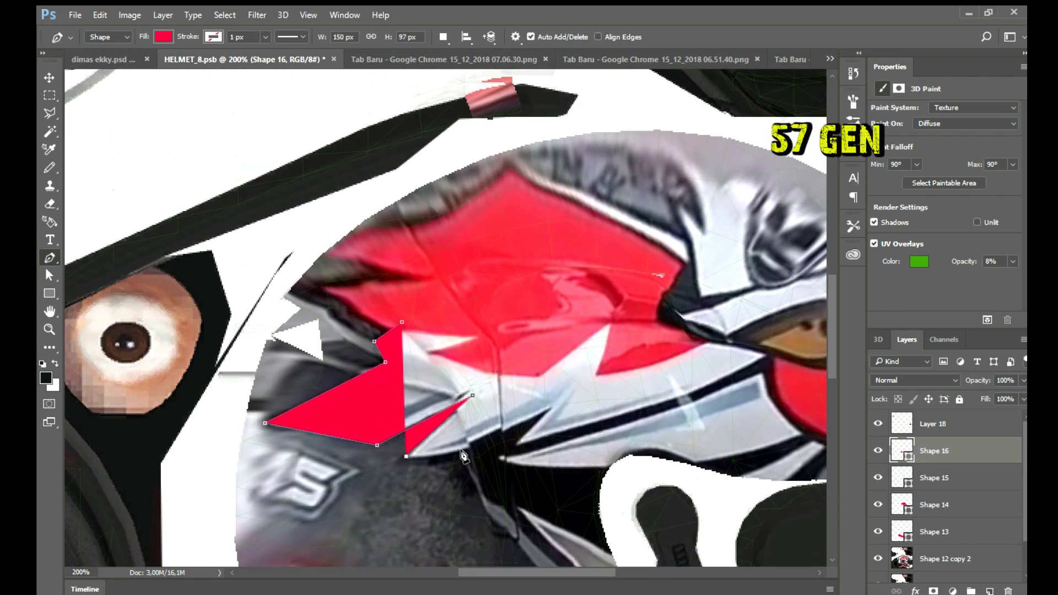
click(770, 357)
click(500, 261)
drag(909, 453, 910, 546)
key(2)
key(1)
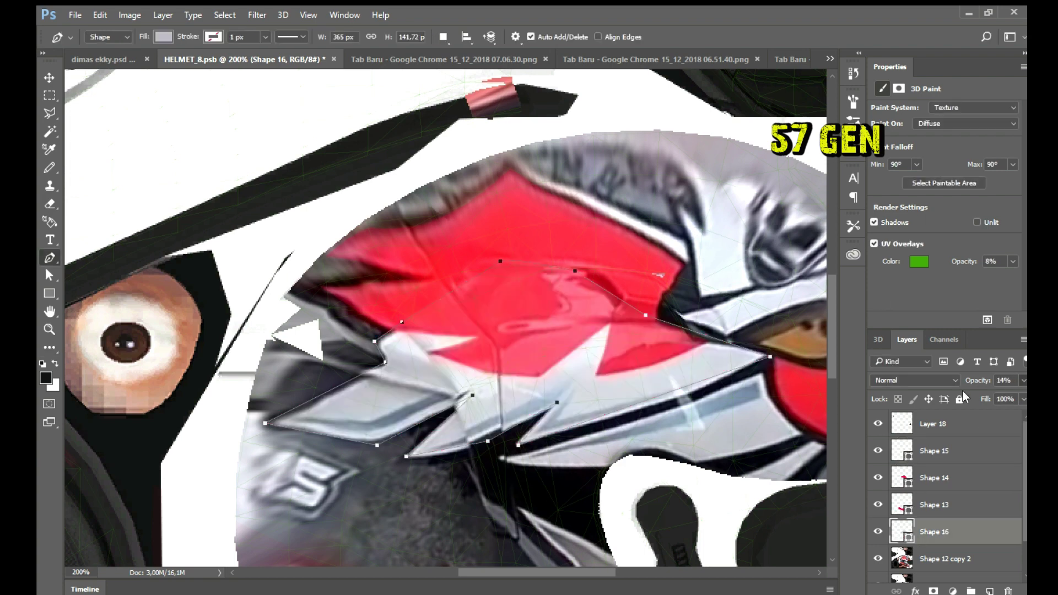
key(a)
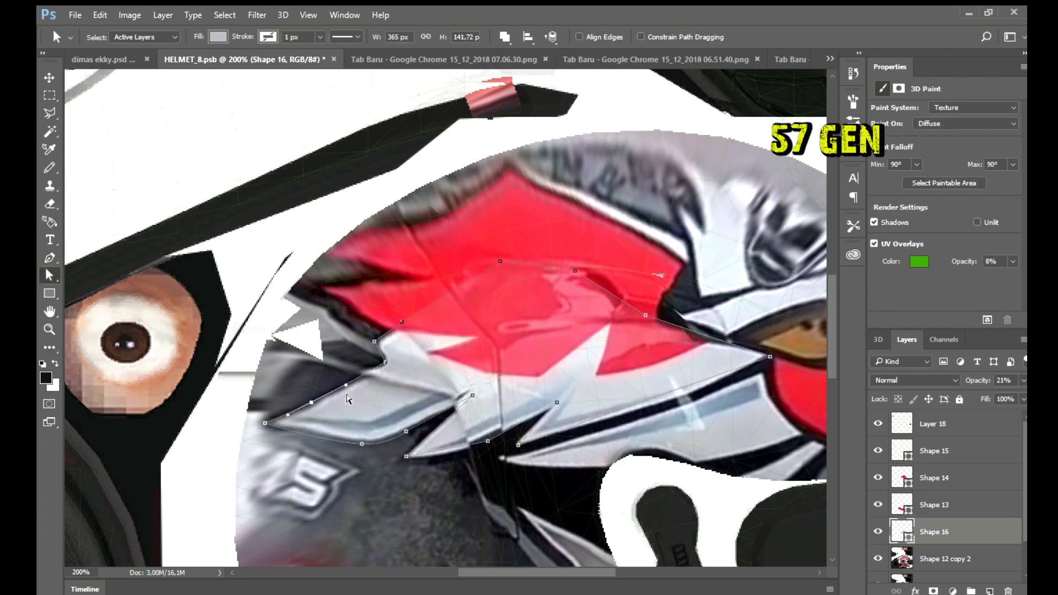
click(486, 440)
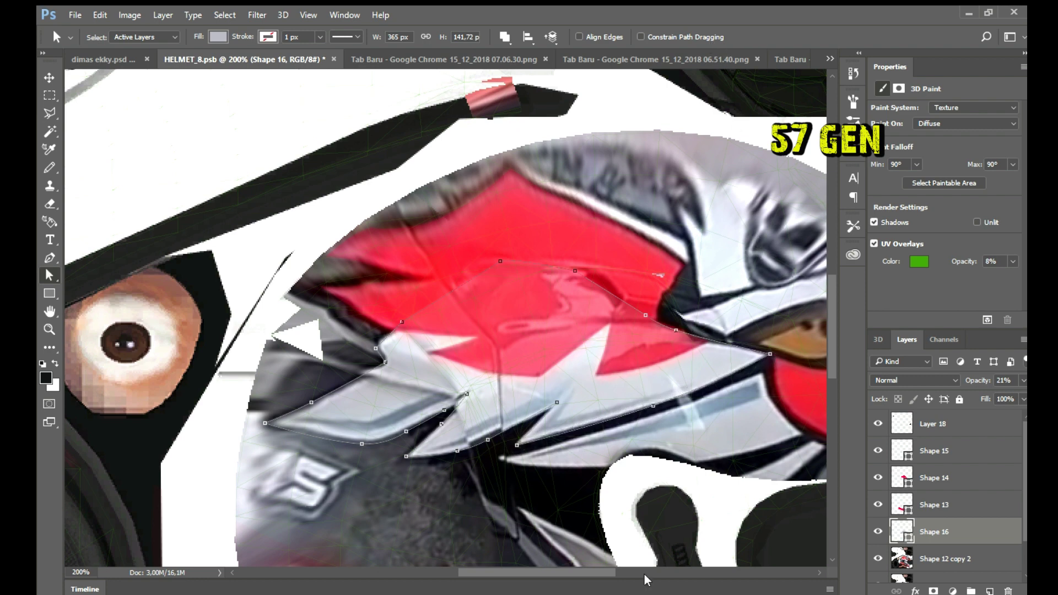
Step: Trace a small triangle shape on the lower stripe
scroll(647, 580, right, 5)
click(374, 459)
click(646, 367)
click(689, 426)
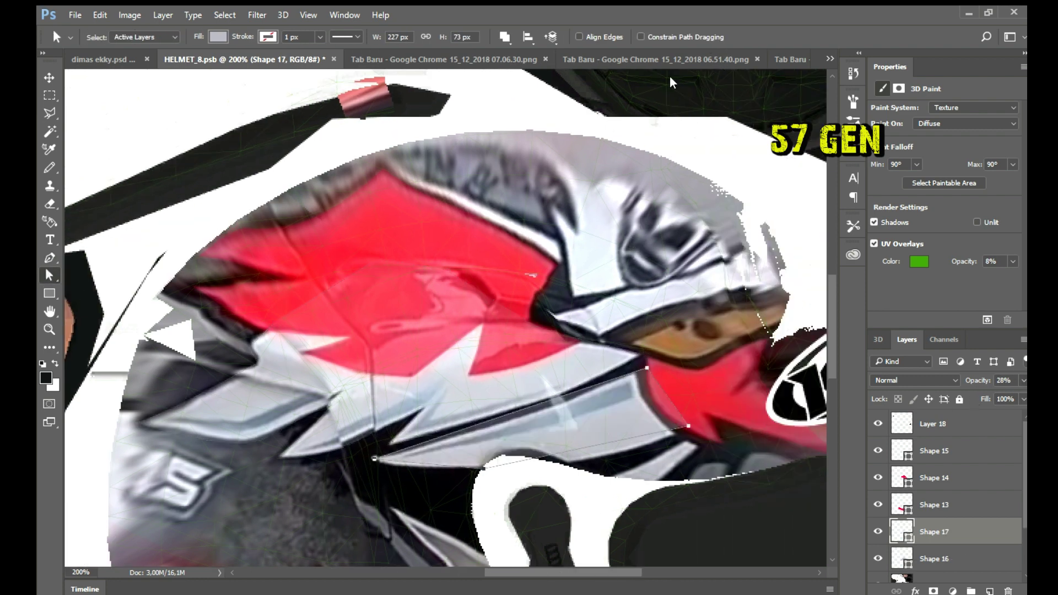
scroll(738, 404, down, 5)
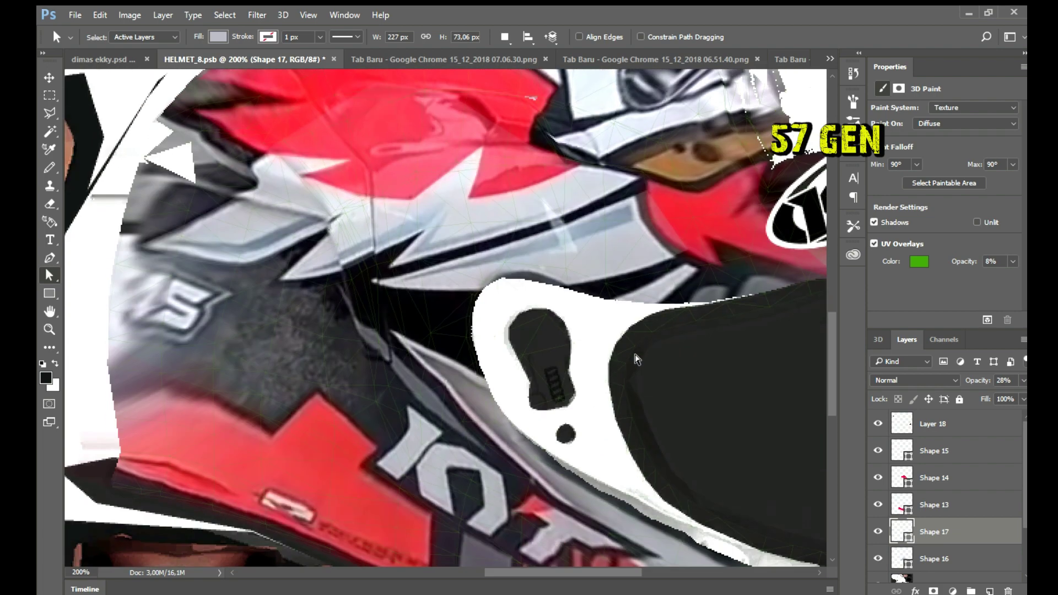
Step: Trace a low-opacity grey shape along the KYT band edge
key(p)
scroll(693, 315, down, 4)
click(390, 194)
click(494, 248)
scroll(576, 346, right, 5)
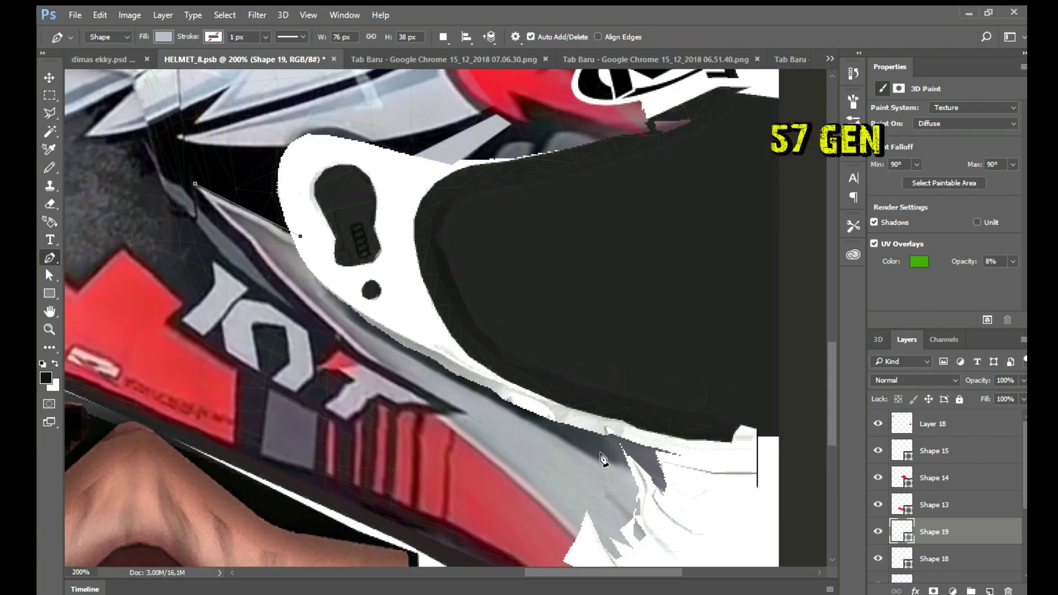
click(768, 375)
click(657, 524)
click(195, 95)
key(1)
key(7)
key(a)
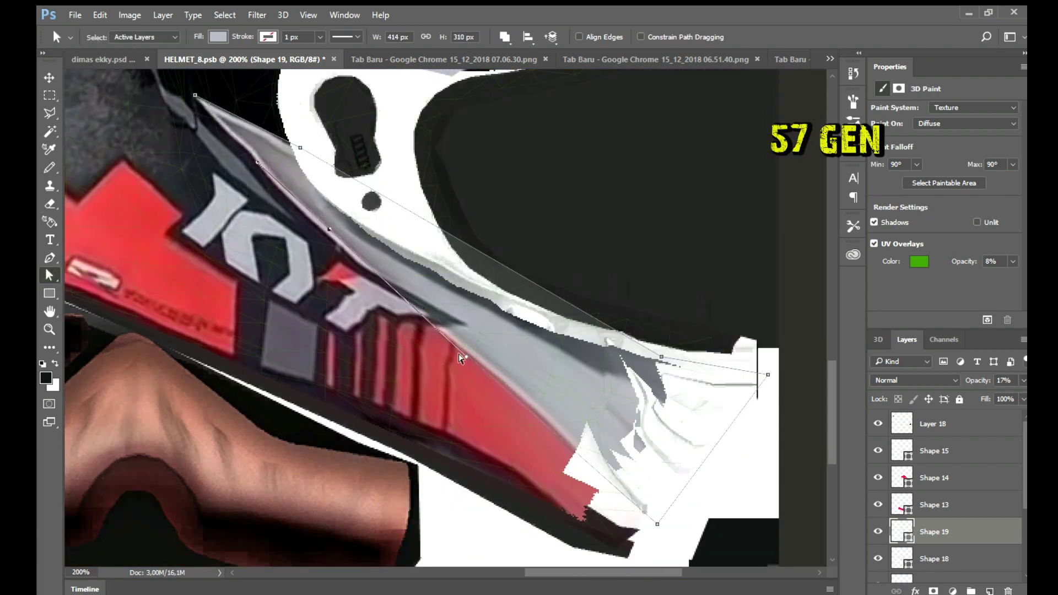
scroll(466, 331, up, 5)
scroll(465, 331, left, 5)
Step: Trace a low-opacity grey triangle beside the KYT lettering
key(p)
click(496, 408)
click(384, 315)
click(350, 246)
click(497, 408)
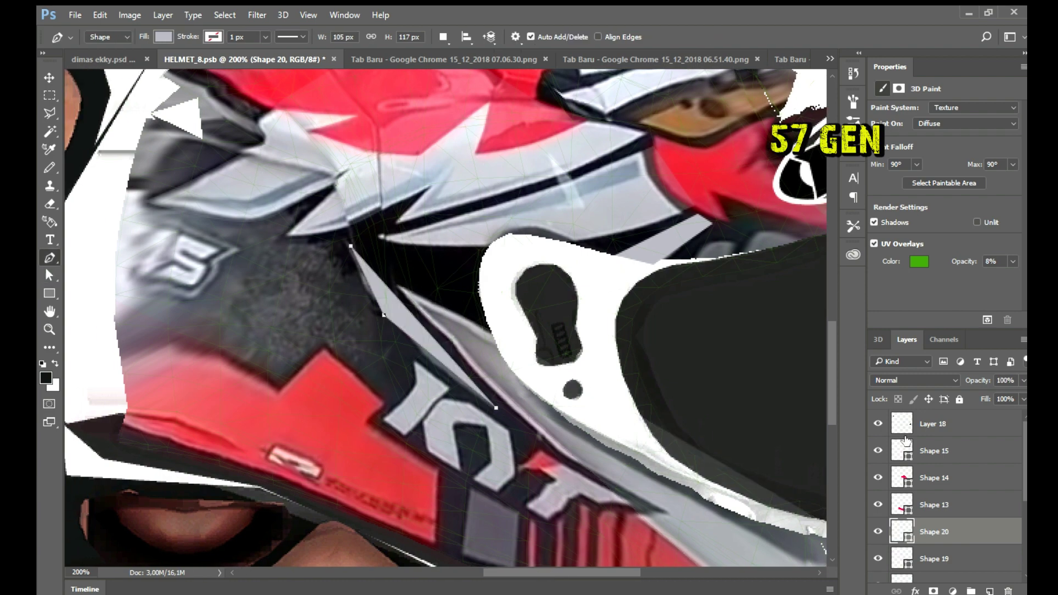
key(2)
key(9)
key(a)
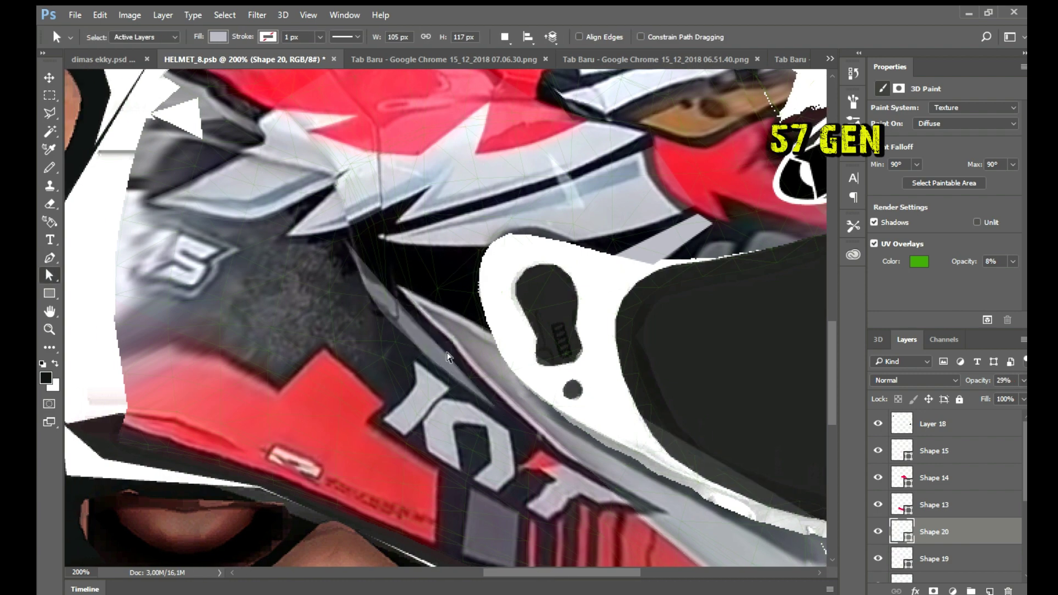
scroll(447, 357, up, 5)
scroll(447, 357, right, 5)
Step: Trace a low-opacity grey strip along the top of the visor
key(p)
click(399, 341)
click(385, 301)
click(282, 330)
click(158, 366)
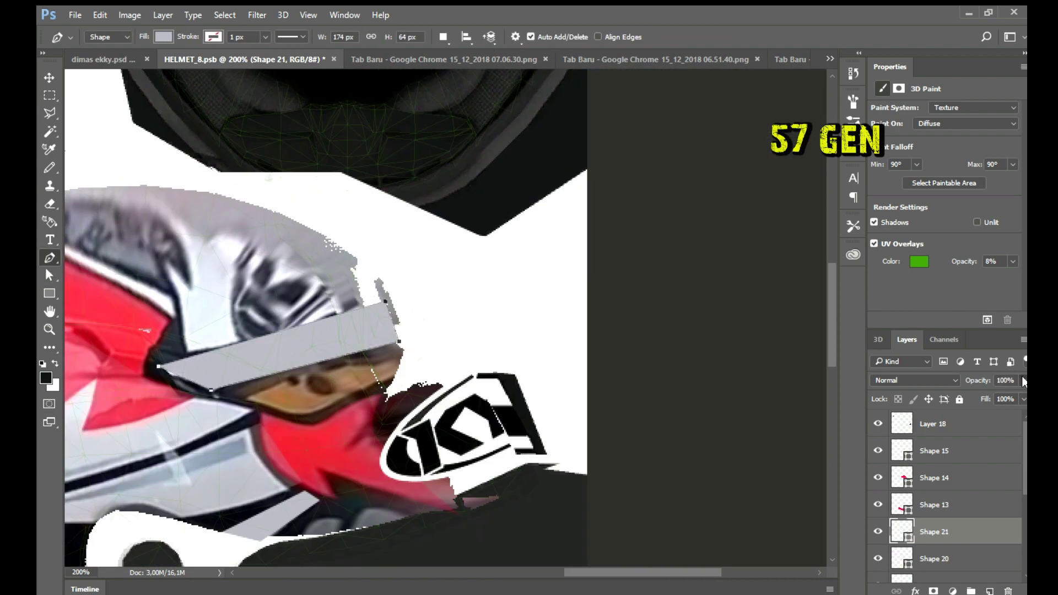
key(3)
key(8)
key(a)
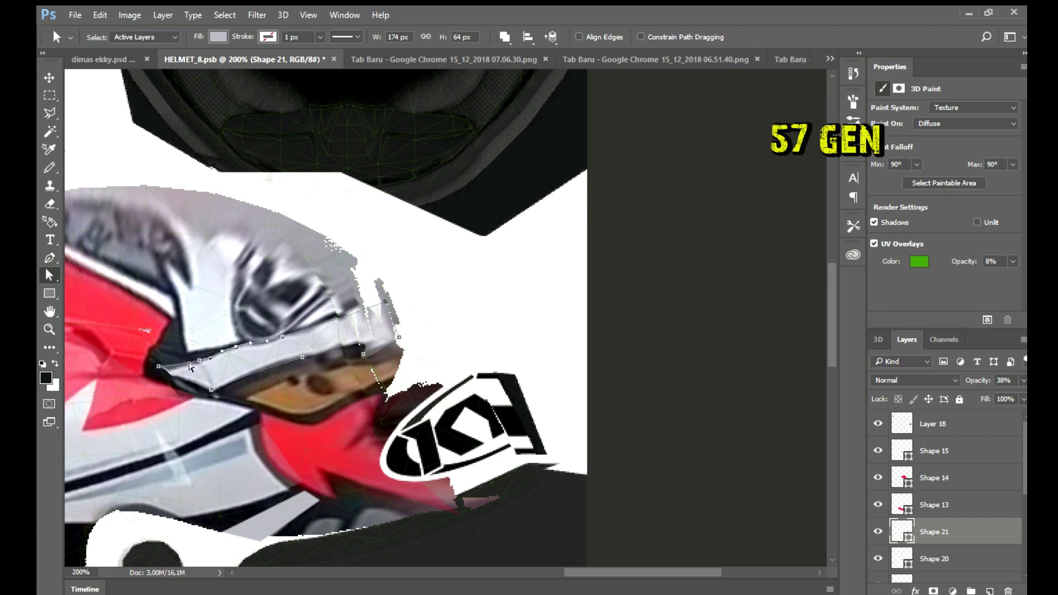
scroll(383, 302, down, 1)
scroll(383, 303, left, 5)
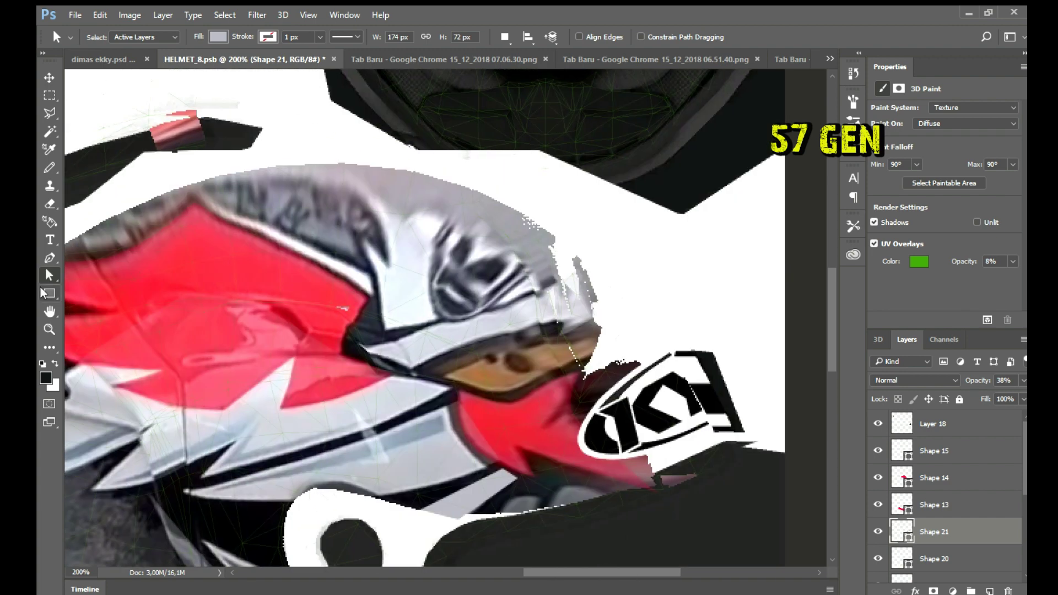
Step: Add a low-opacity grey shape over the upper shell
key(p)
click(186, 179)
click(384, 311)
key(1)
key(6)
key(a)
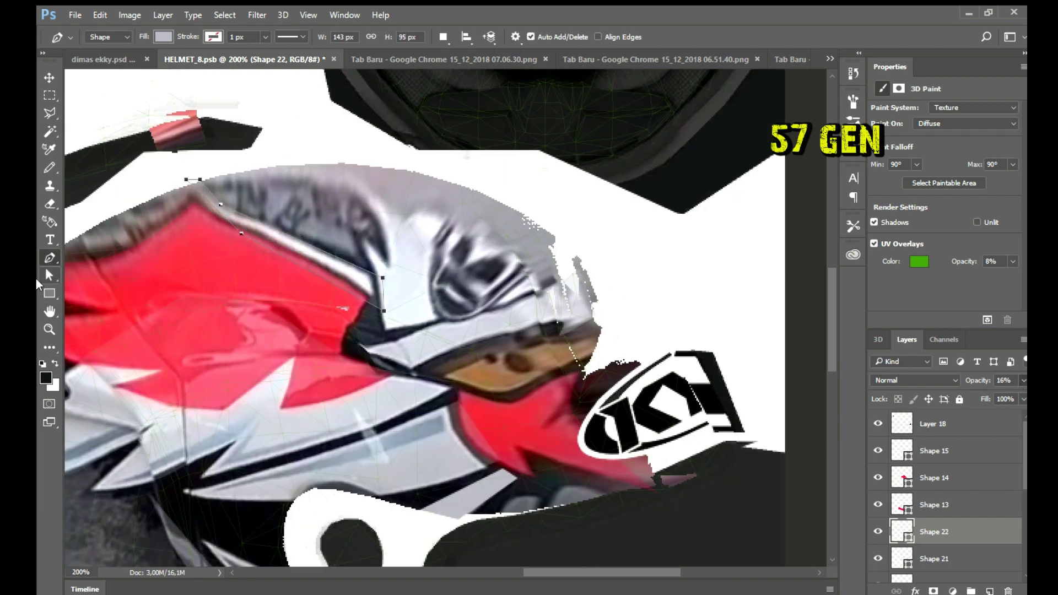
key(p)
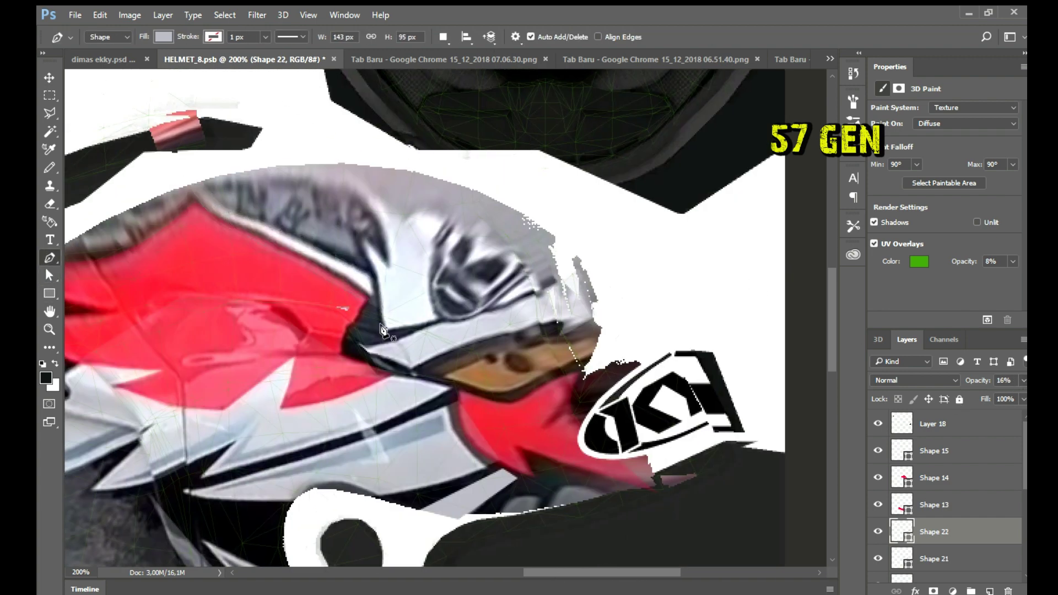
key(3)
key(5)
key(a)
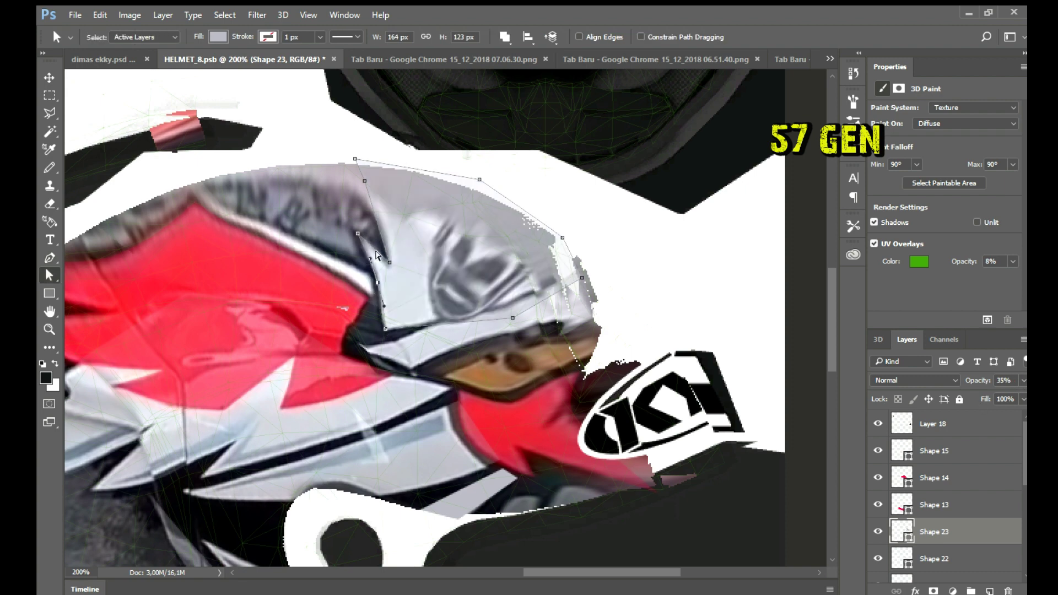
scroll(554, 330, down, 2)
Step: Trace the visor patch at 45% opacity, bow its top edge up, and draw a small black dot
key(p)
click(413, 340)
click(471, 355)
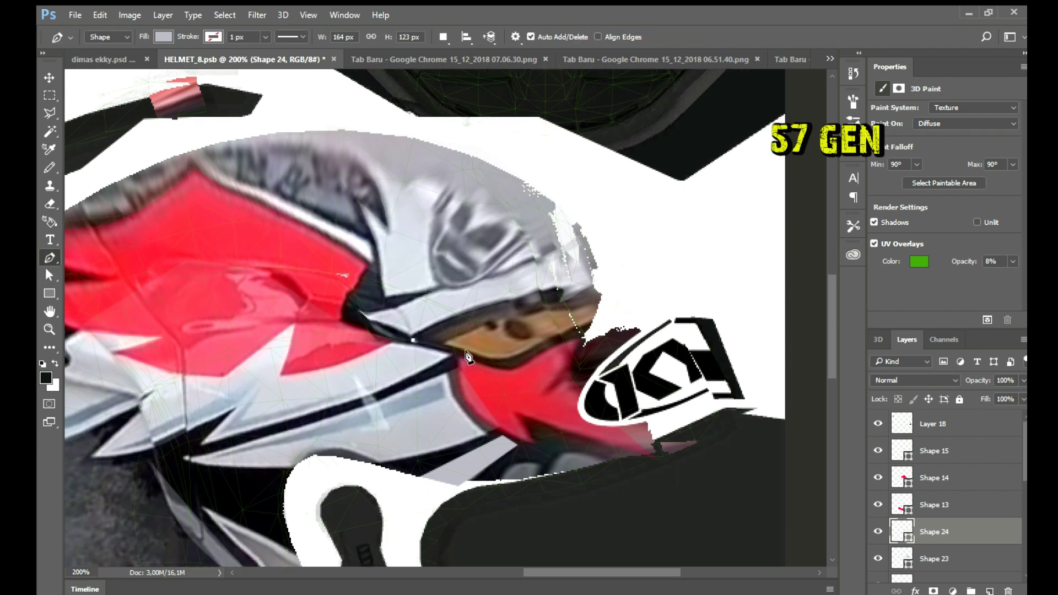
click(534, 351)
click(619, 318)
key(h)
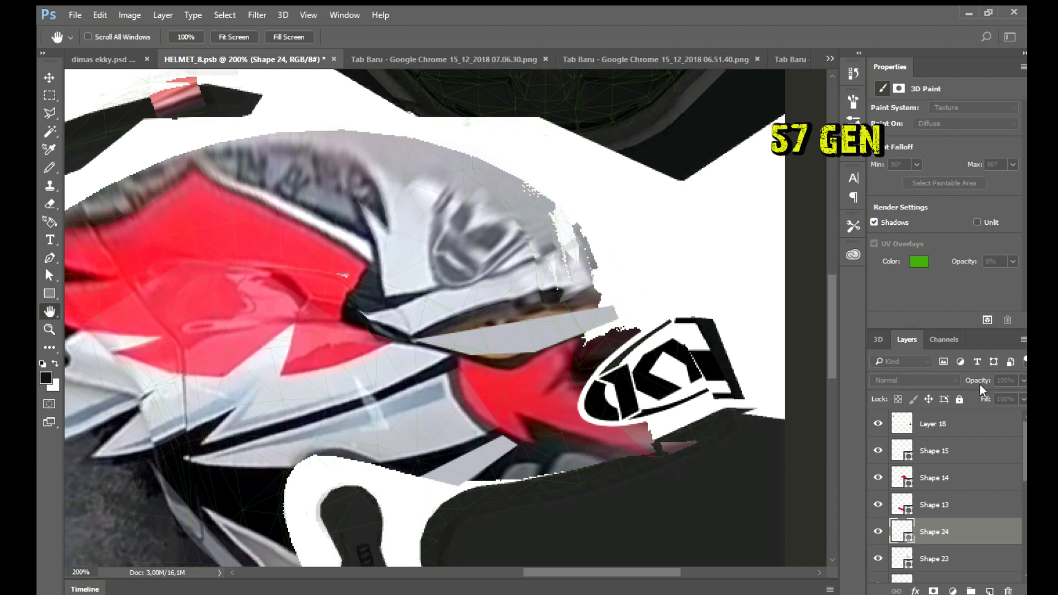
key(p)
key(4)
key(5)
key(a)
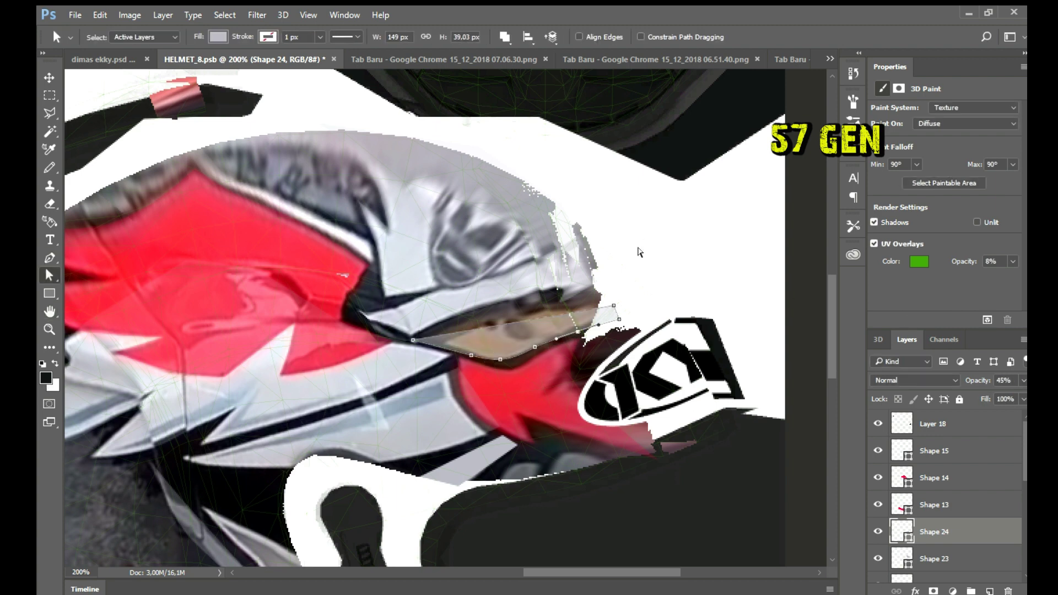
drag(613, 305, 610, 303)
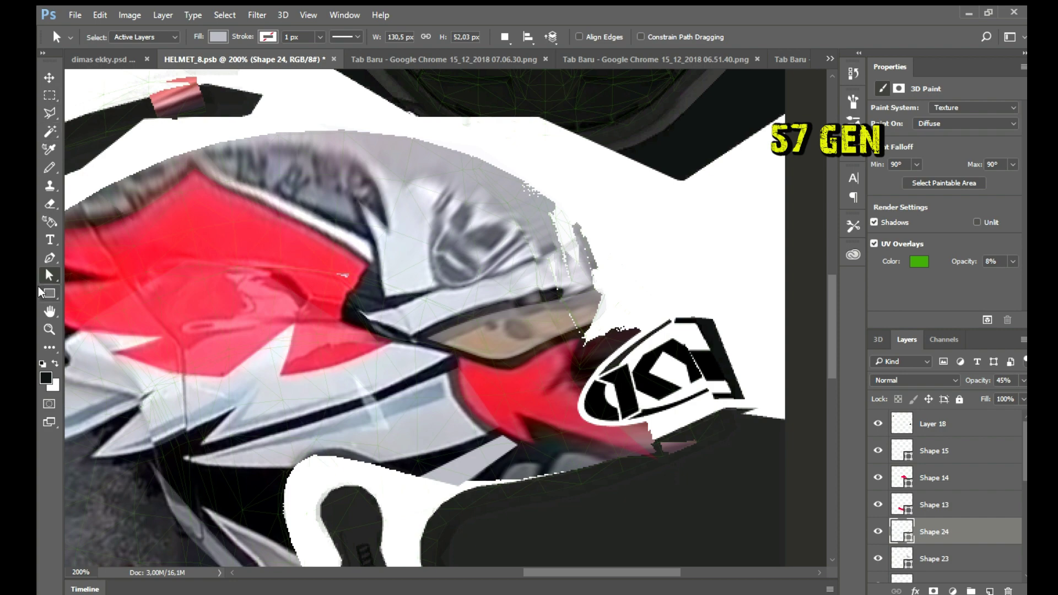
key(u)
mouse_move(507, 322)
mouse_down()
mouse_move(530, 337)
mouse_move(520, 340)
mouse_up()
Step: Duplicate the black dot, shrinking the copy and moving it left
key(a)
key(ctrl+j)
key(v)
key(ctrl+plus)
key(ctrl+t)
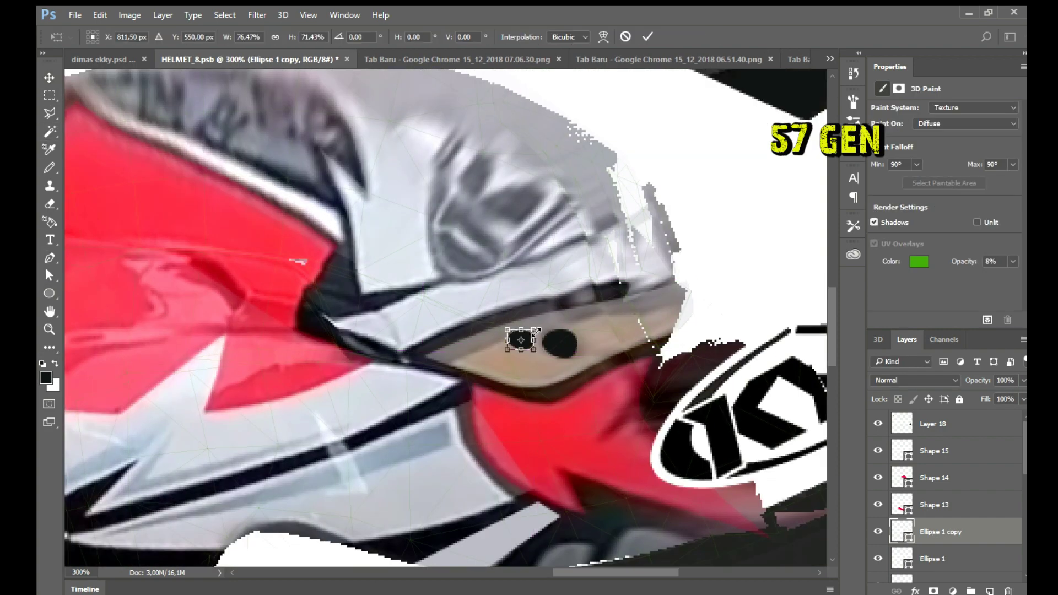
key(Return)
key(ctrl+minus)
key(ctrl+minus)
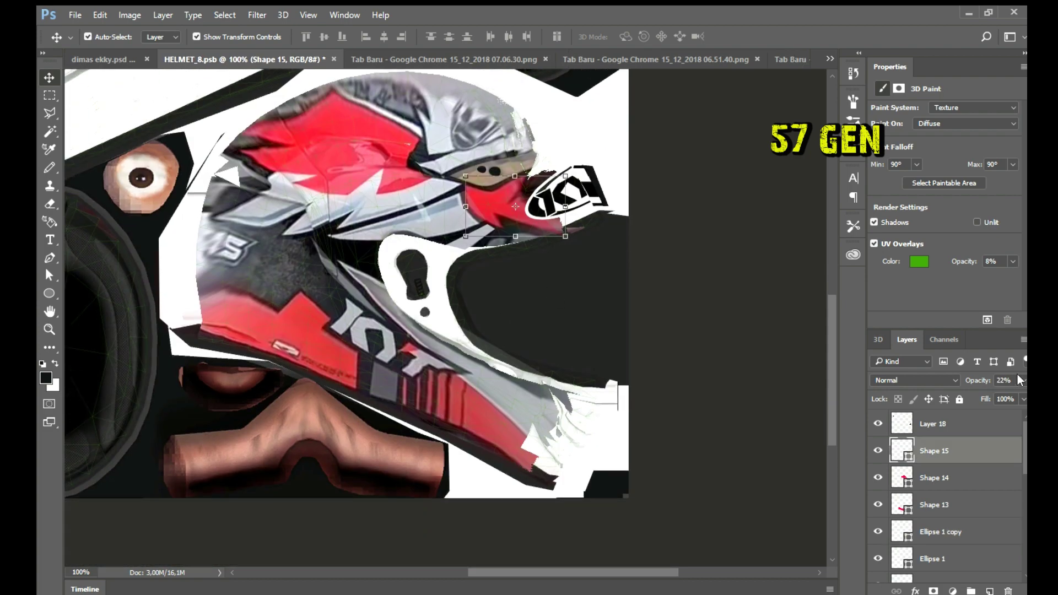
Step: Colour the visor patch brown and raise the traced panel layers to 100% opacity
click(893, 549)
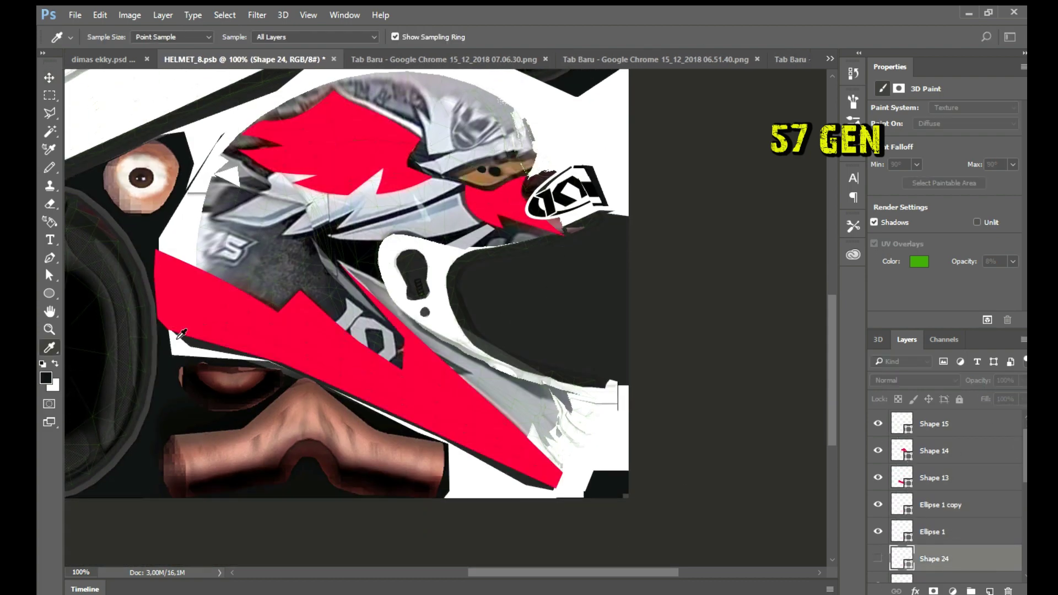
click(379, 113)
key(0)
key(alt+bracketleft)
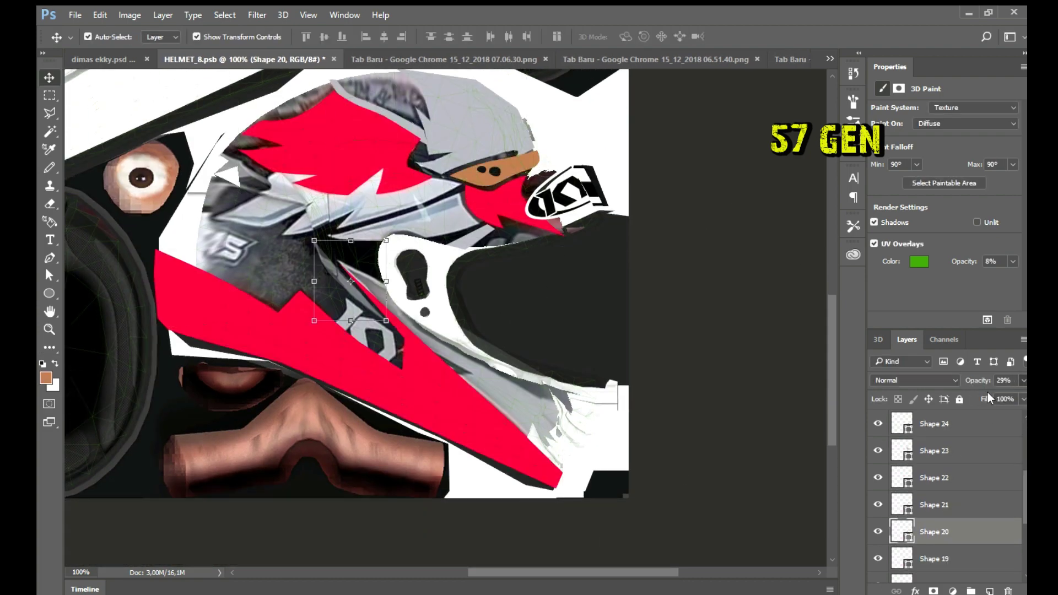
key(0)
key(alt+bracketleft)
key(0)
key(alt+bracketleft)
key(0)
key(alt+bracketleft)
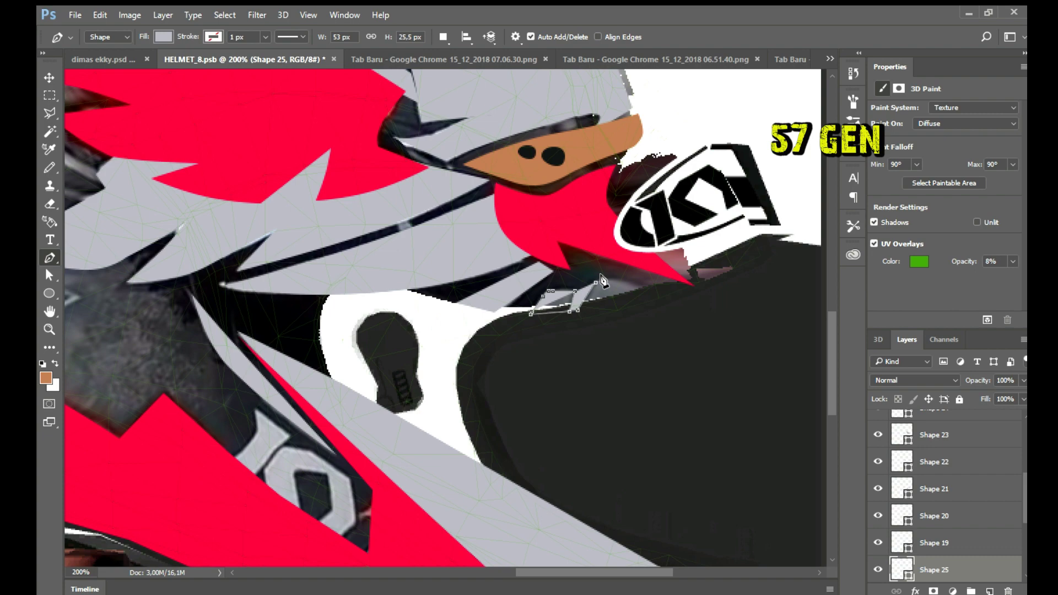
Step: Start a curved shape along the chin edge and reshape its anchors into a thin sliver
click(527, 326)
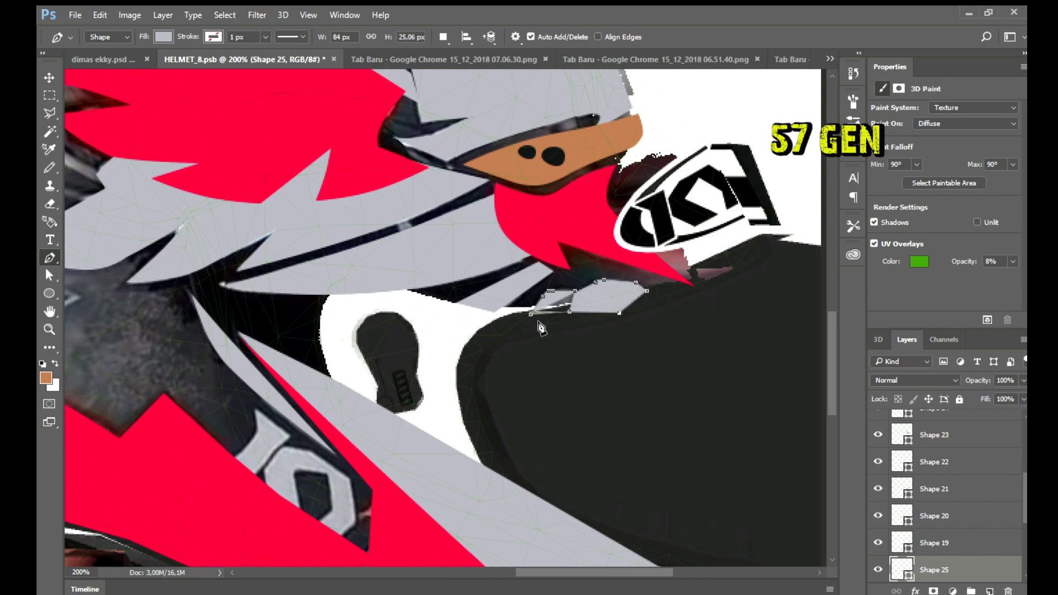
drag(543, 301, 562, 290)
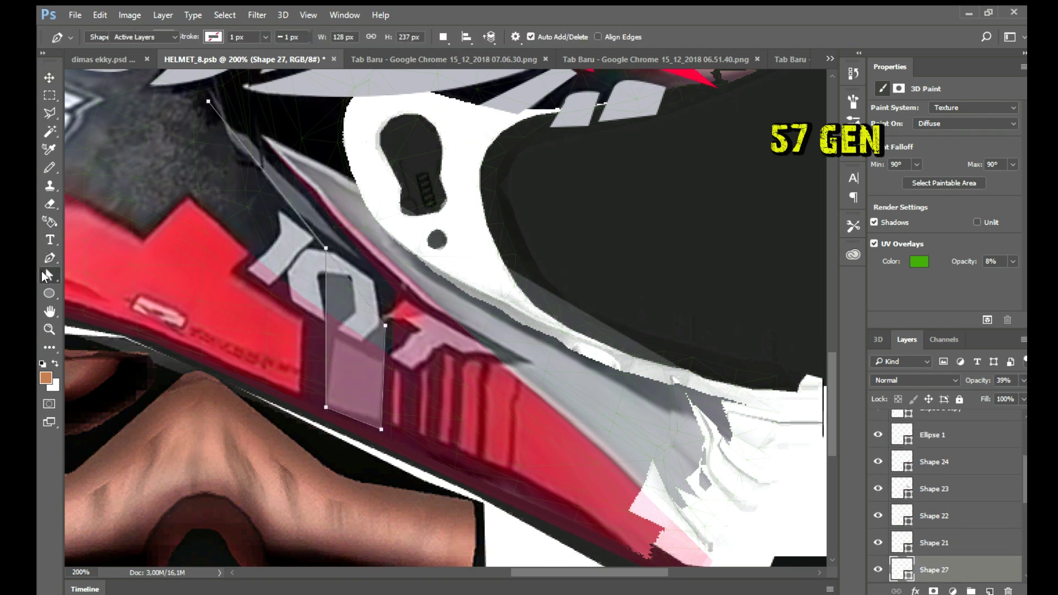
click(46, 276)
click(251, 159)
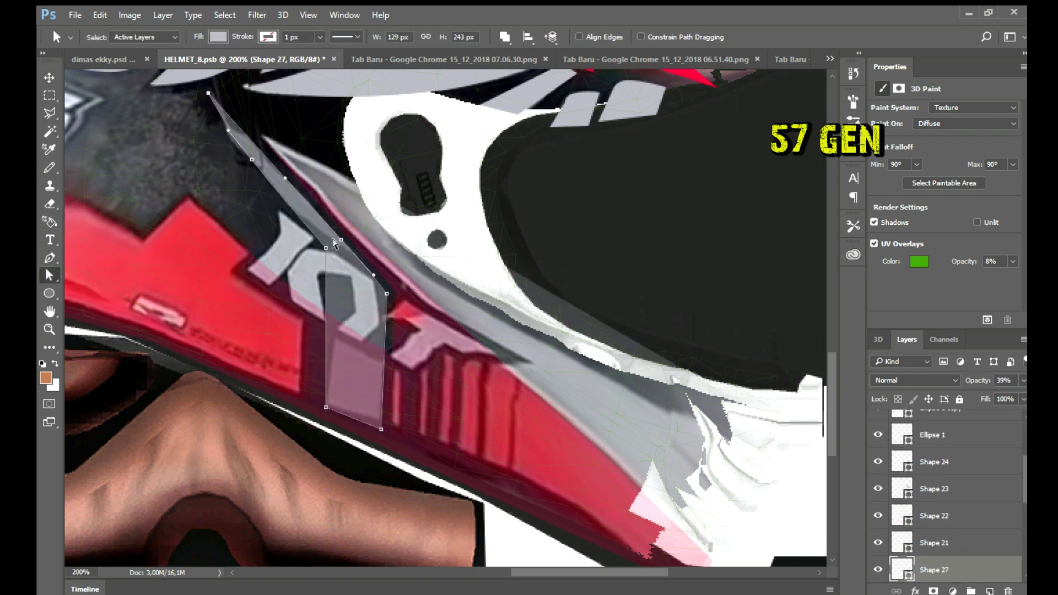
Step: Trace the dark stripe beside the KYT lettering as a black shape at 82% opacity
key(p)
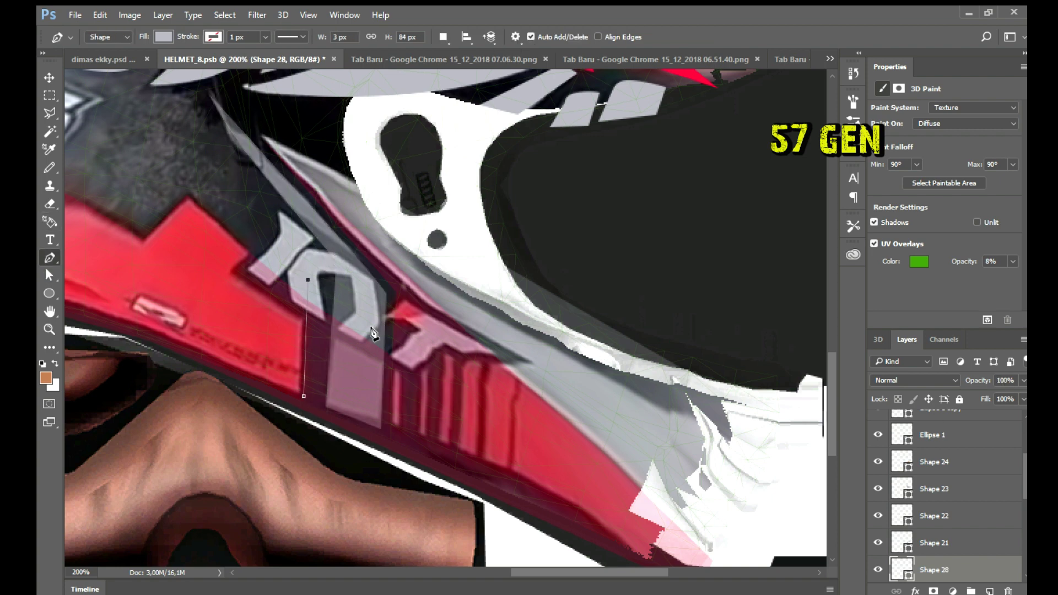
click(392, 426)
click(403, 427)
click(399, 338)
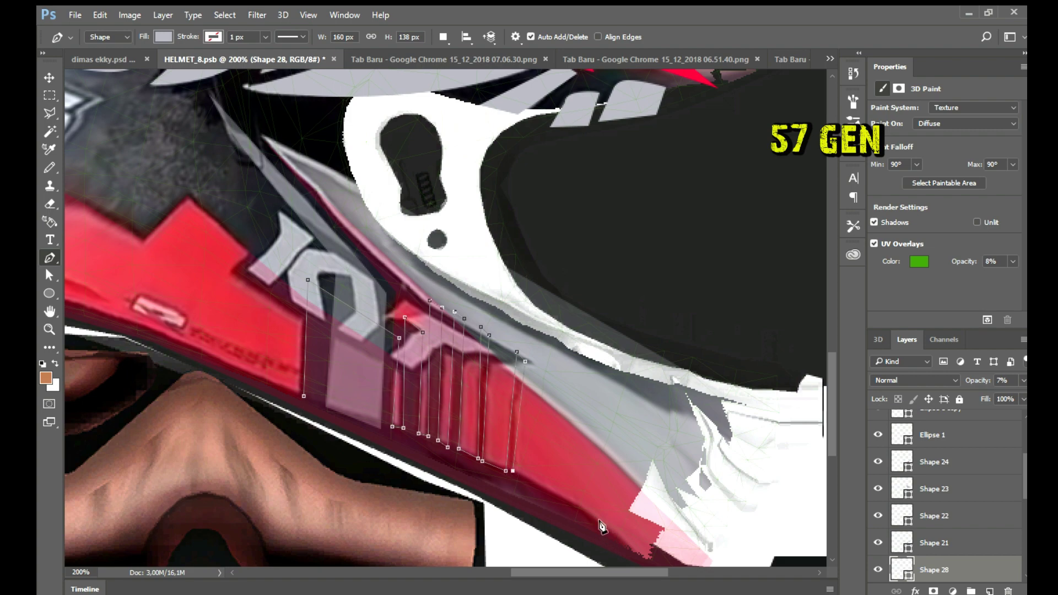
click(620, 543)
click(244, 389)
key(8)
key(2)
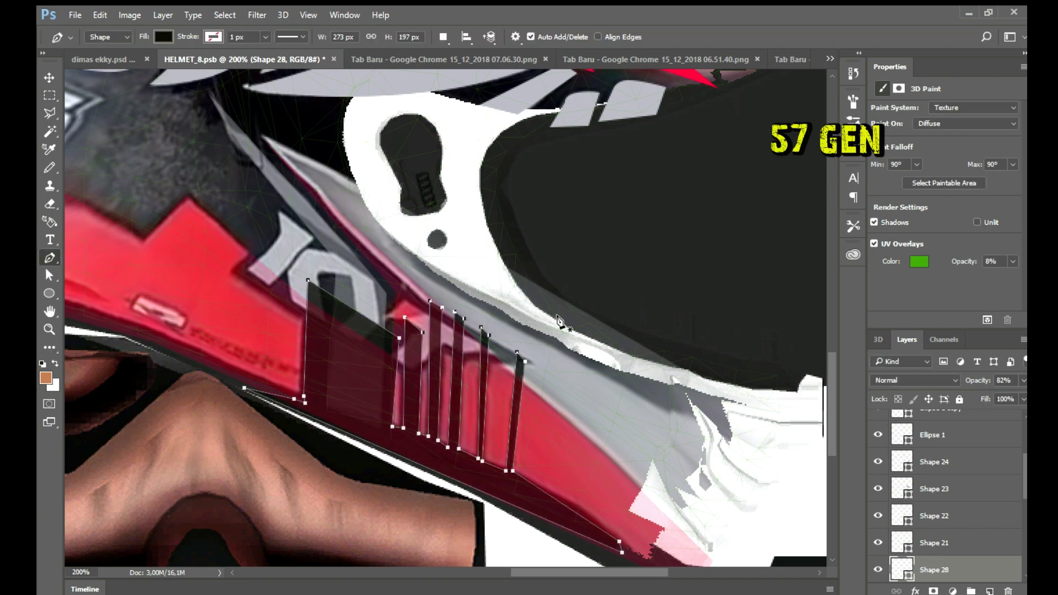
scroll(558, 322, up, 3)
scroll(558, 321, up, 5)
scroll(558, 321, up, 5)
Step: Draw a thin grey strip on the shell with a sampled colour at 57% opacity
key(v)
click(213, 220)
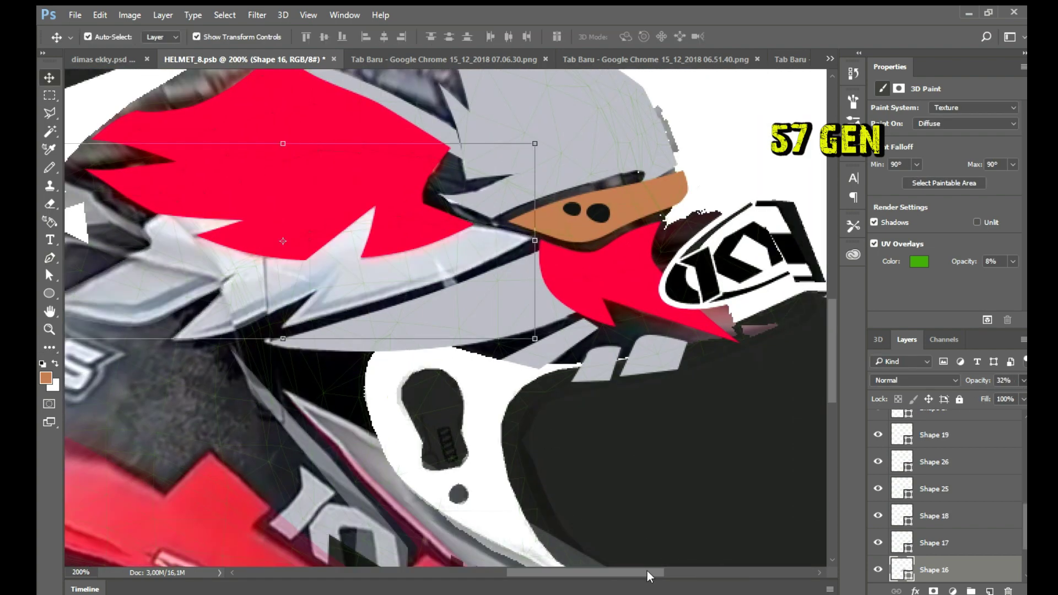
drag(649, 576, 599, 576)
key(p)
click(460, 281)
click(441, 273)
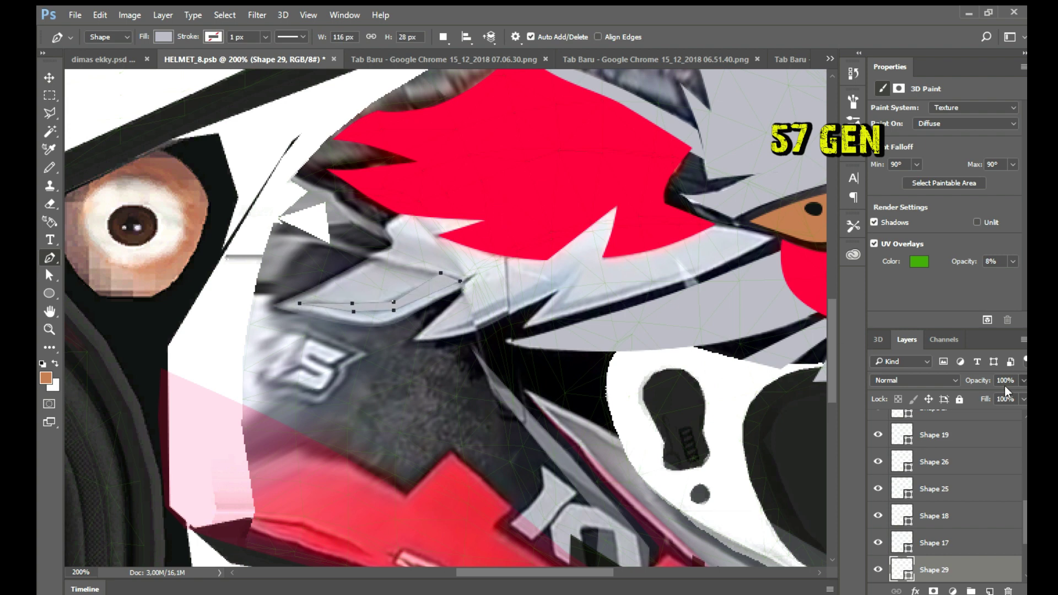
key(5)
key(7)
key(i)
key(a)
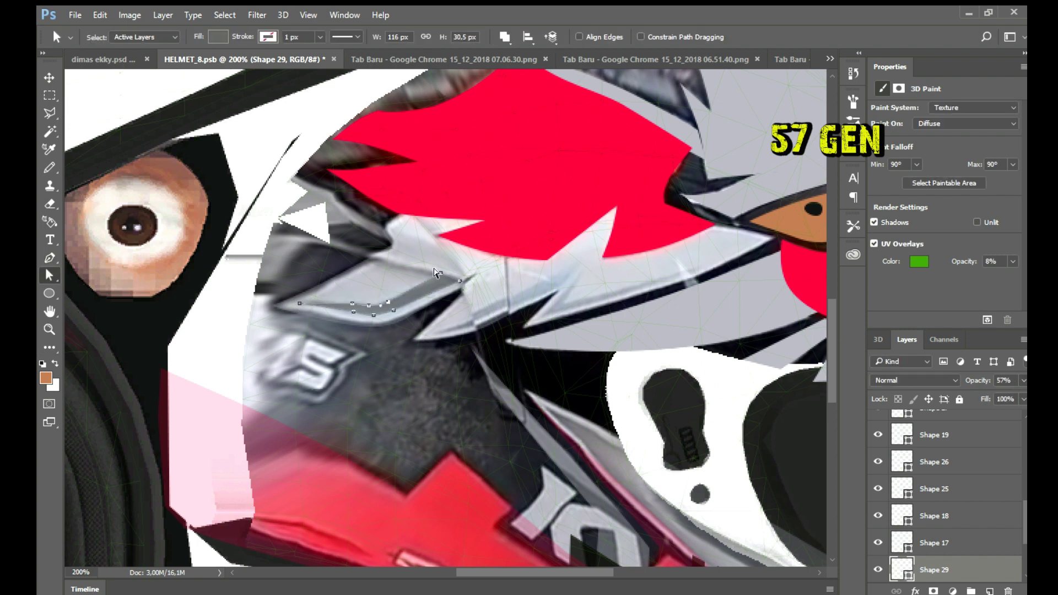
Step: Add a second strip shape on the shell at 34% opacity
key(p)
click(435, 332)
key(3)
key(4)
key(a)
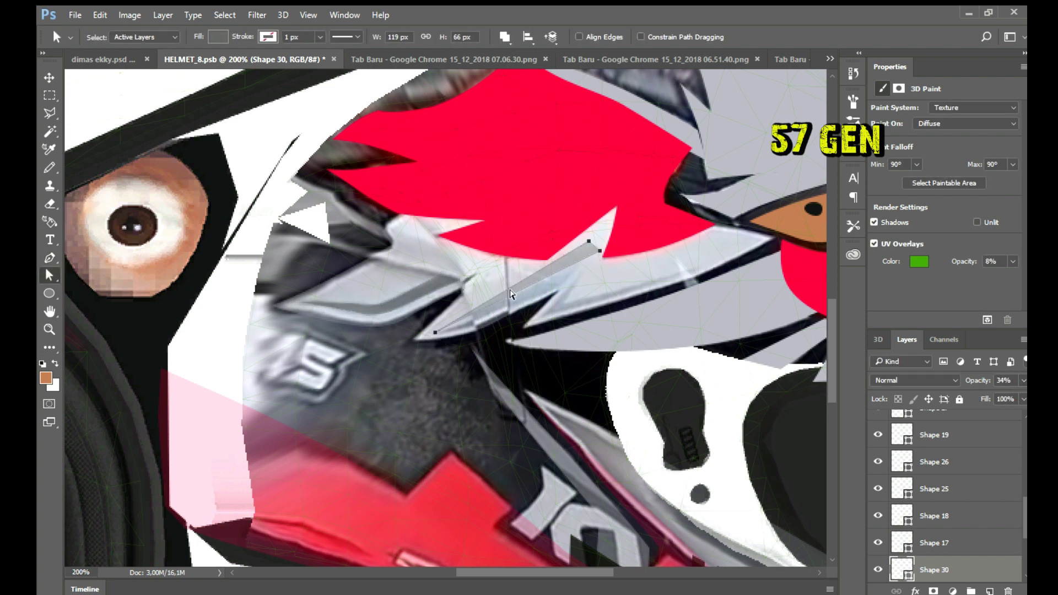
Step: Outline another thin grey strip across the shell
key(p)
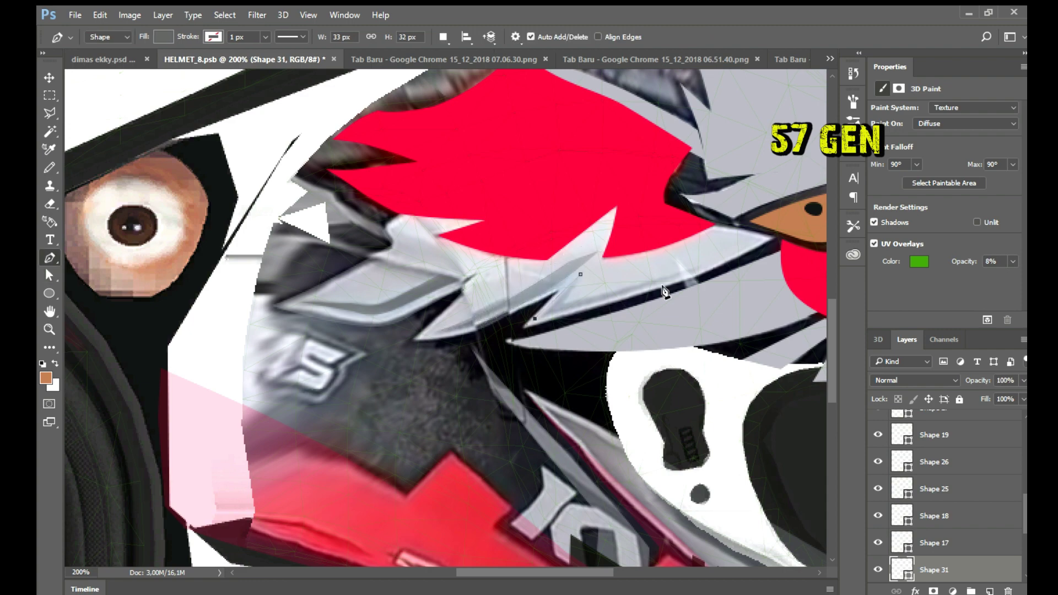
click(534, 319)
click(580, 274)
click(712, 265)
click(535, 319)
key(a)
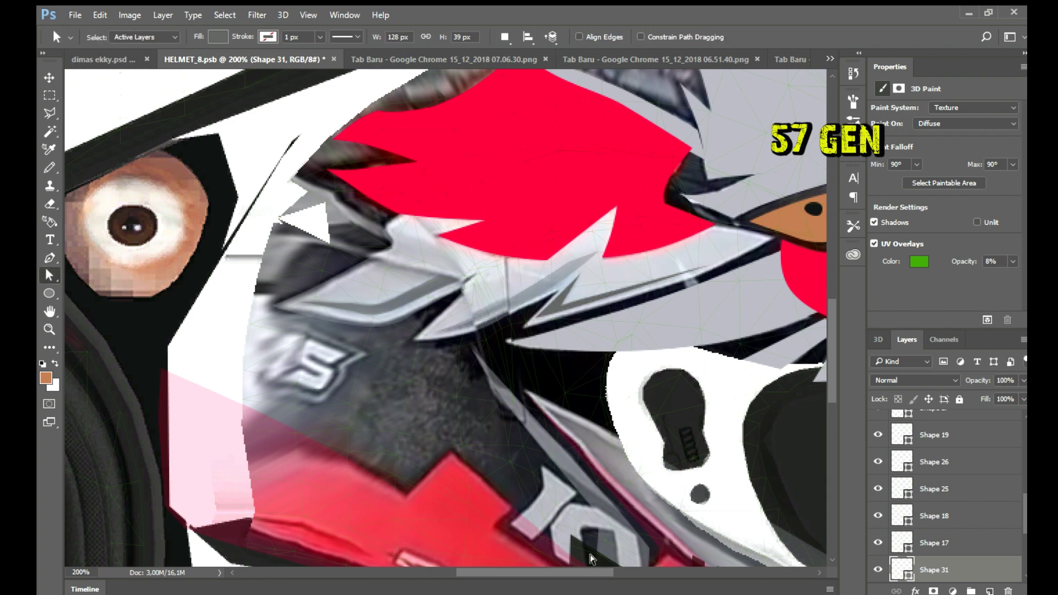
scroll(590, 559, right, 3)
Step: Outline a thin strip just below the red panel
key(p)
click(351, 341)
click(584, 264)
click(588, 281)
key(a)
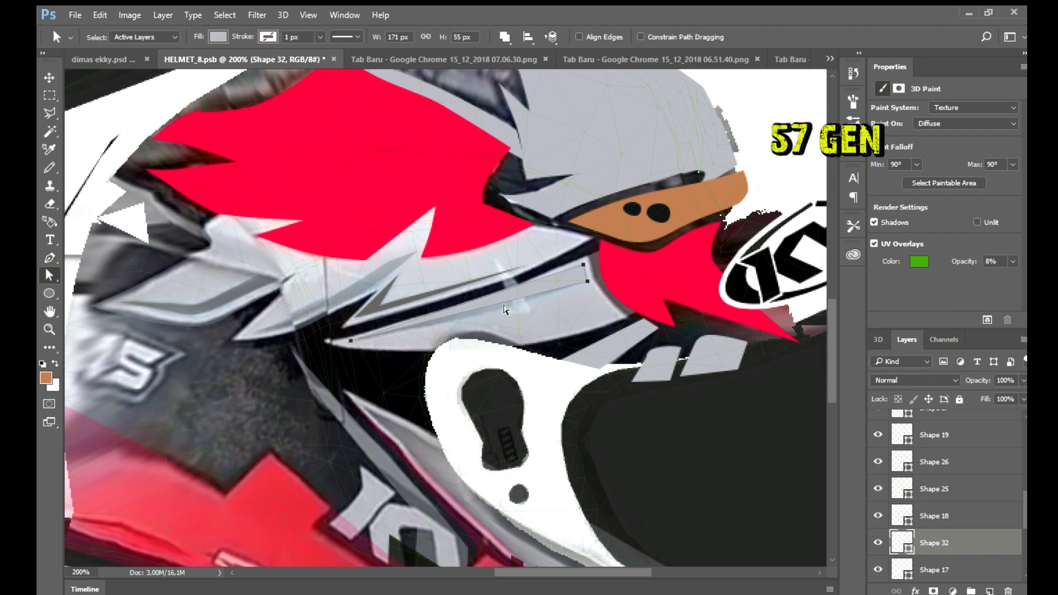
Step: Select the upper red panel and outline a thin strip inside it
key(v)
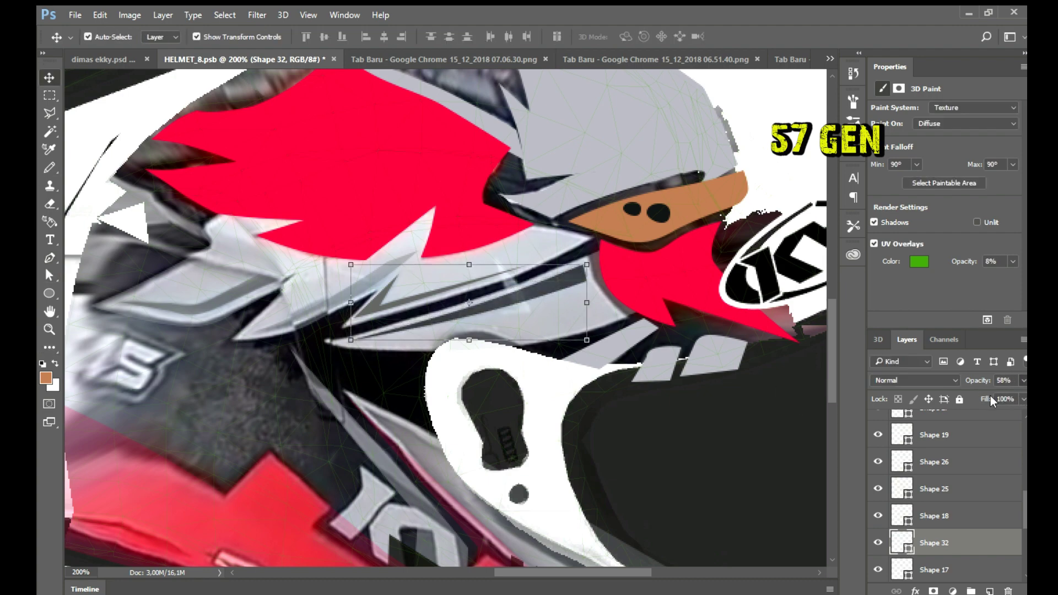
scroll(555, 379, down, 2)
scroll(555, 378, up, 3)
click(318, 189)
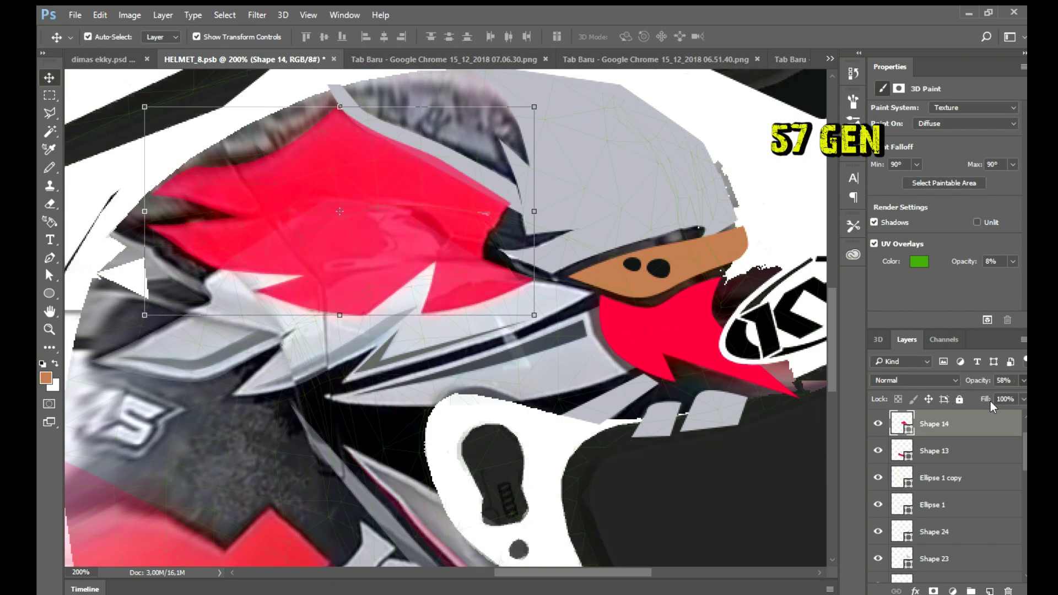
key(p)
click(172, 233)
click(210, 252)
click(224, 256)
click(355, 267)
click(221, 264)
key(a)
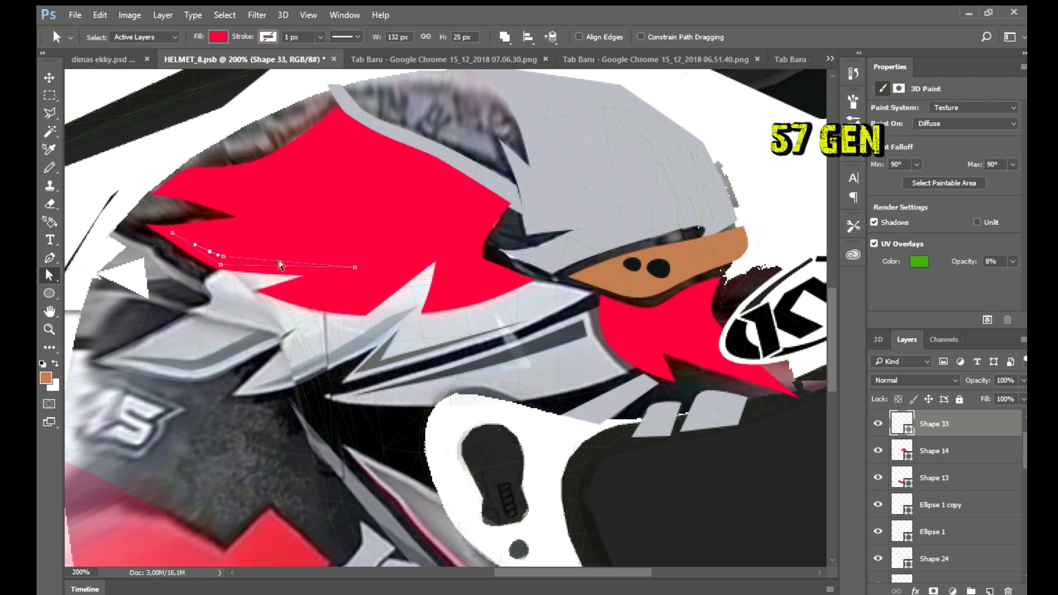
Step: Sample a strip colour and add one more small strip in the red panel
key(i)
key(i)
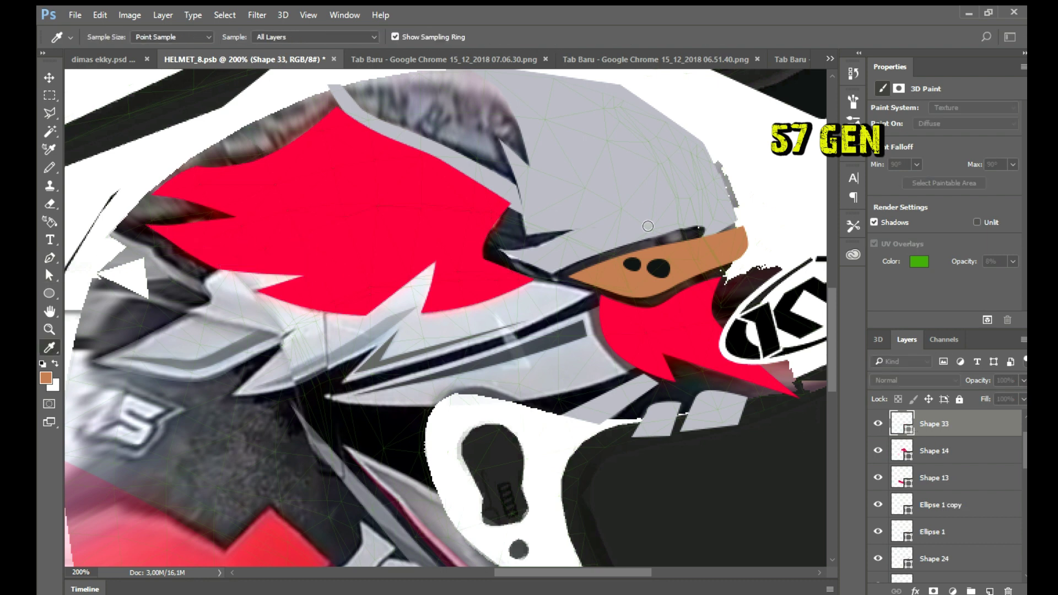
key(a)
key(p)
click(302, 297)
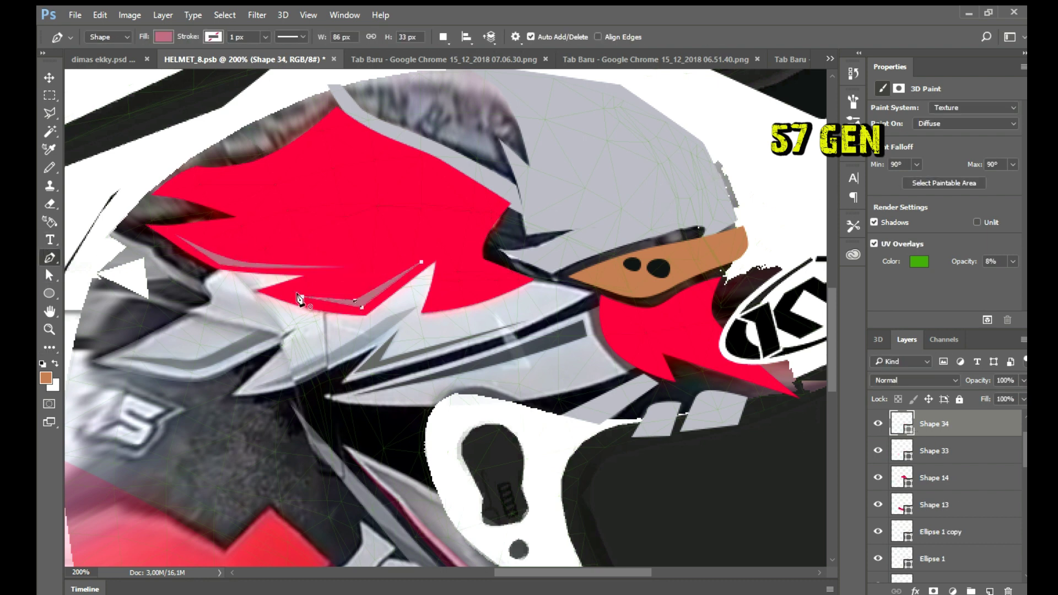
click(299, 299)
key(a)
click(438, 309)
scroll(438, 309, down, 1)
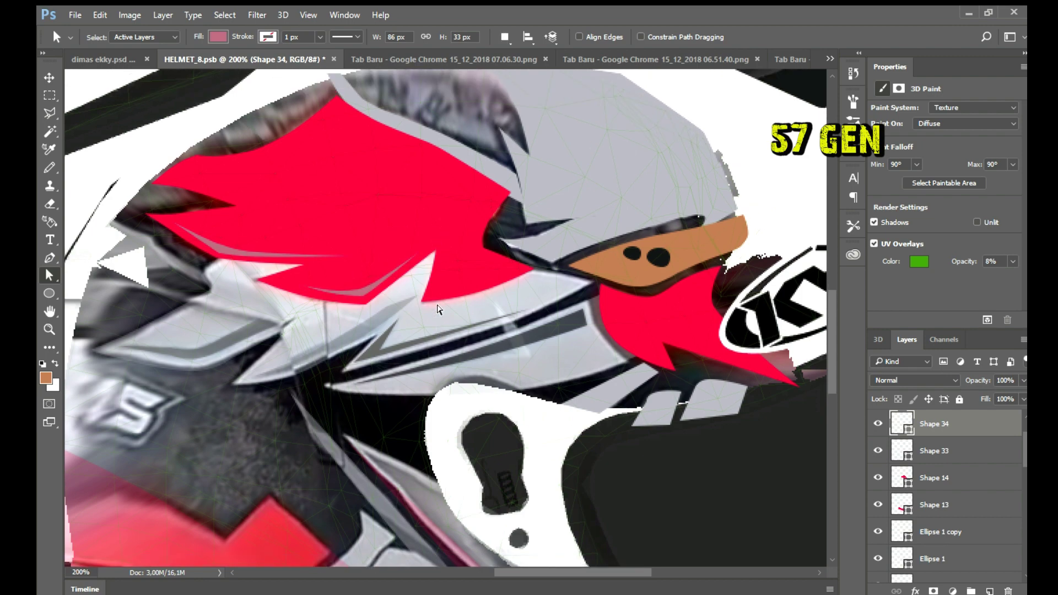
scroll(438, 309, down, 3)
Step: Give the upper red panel layer a drop shadow, then zoom out to the whole helmet
key(v)
click(931, 487)
double_click(916, 484)
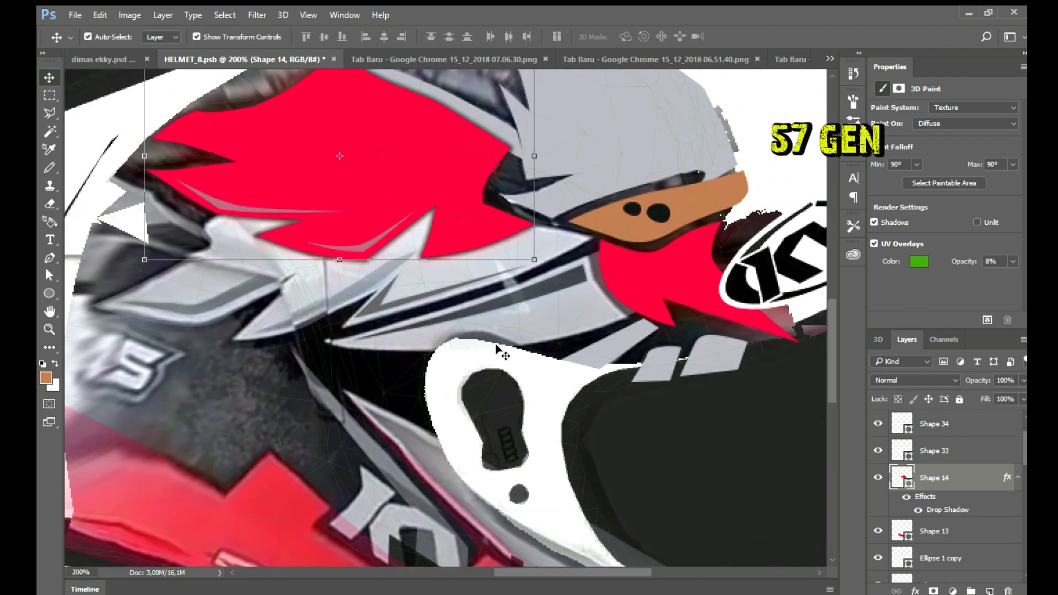
click(502, 353)
key(i)
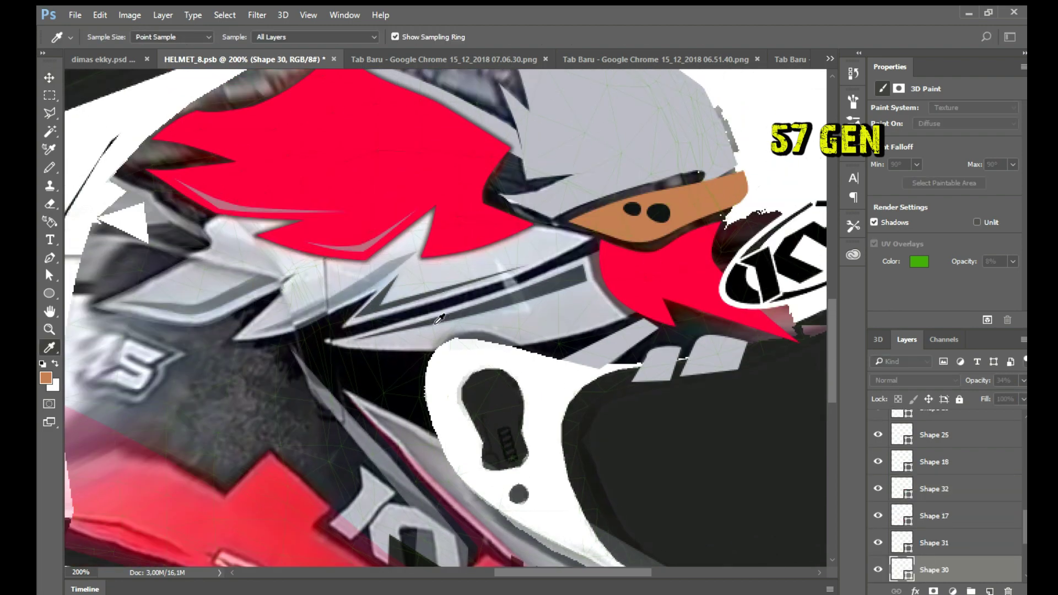
key(v)
click(221, 292)
key(ctrl+minus)
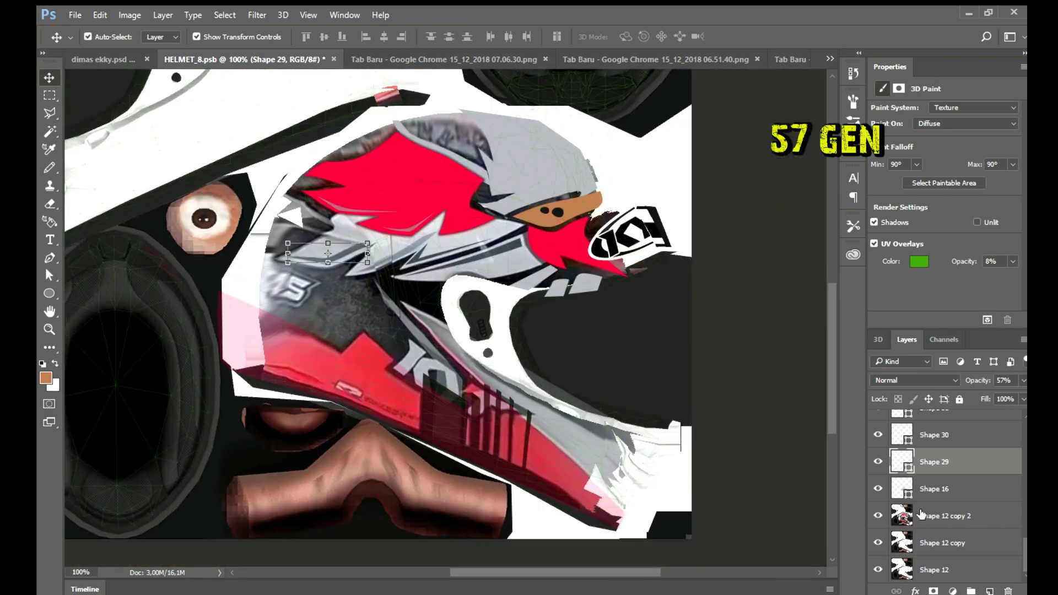
Step: Hide the top artwork copy and copy the helmet's white areas to a new layer
click(921, 515)
click(878, 515)
click(937, 543)
ctrl+click(903, 543)
key(w)
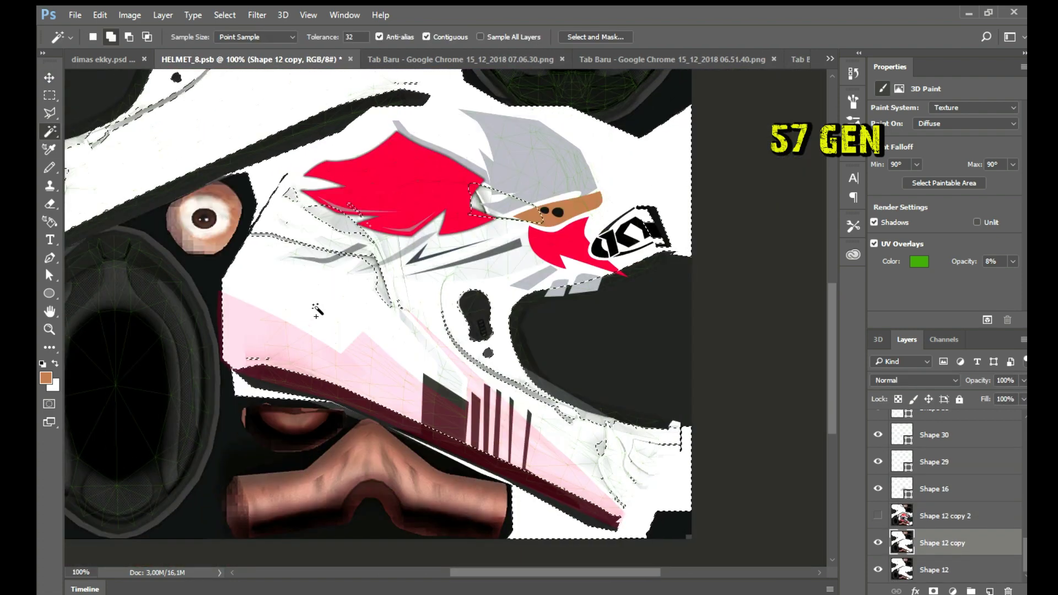
key(l)
key(ctrl+j)
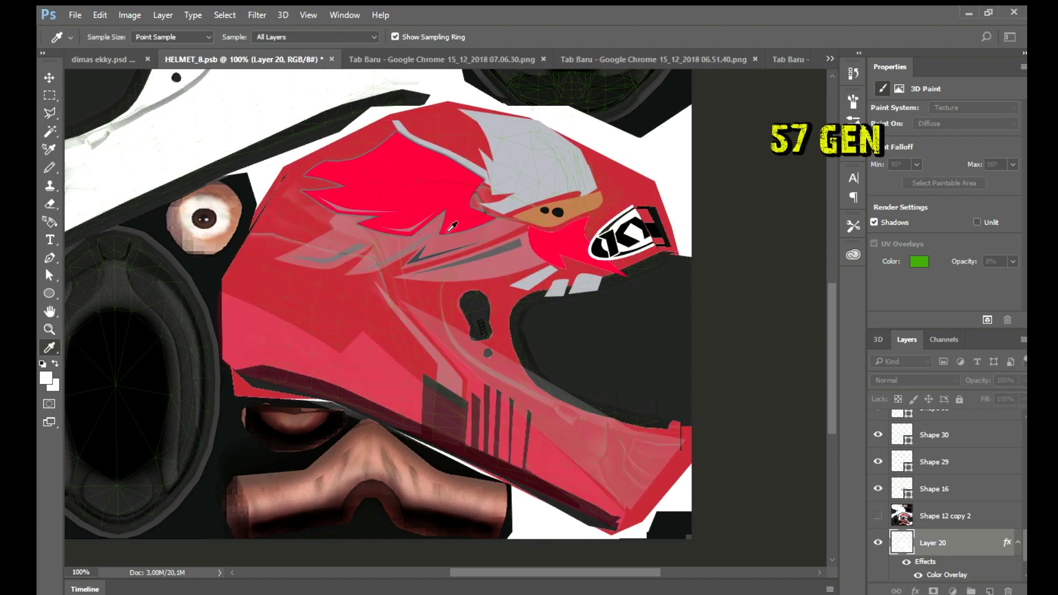
click(47, 77)
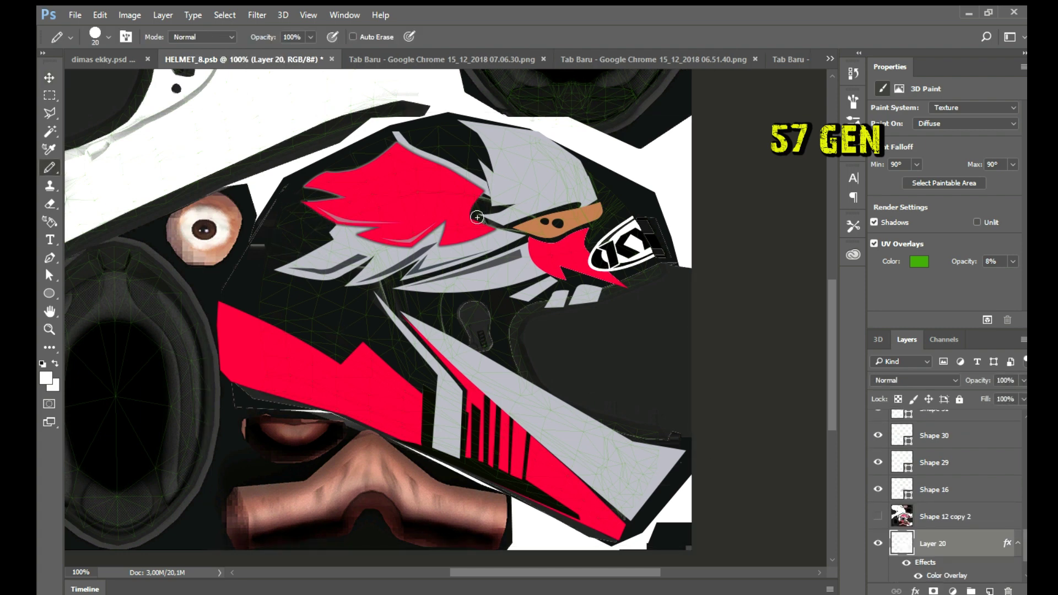
Step: Select the grey panel shape above the eye along with a run of layers
key(v)
click(512, 230)
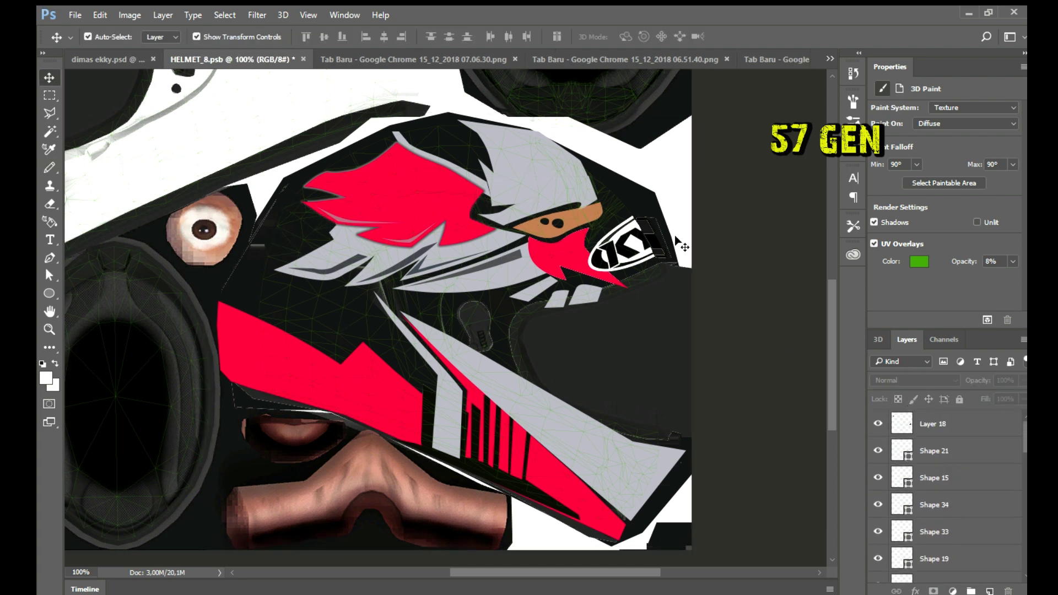
scroll(941, 485, down, 5)
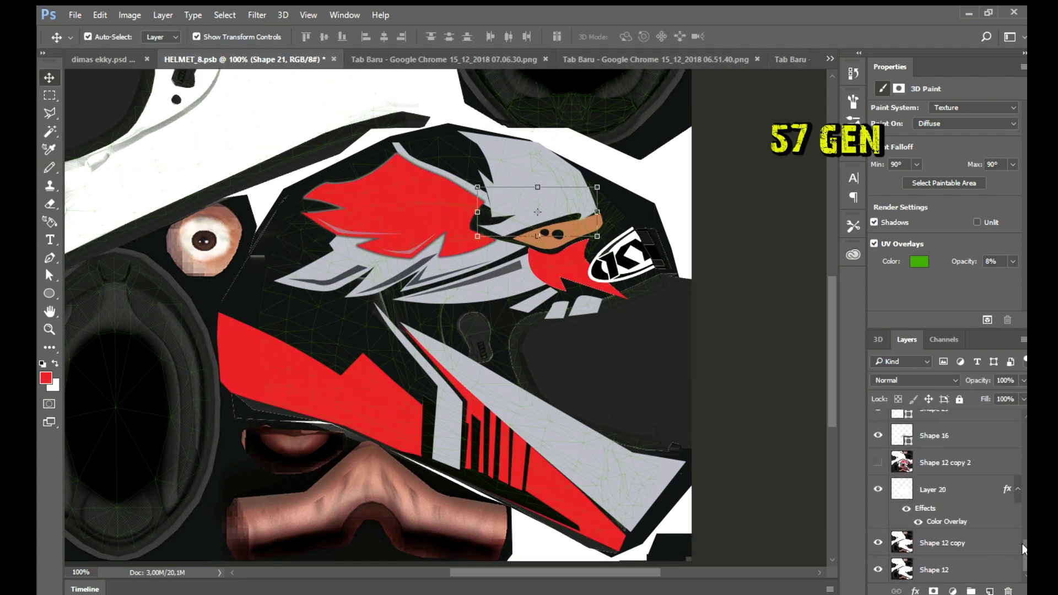
shift+click(942, 485)
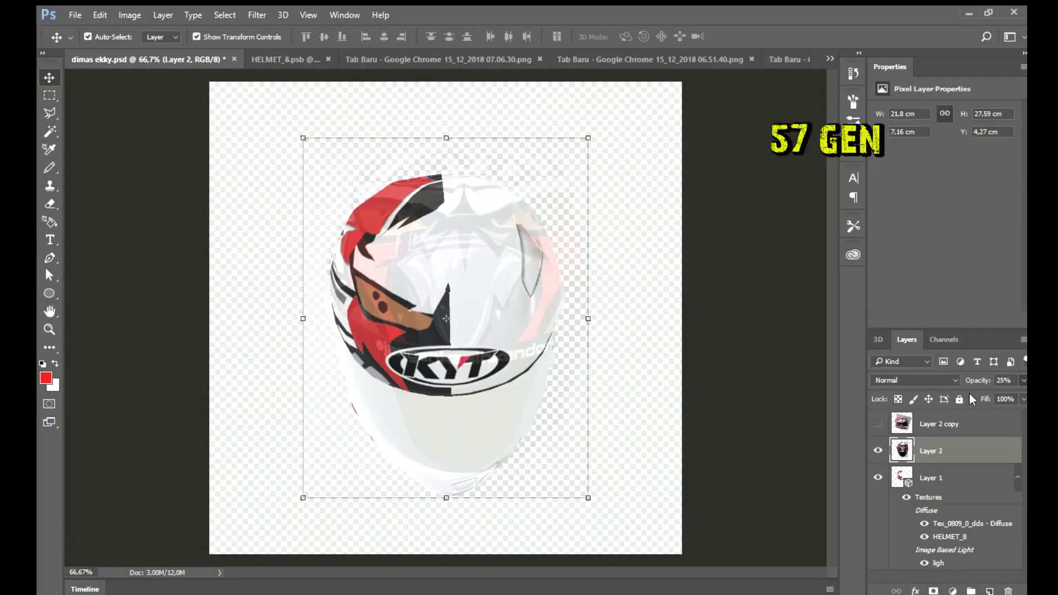
Step: Resize the helmet photo to match the render, checking at 25% and finishing at 100% opacity
key(ctrl+t)
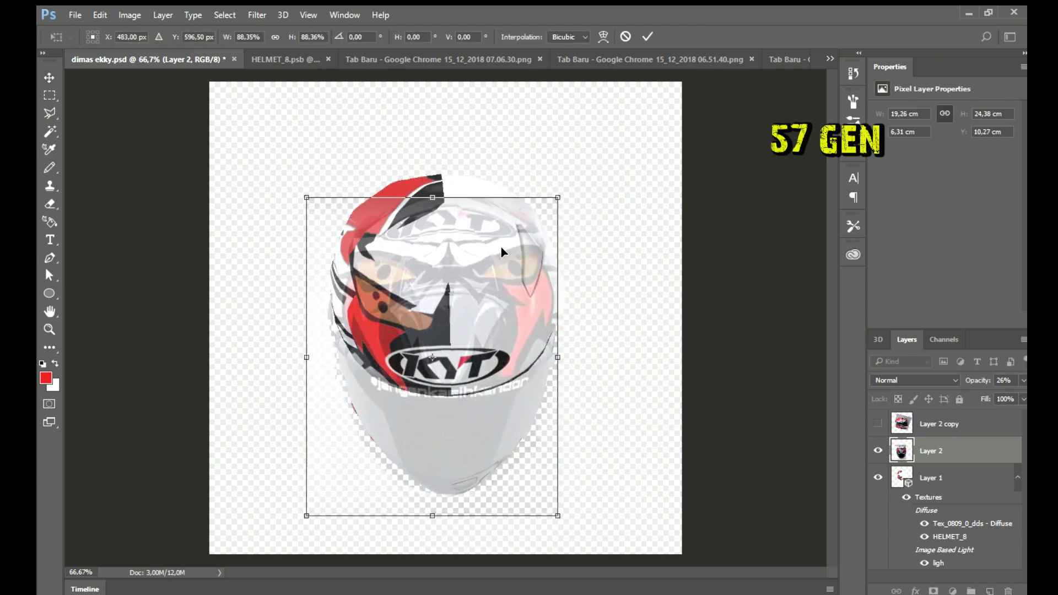
drag(501, 247, 501, 294)
drag(977, 380, 995, 380)
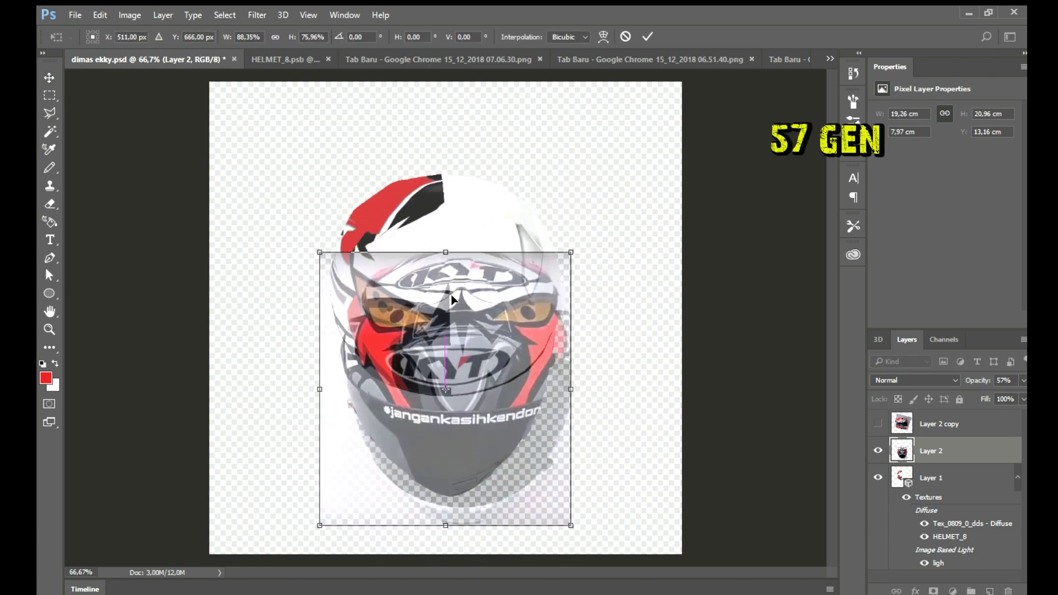
mouse_move(449, 300)
mouse_down()
mouse_move(462, 315)
mouse_move(545, 207)
mouse_move(546, 170)
mouse_up()
key(Return)
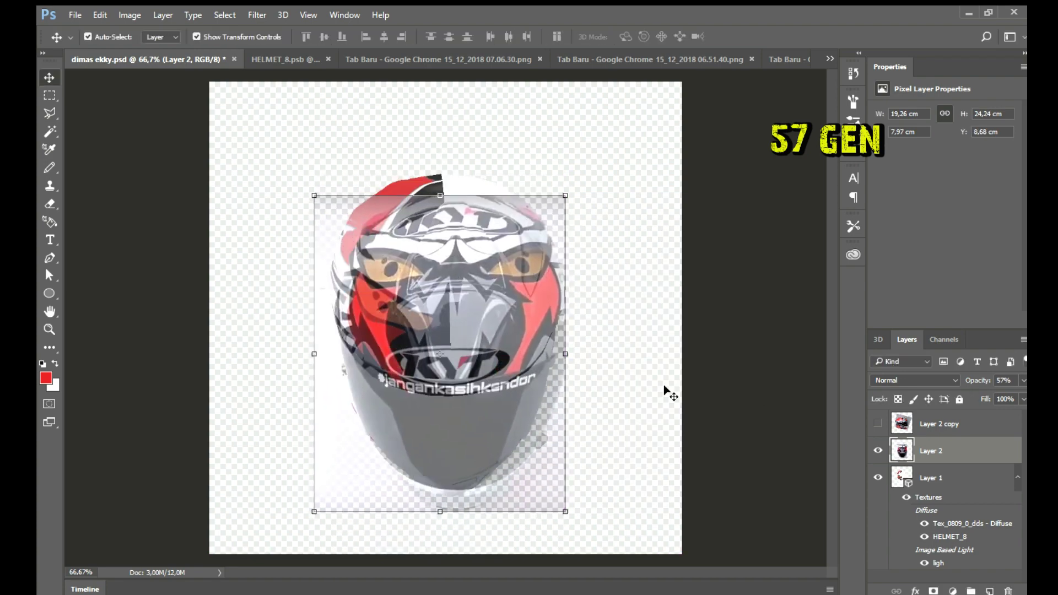
key(2)
key(5)
mouse_move(434, 169)
mouse_down()
mouse_move(433, 237)
mouse_move(493, 304)
mouse_up()
key(Return)
key(0)
Step: Lasso the area around the photo's KYT logo and copy it to a new layer
key(l)
click(368, 357)
click(404, 250)
click(513, 249)
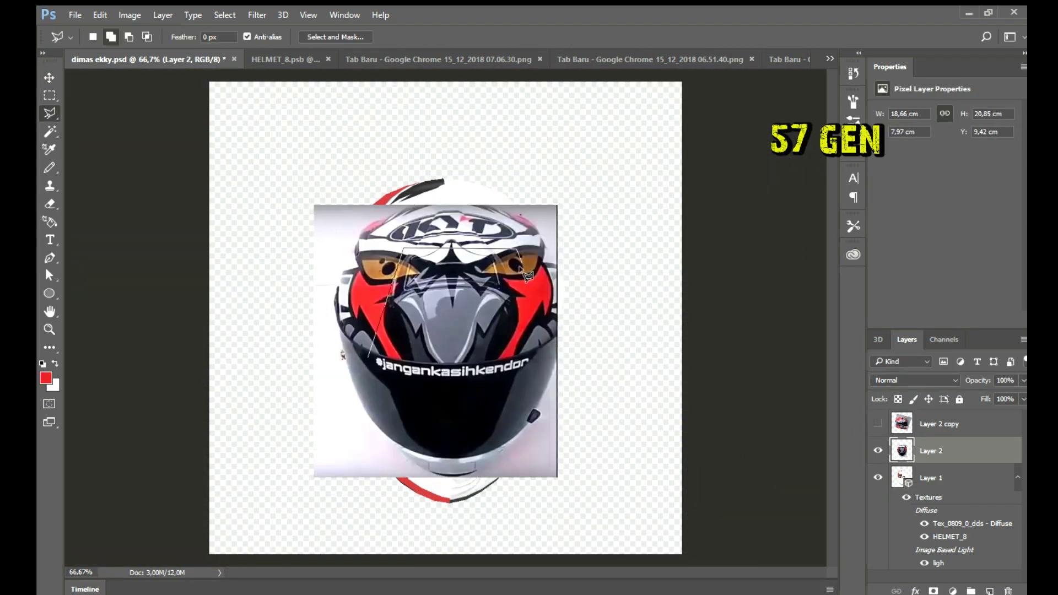
click(370, 364)
key(ctrl+j)
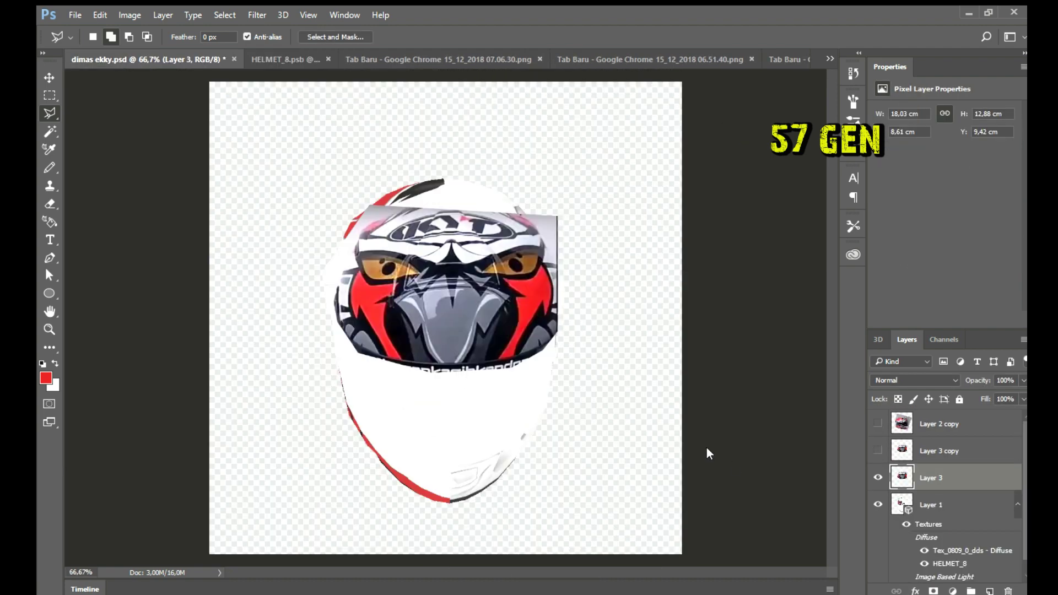
Step: Paste the KYT photo section into HELMET_8 at 72% opacity and erase its excess around the visor
click(277, 59)
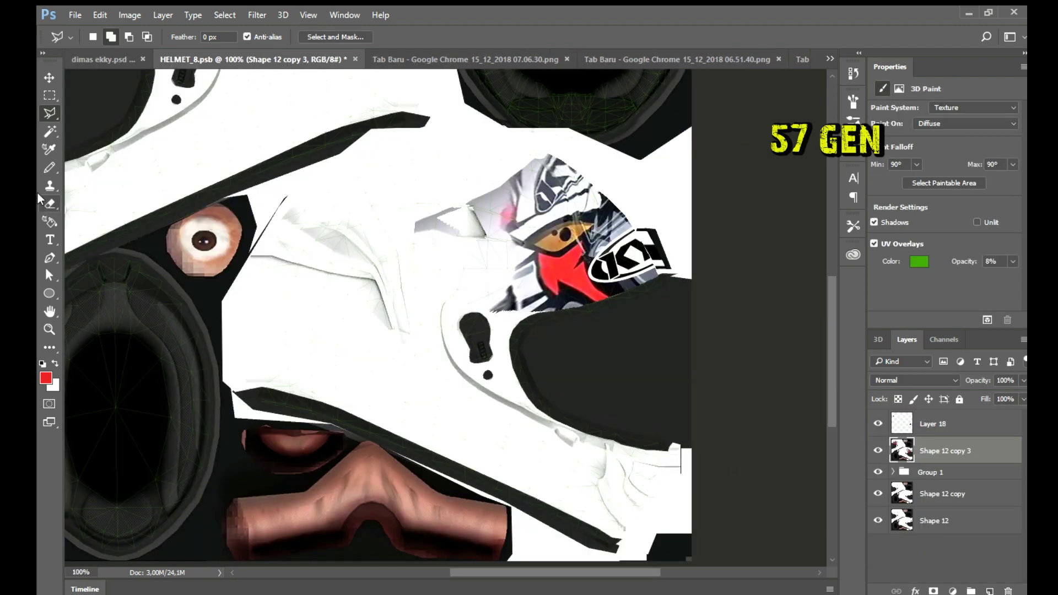
key(ctrl+shift+j)
key(v)
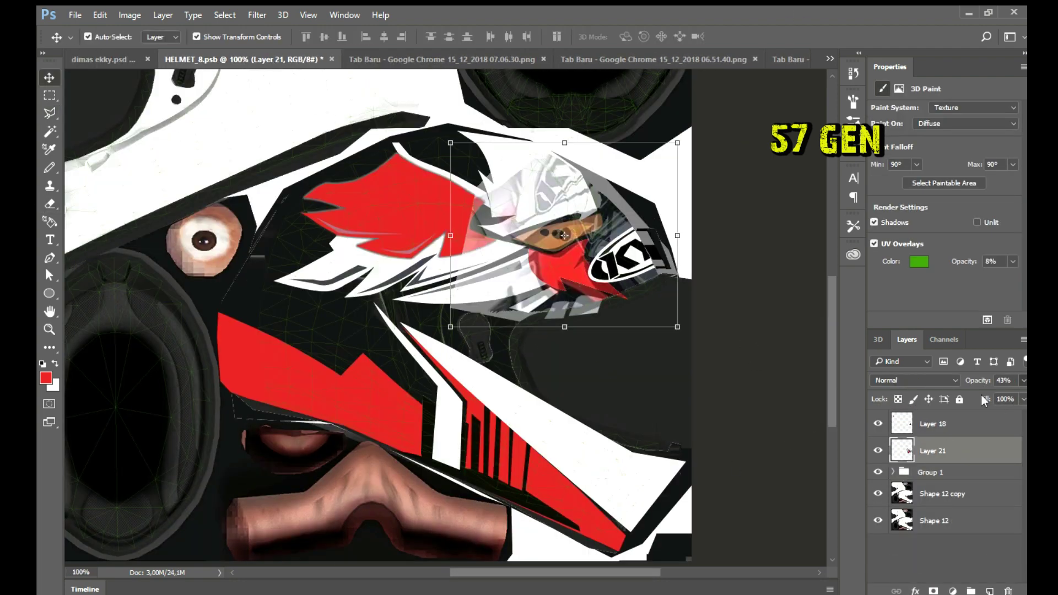
key(7)
key(2)
key(e)
drag(457, 301, 595, 259)
drag(607, 309, 490, 259)
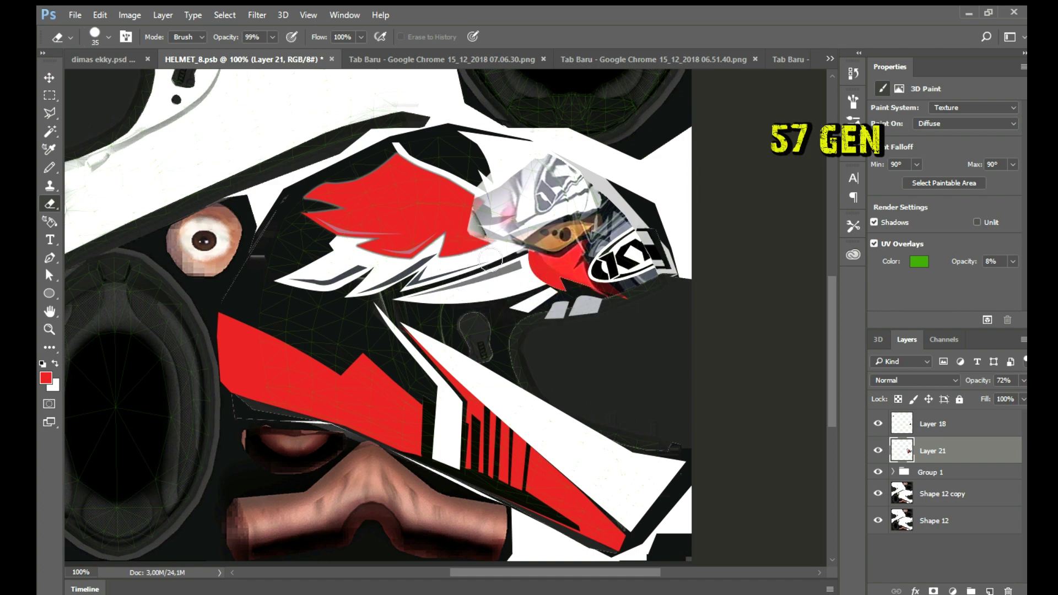
Step: Zoom in and trace a line shape above the visor at 54% opacity
key(ctrl+plus)
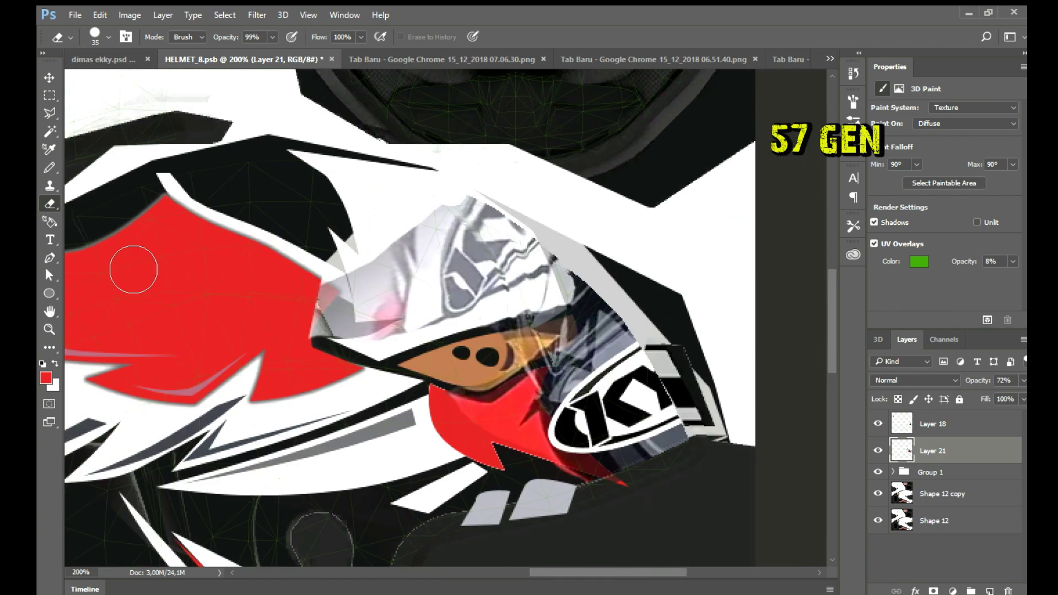
key(p)
click(322, 336)
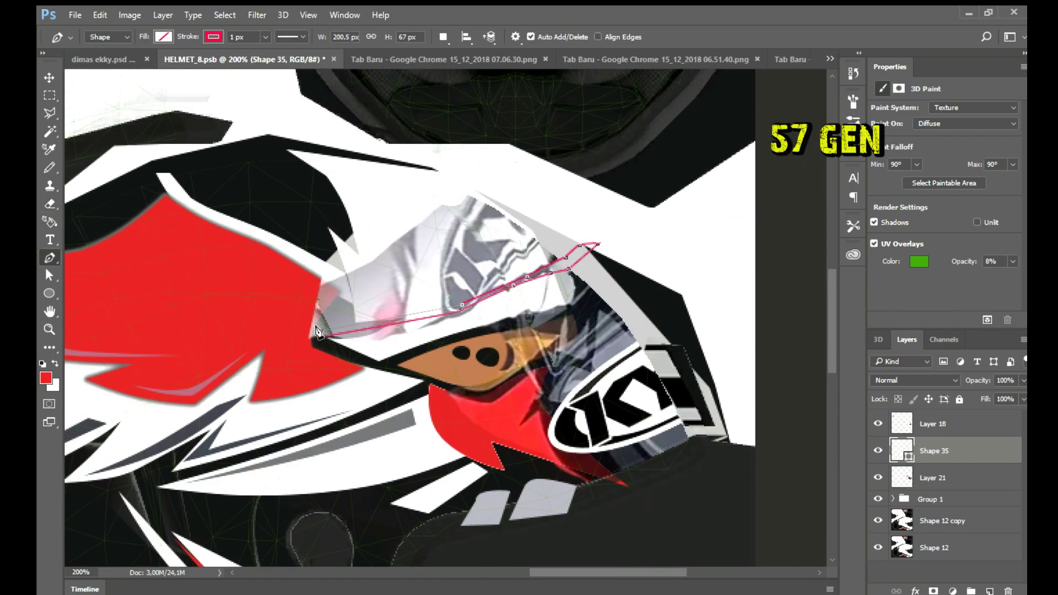
click(320, 334)
key(a)
key(5)
key(4)
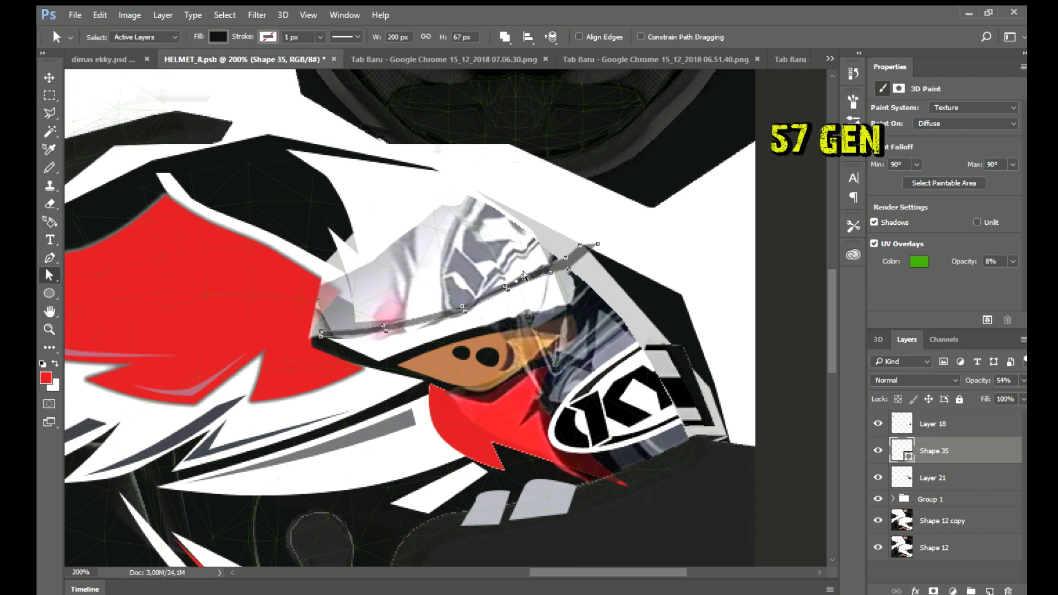
scroll(595, 253, down, 1)
Step: Trace a shape around the visor and set it to 3% opacity
key(p)
click(601, 271)
click(559, 338)
click(545, 377)
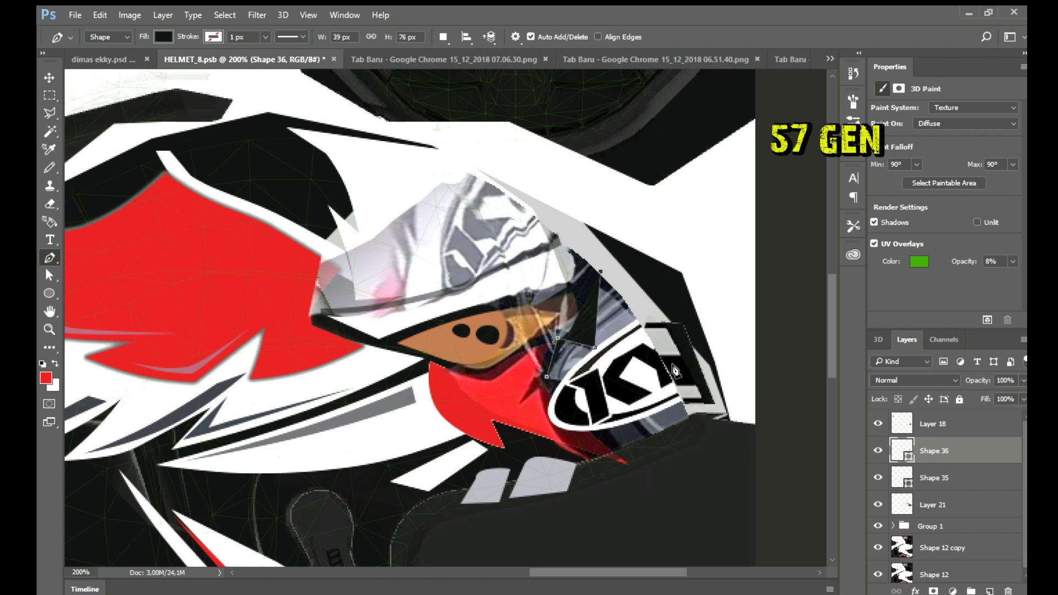
click(646, 436)
key(a)
key(0)
key(3)
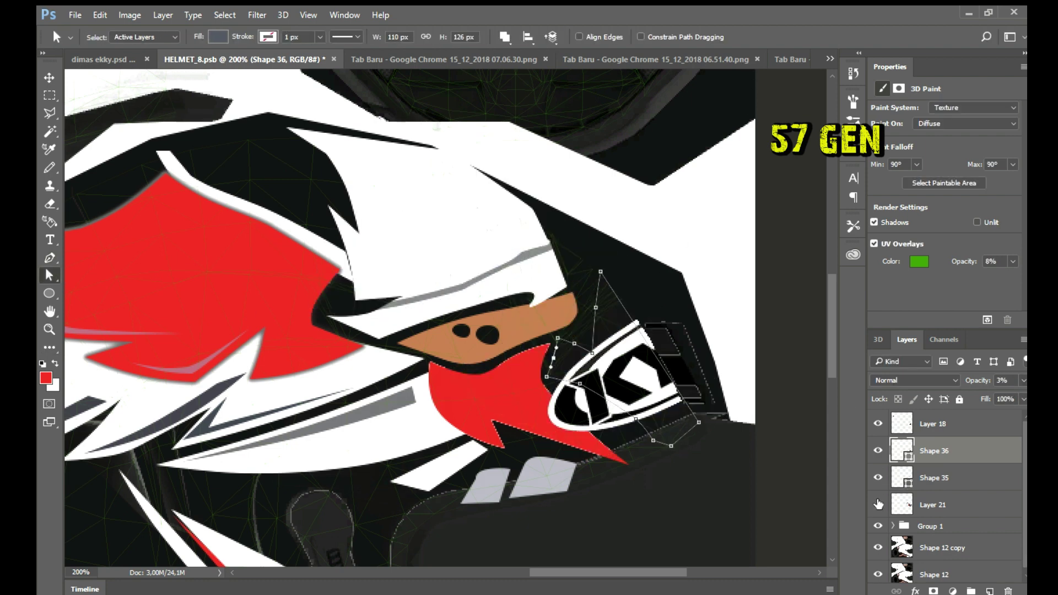
Step: Trace a closed shape along the visor's lower edge
key(p)
click(583, 398)
click(620, 452)
click(653, 441)
click(583, 398)
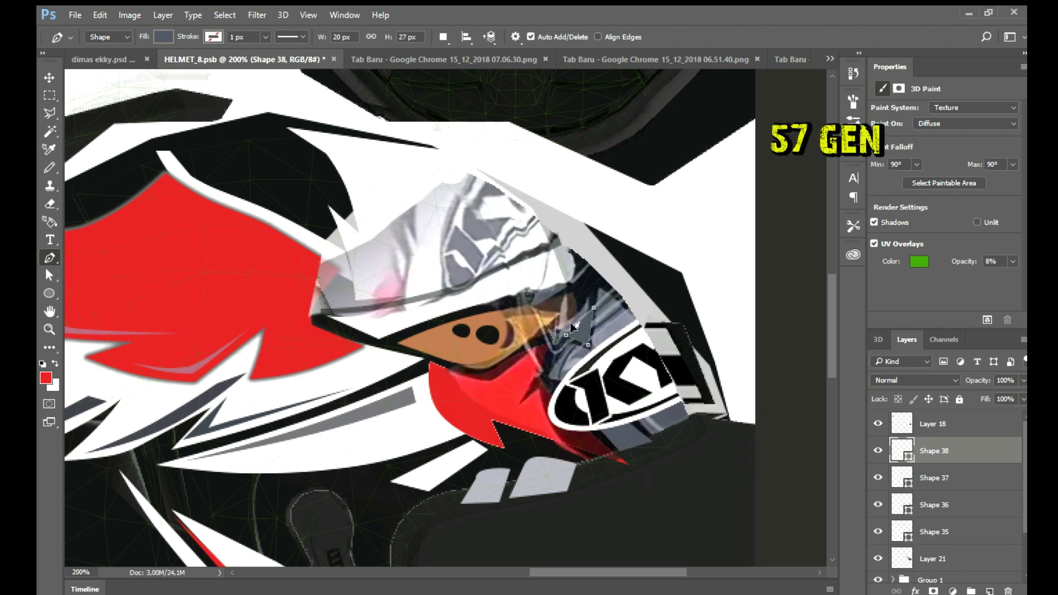
key(a)
Step: Delete the unwanted latest shape and select the white panel shape above the eye
click(929, 501)
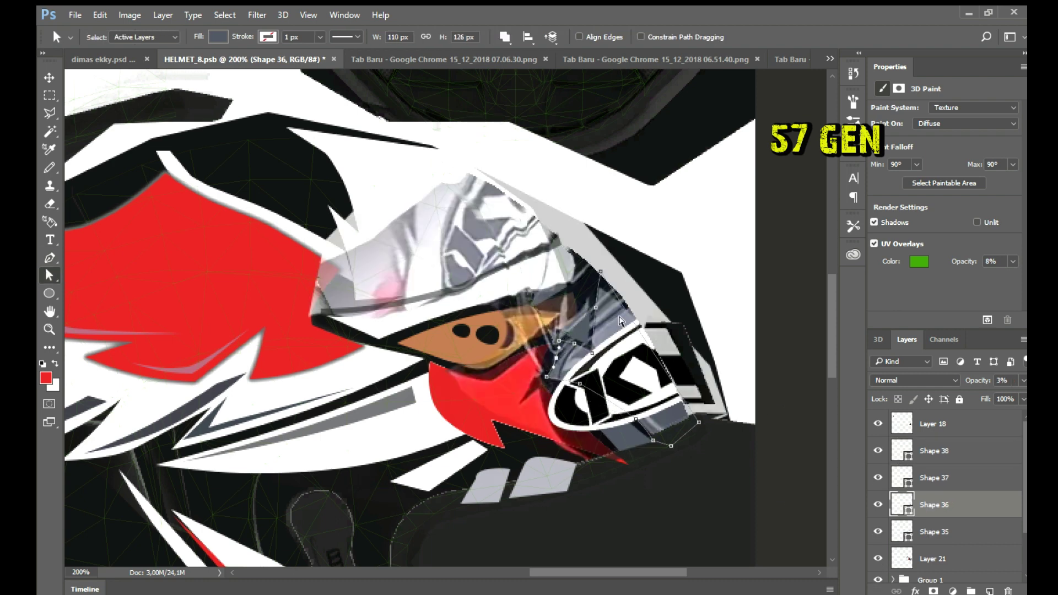
key(p)
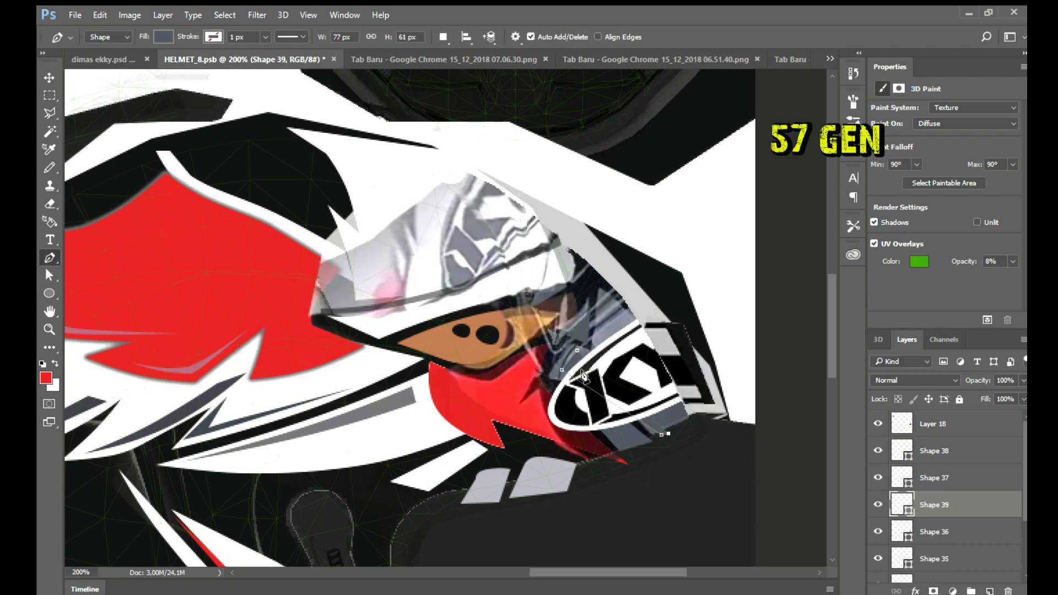
key(a)
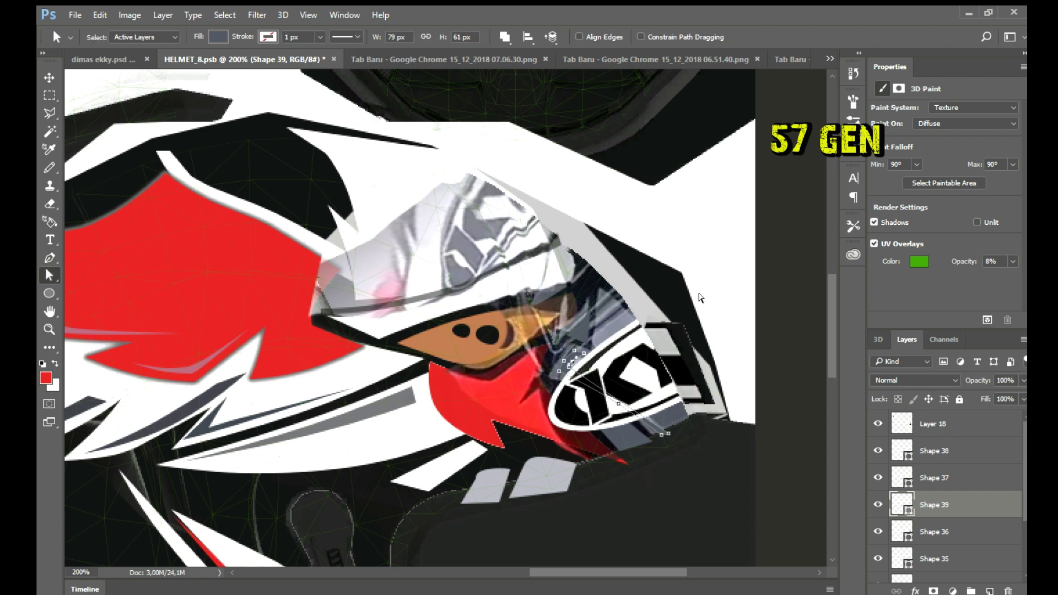
key(p)
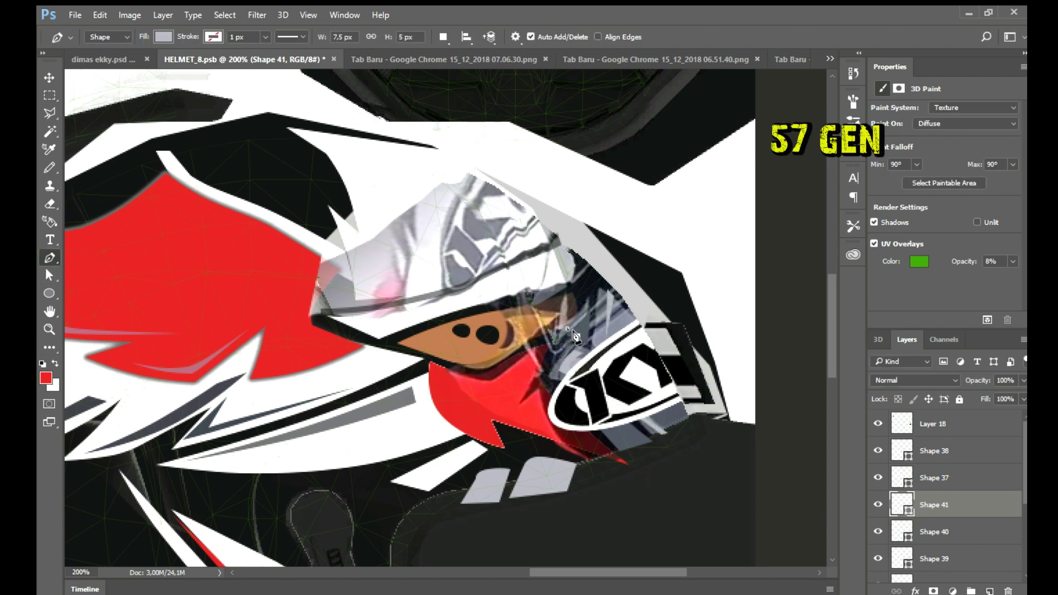
key(Delete)
key(v)
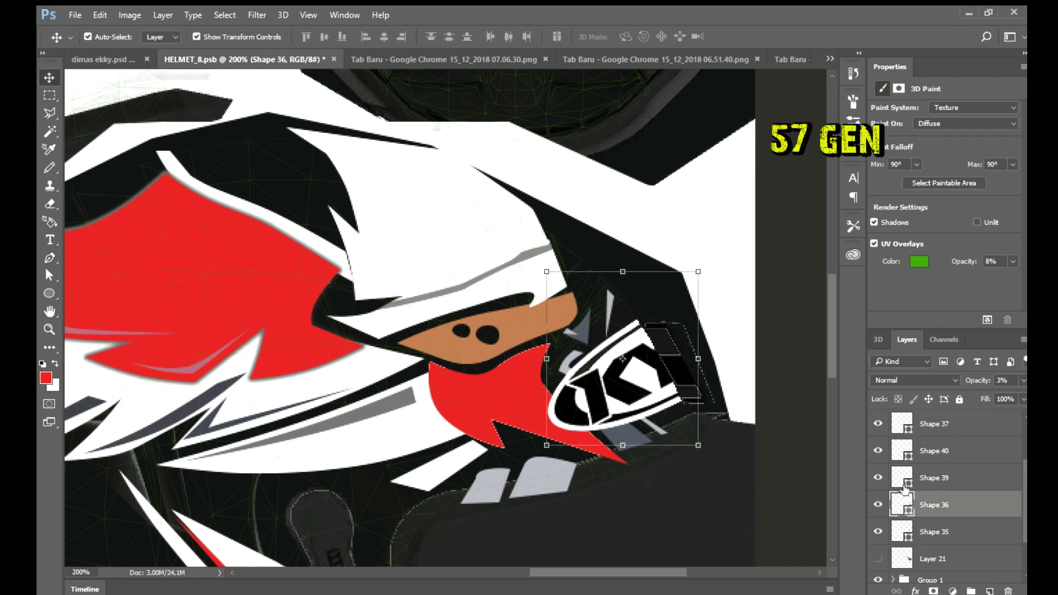
click(380, 265)
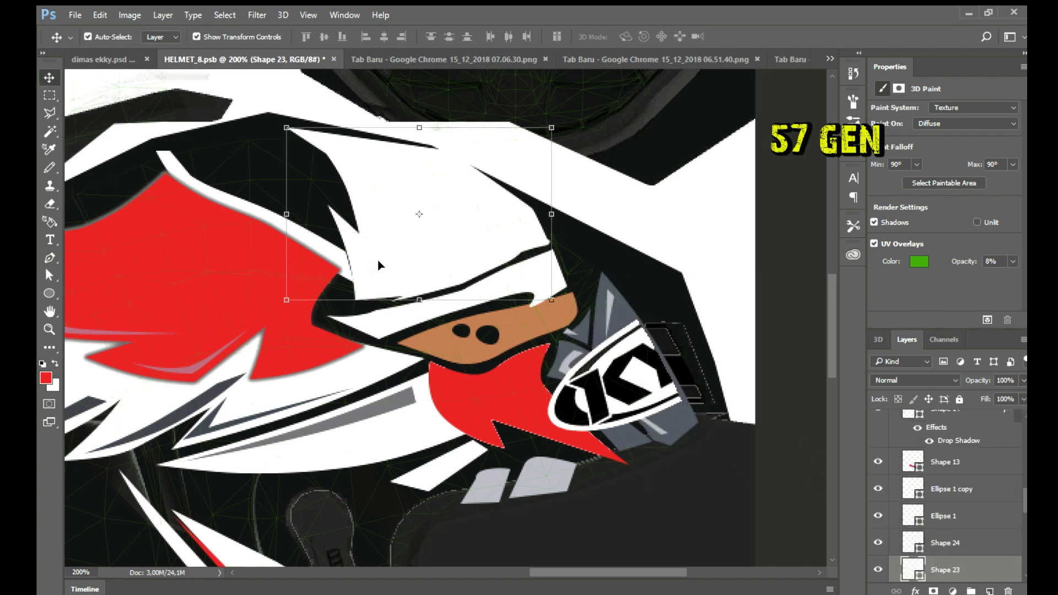
drag(376, 430, 376, 397)
scroll(386, 375, down, 5)
key(p)
click(200, 236)
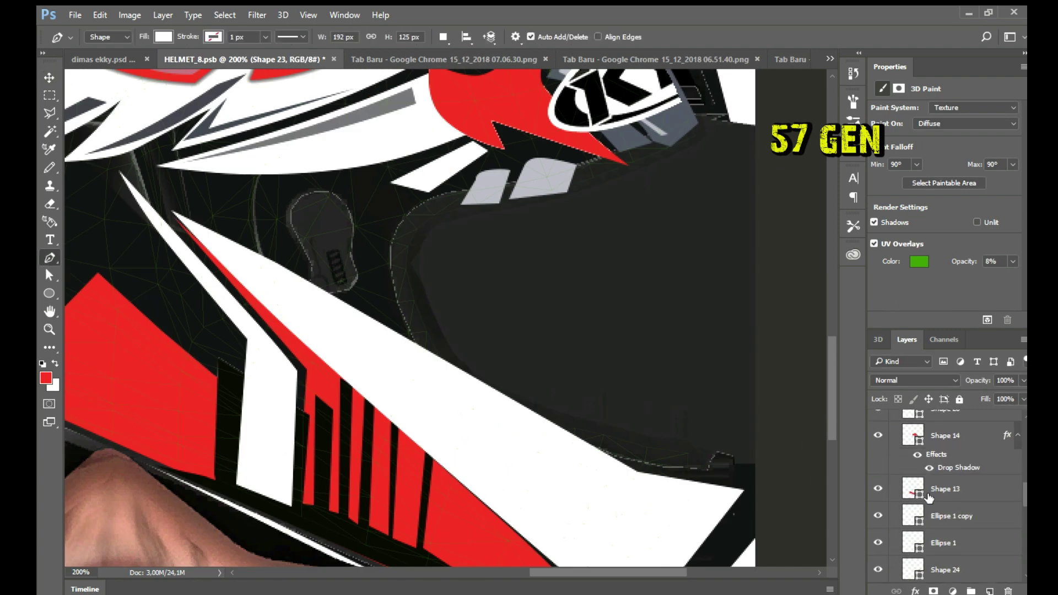
key(a)
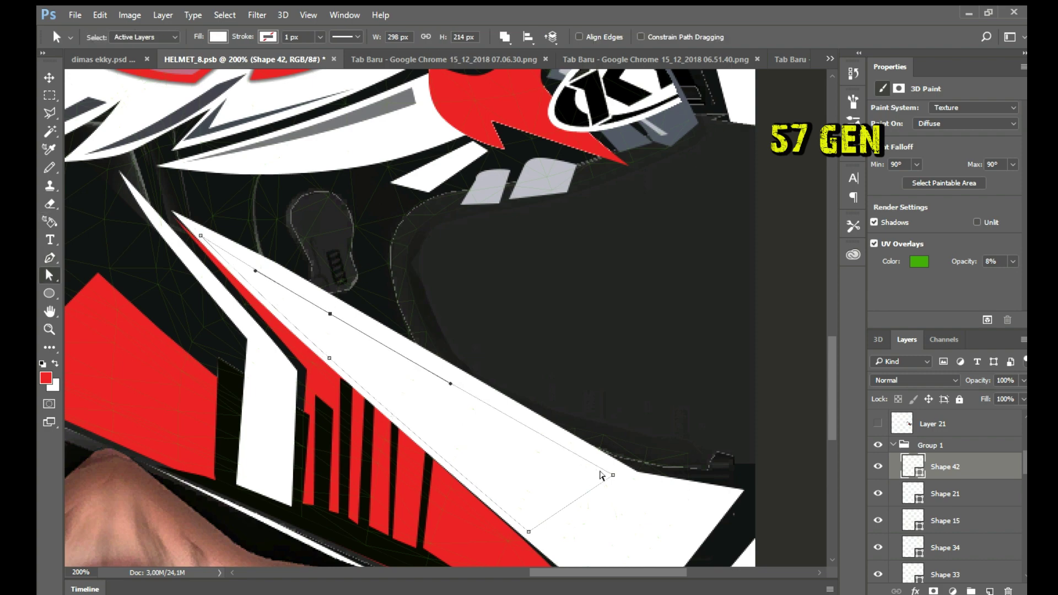
key(ctrl+minus)
scroll(508, 274, up, 2)
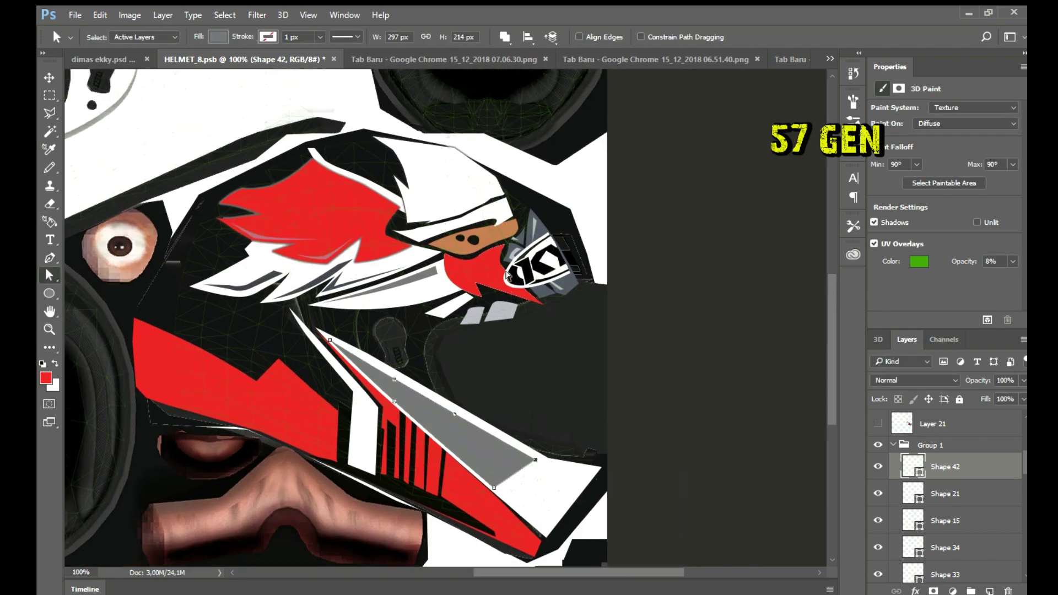
key(v)
key(ctrl+plus)
click(580, 332)
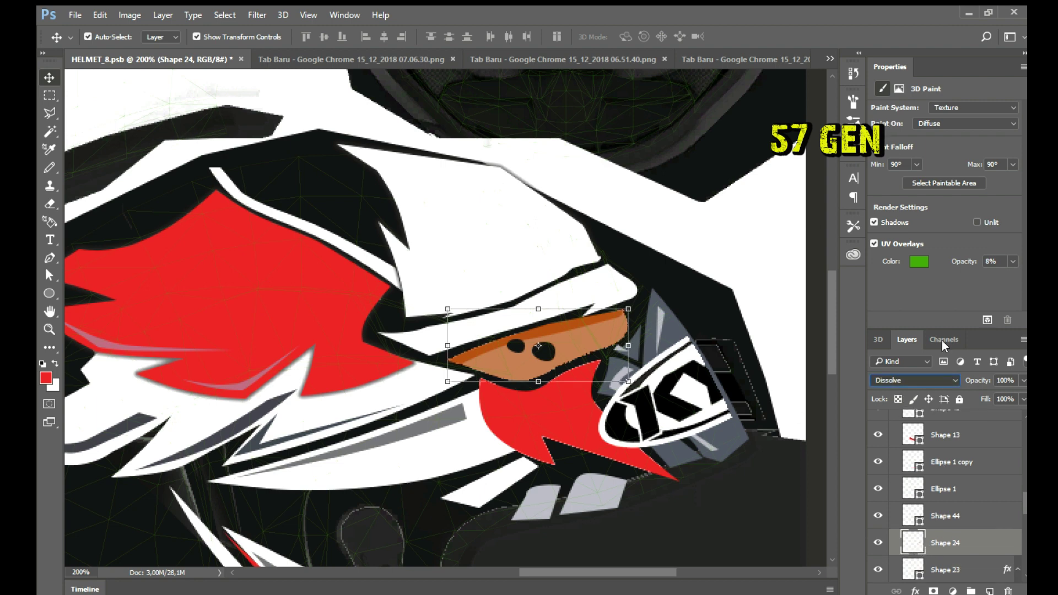
key(Return)
key(h)
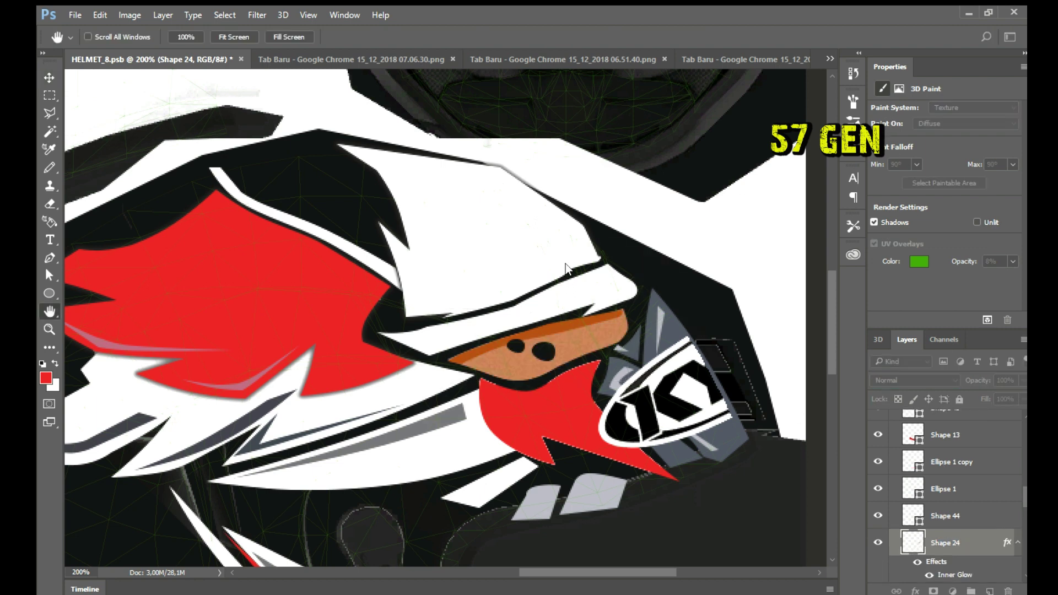
key(v)
scroll(436, 319, down, 2)
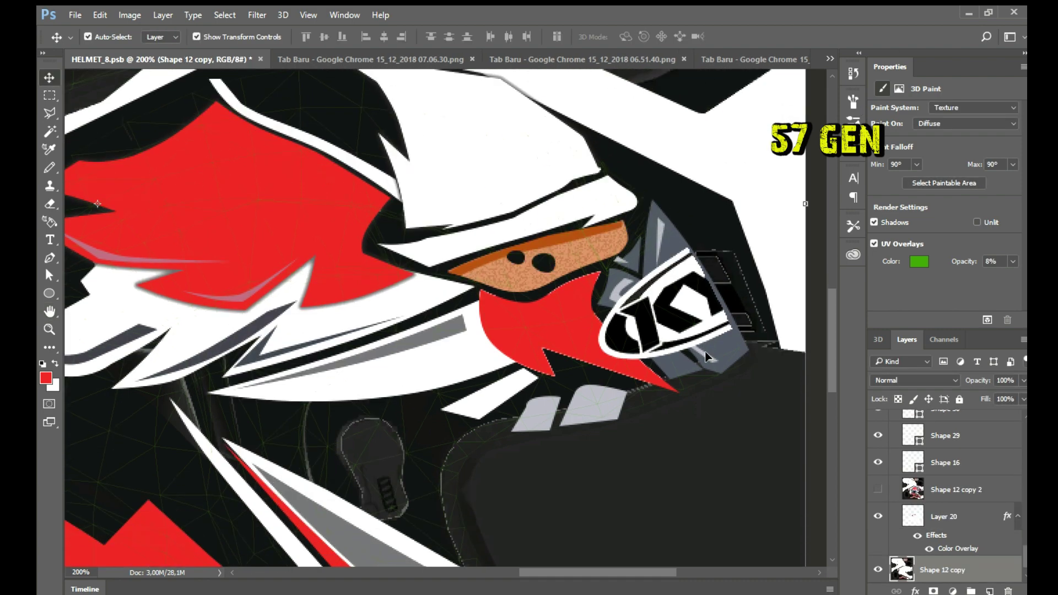
click(945, 425)
key(a)
double_click(945, 427)
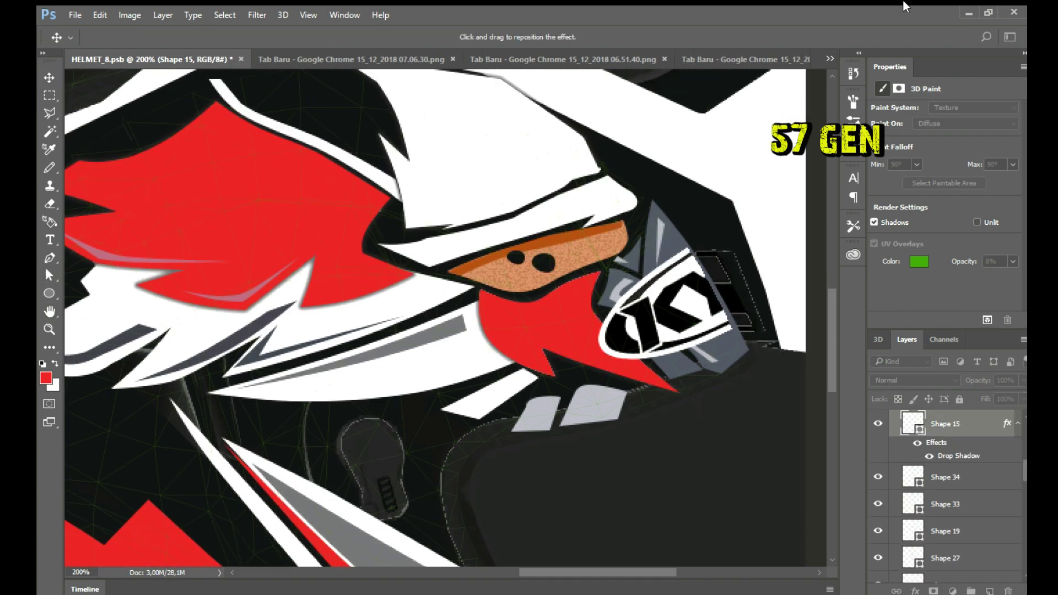
key(Return)
key(v)
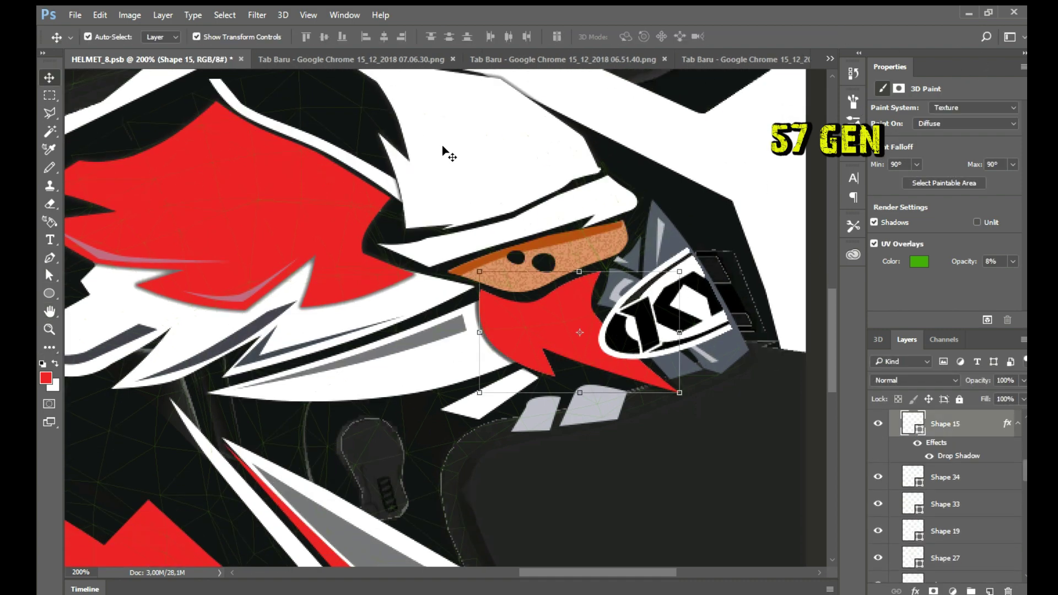
click(440, 149)
scroll(441, 380, down, 2)
scroll(441, 381, down, 2)
click(728, 128)
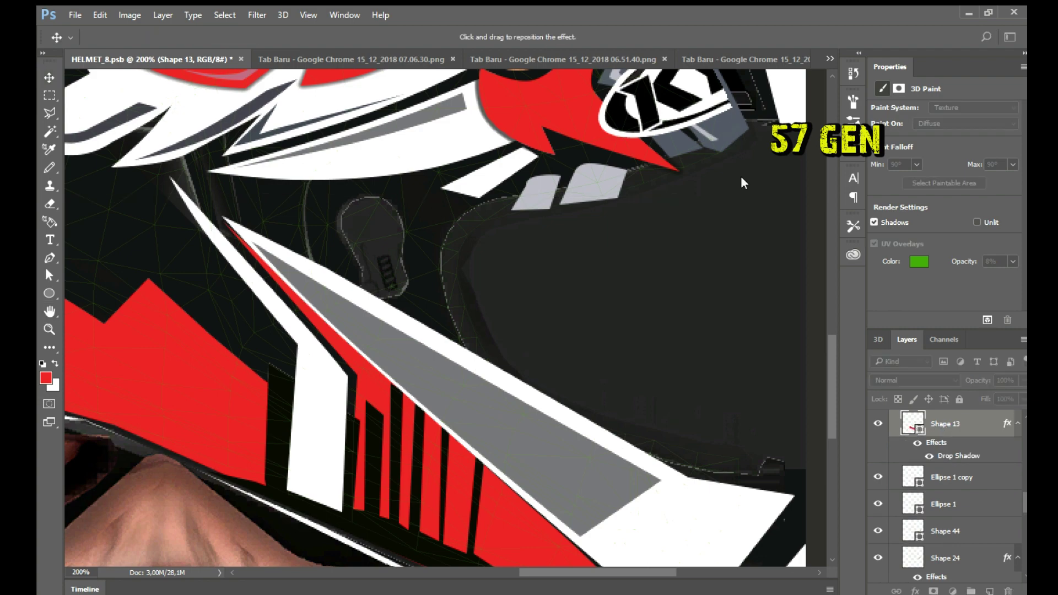
scroll(496, 386, down, 2)
click(48, 221)
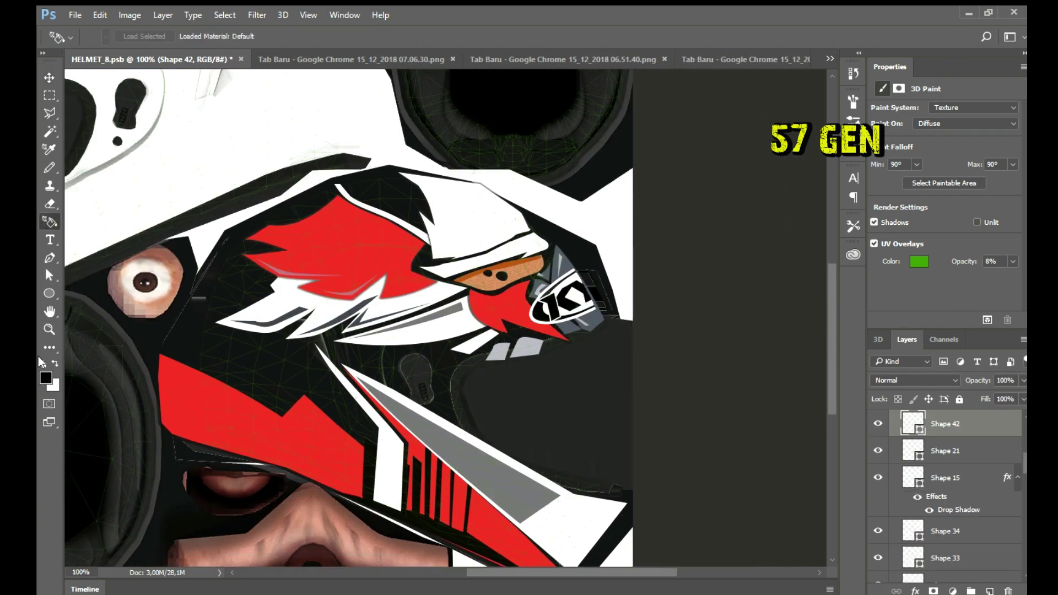
click(50, 293)
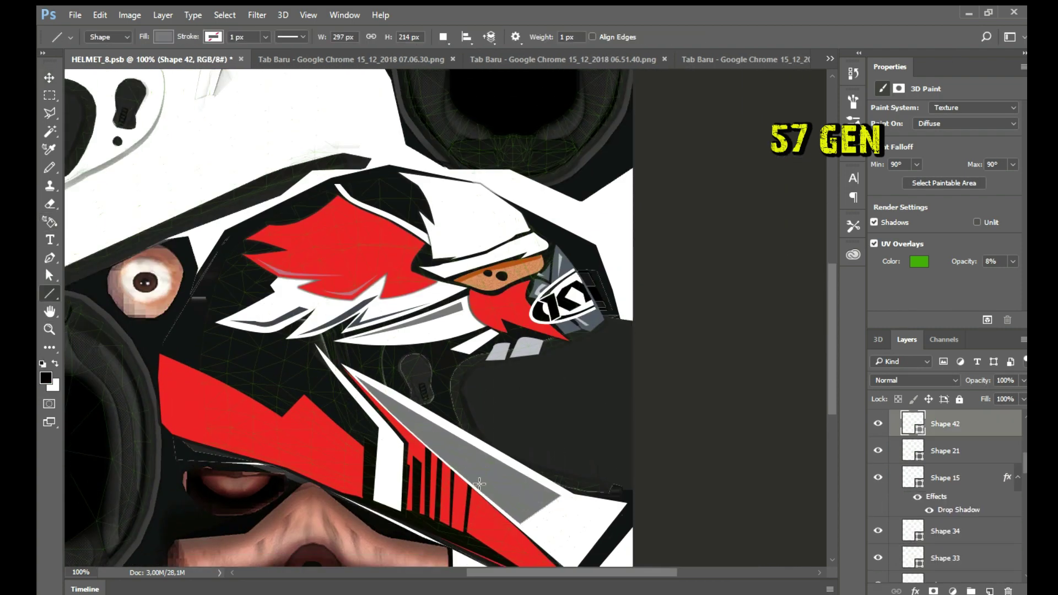
key(v)
click(309, 232)
key(ctrl+plus)
key(a)
click(328, 238)
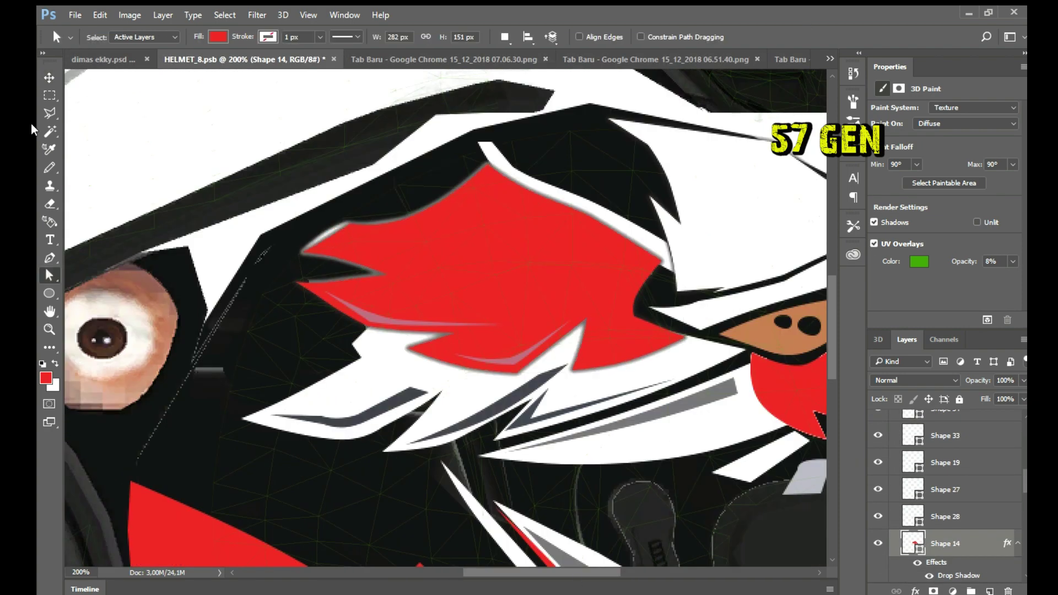
Step: Draw a new shape, Shape 43, along the red flame's top edge
key(v)
click(324, 231)
key(b)
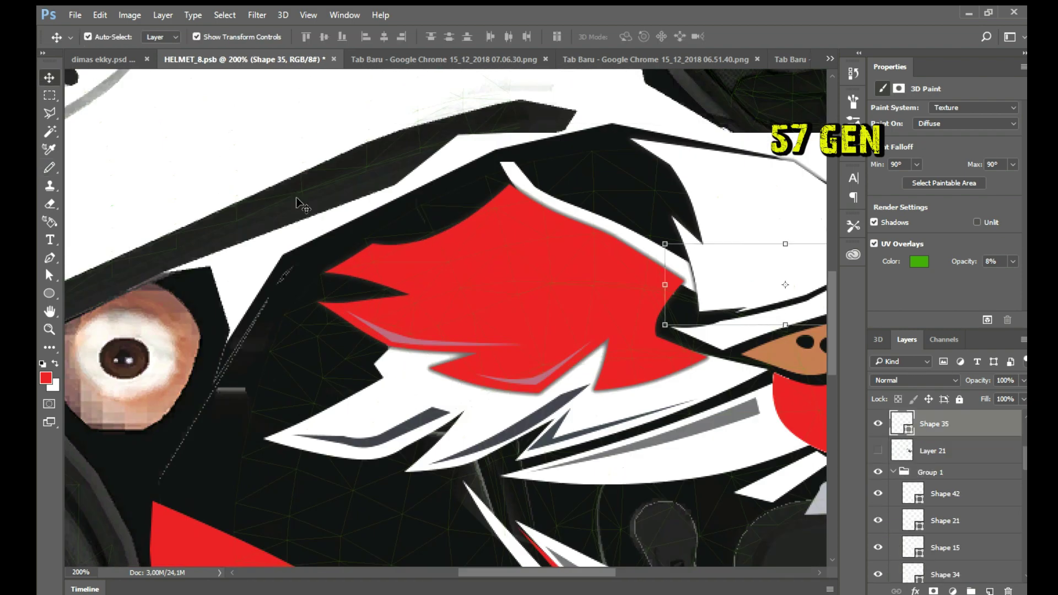
key(p)
click(499, 172)
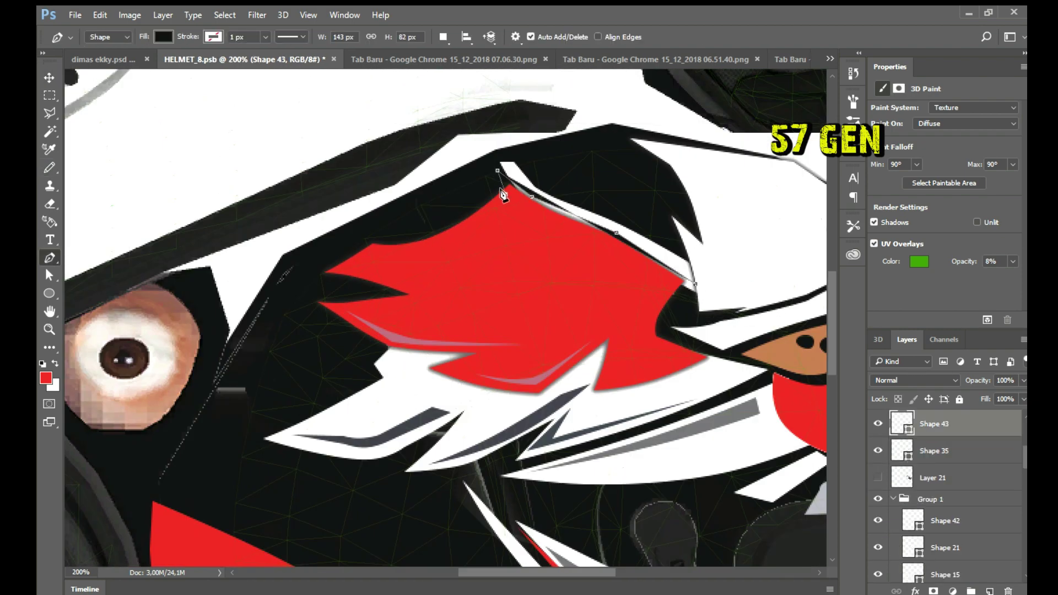
click(505, 194)
Step: Reshape the sliver into a thin curved edge strip and make it semi-transparent
key(4)
key(2)
key(a)
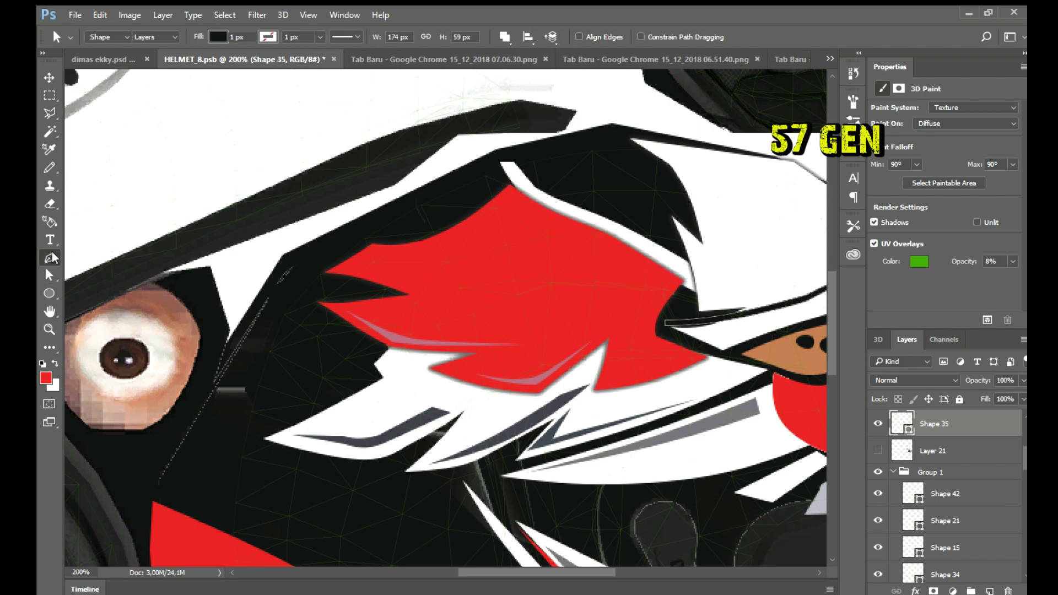
drag(543, 215, 645, 272)
key(0)
key(5)
key(3)
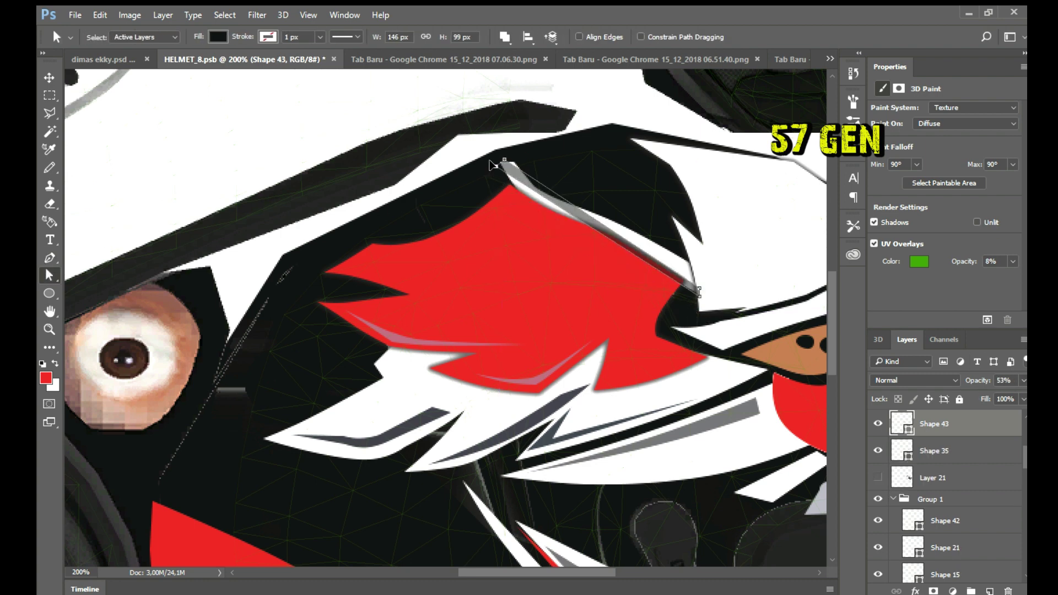
drag(552, 191, 565, 211)
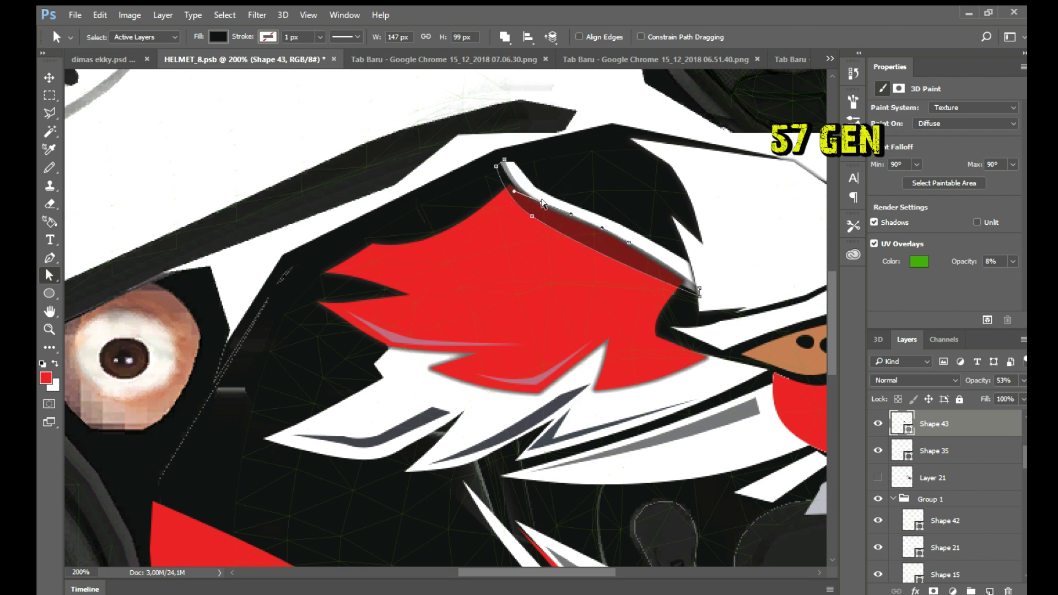
Step: Move the sliver layer above Shape 13 in the layer stack
key(v)
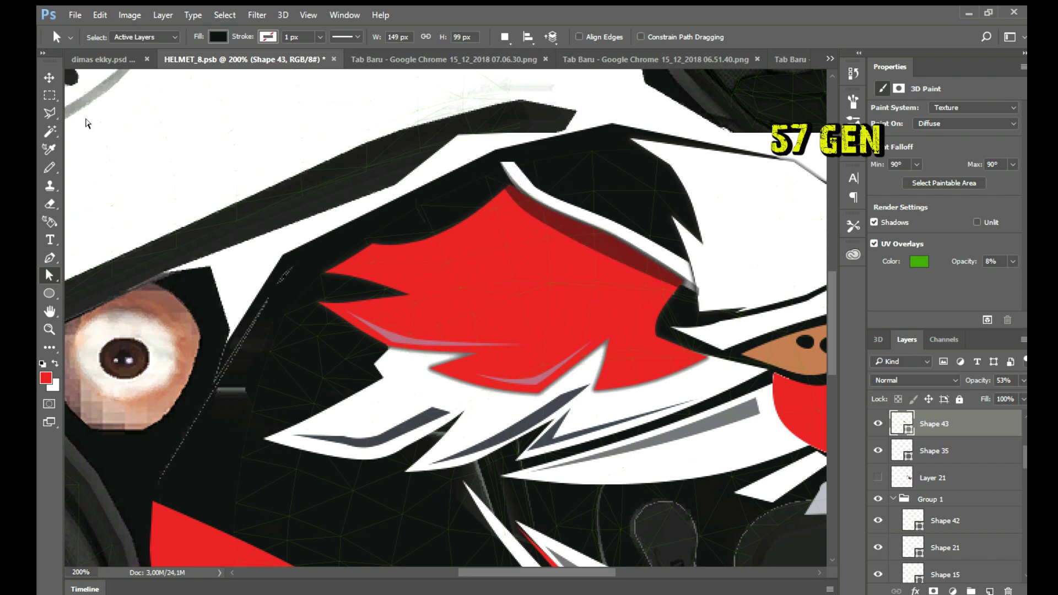
key(0)
drag(932, 424, 943, 543)
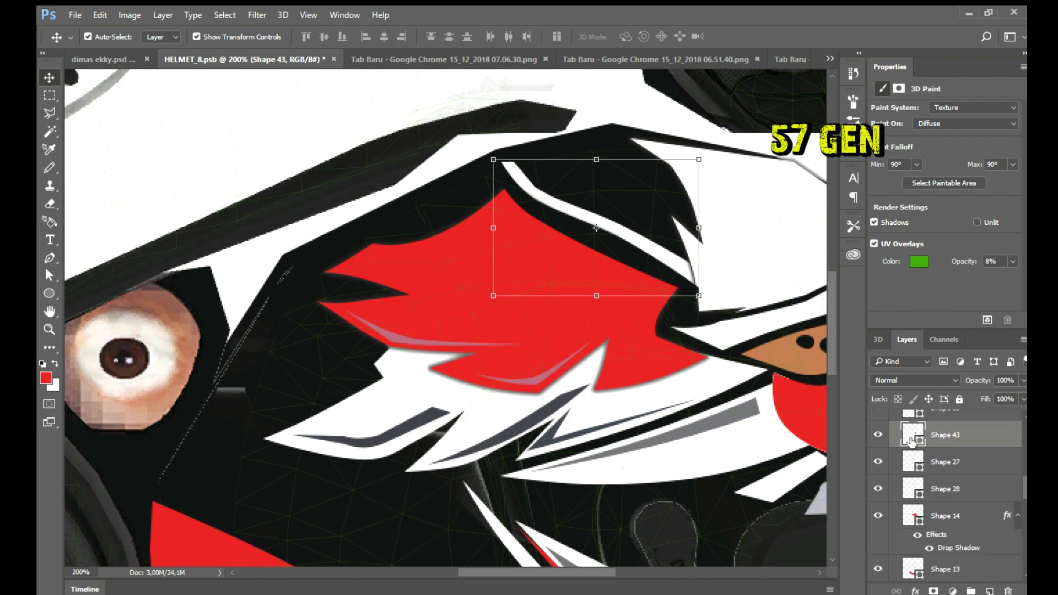
scroll(688, 311, up, 1)
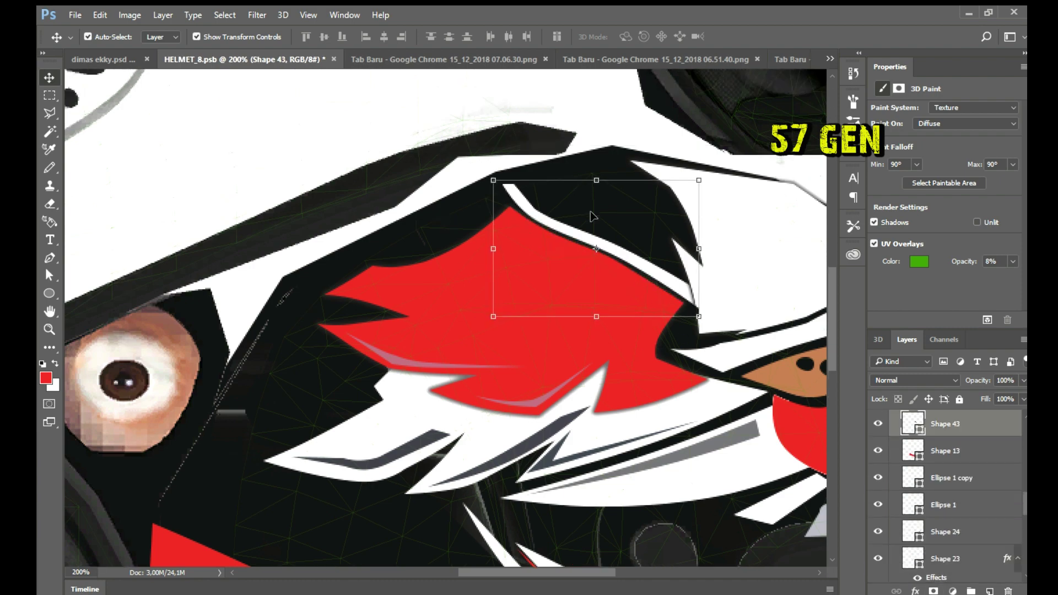
key(a)
scroll(653, 375, up, 1)
scroll(653, 375, right, 5)
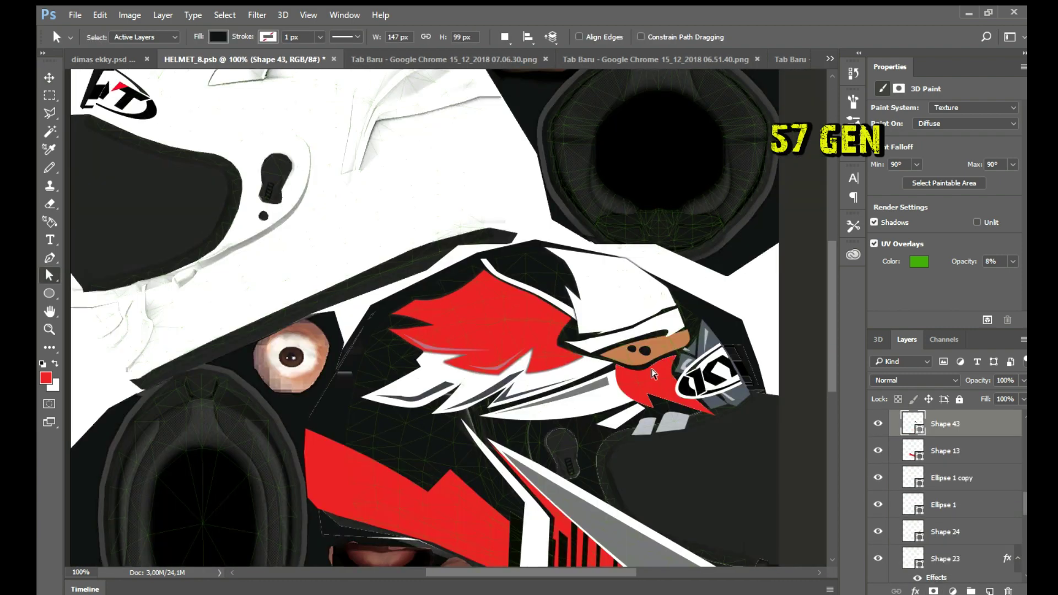
Step: Add and adjust an anchor on the lower edge of the white piece, Shape 21
click(579, 341)
click(560, 338)
key(p)
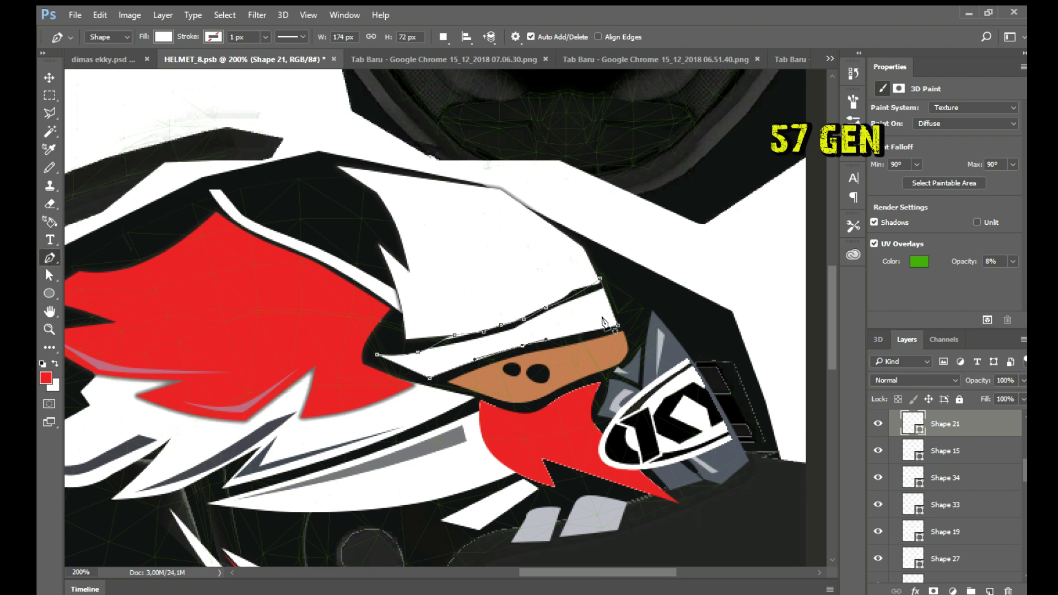
key(a)
click(590, 329)
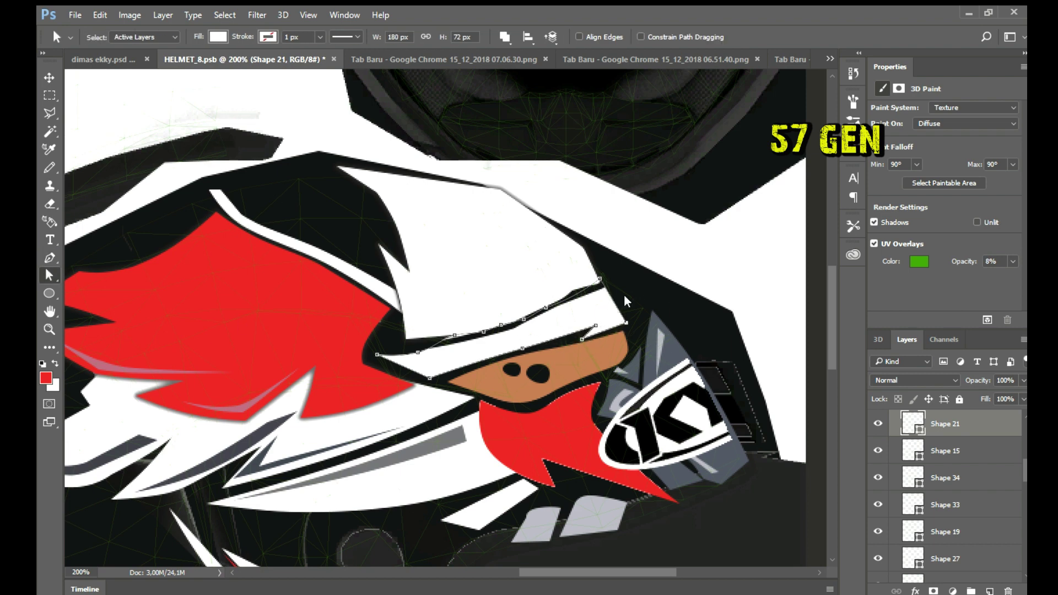
Step: Draw a brown strip along the brown patch's top edge, then select the small dark dot
key(v)
scroll(588, 317, down, 1)
click(446, 363)
key(p)
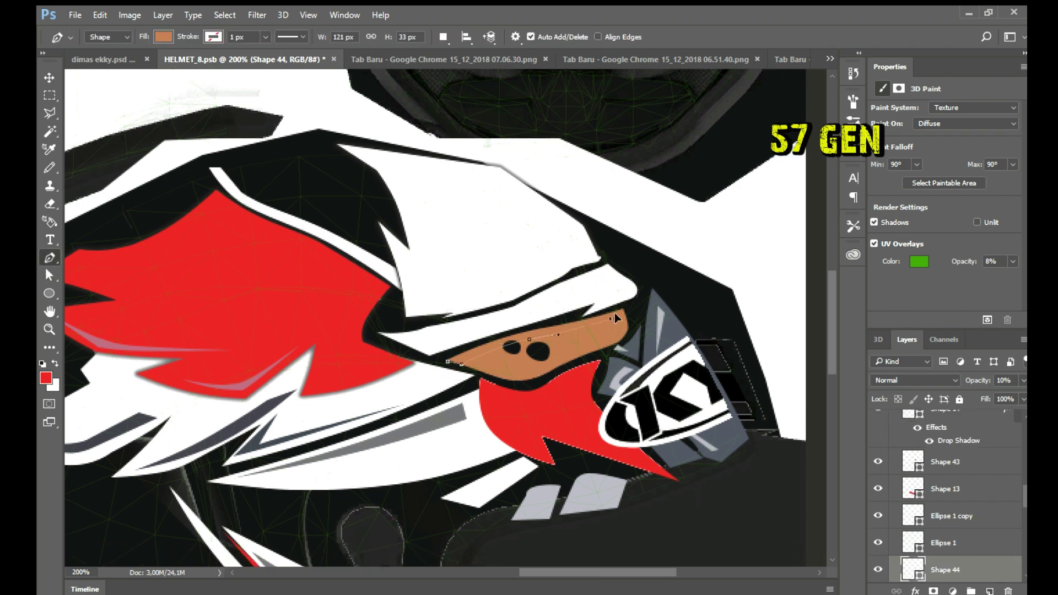
key(Escape)
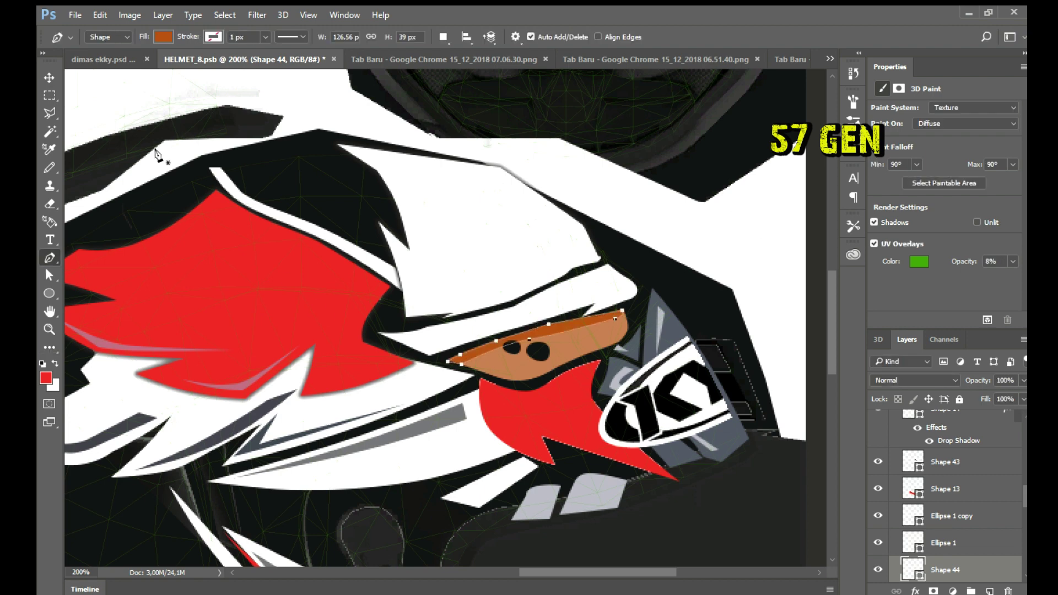
key(v)
click(516, 347)
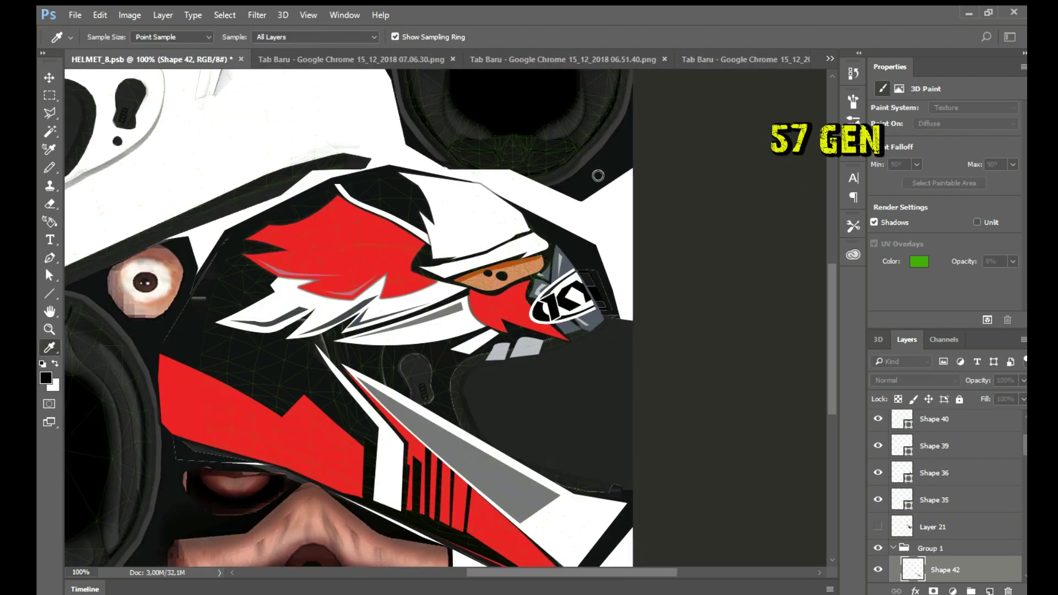
Step: Fill the long grey diagonal stripe with a grey-to-white gradient, redoing it in a new direction
drag(363, 385, 553, 498)
key(ctrl+d)
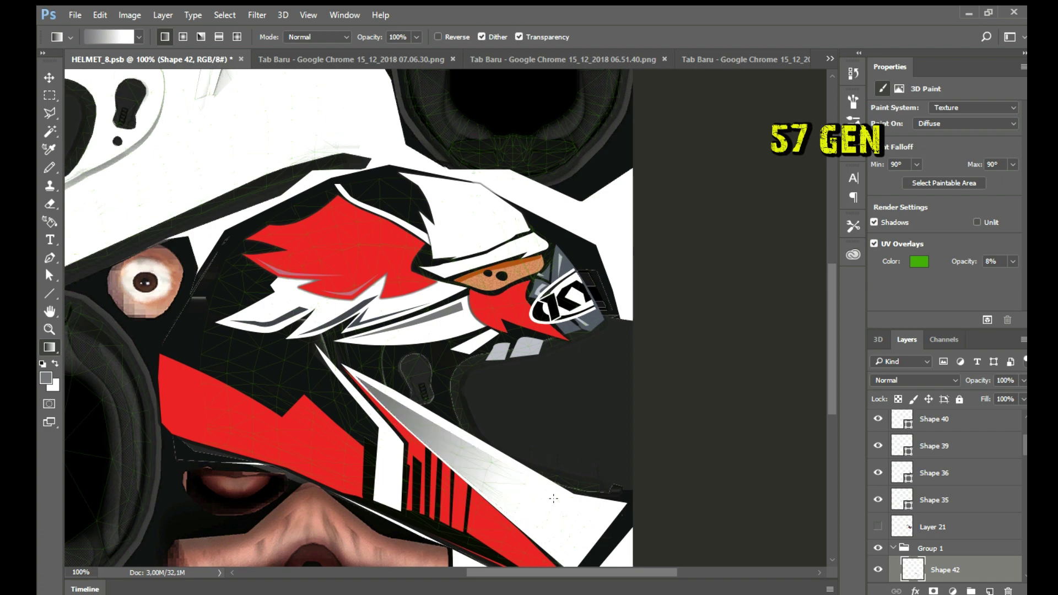
key(ctrl+z)
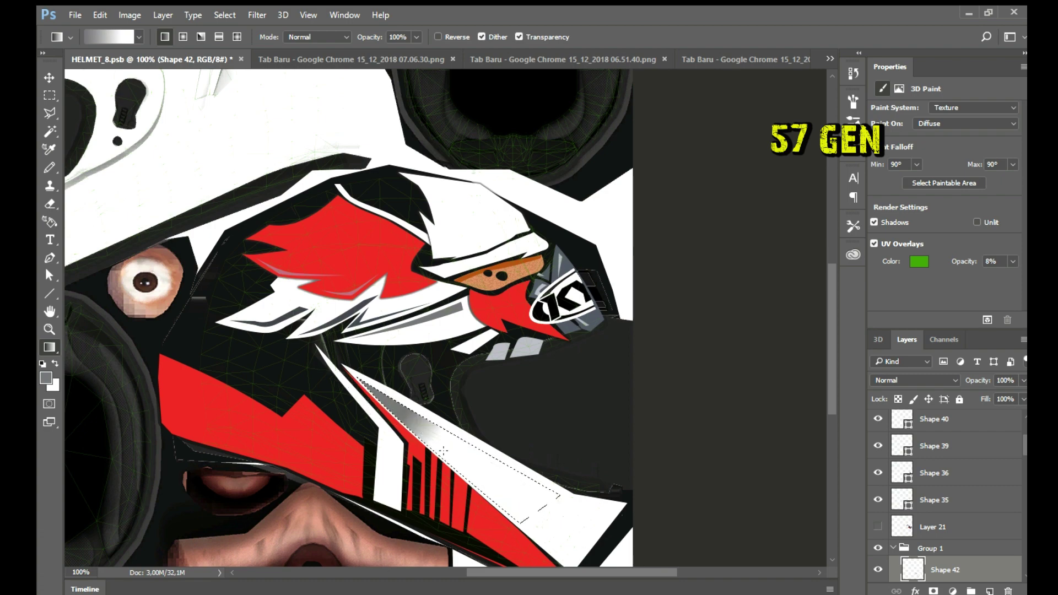
drag(349, 365, 480, 473)
key(ctrl+d)
scroll(480, 472, down, 1)
Step: Duplicate the small grey streak, Shape 29, and prepare a gradient fill for the copy
key(v)
click(269, 284)
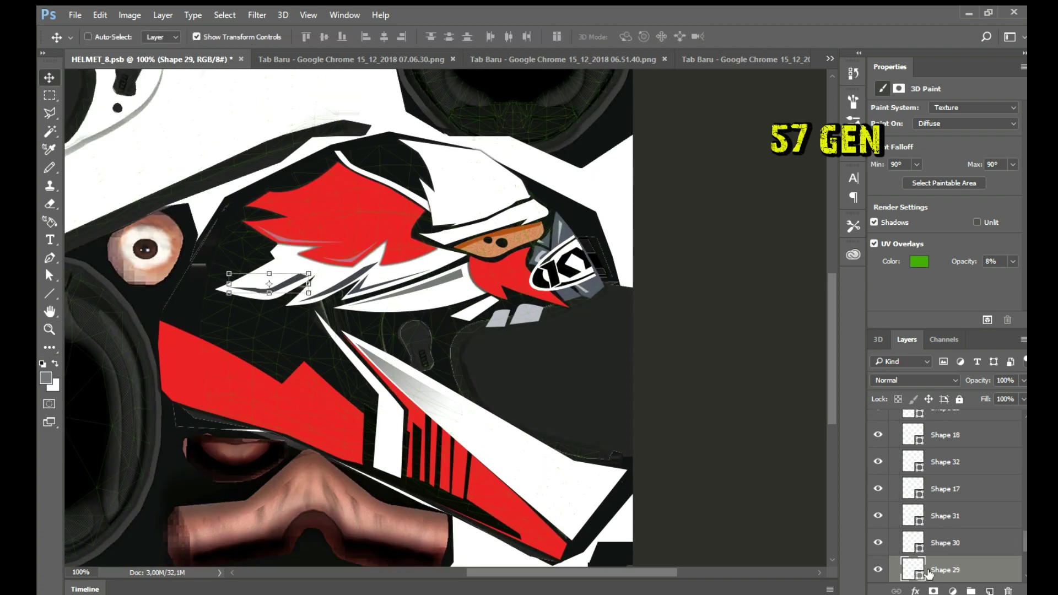
key(g)
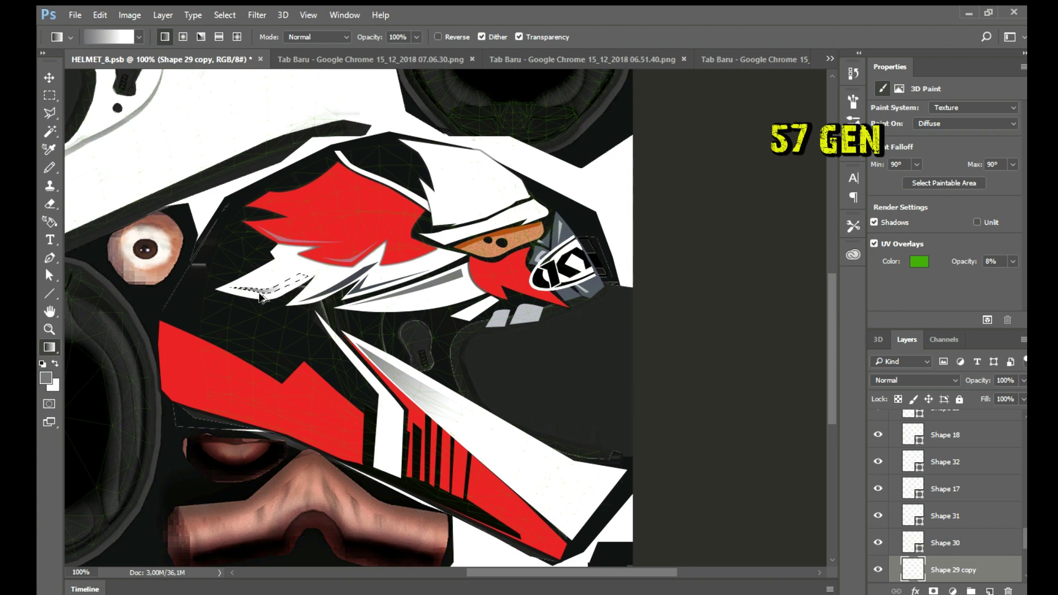
scroll(399, 250, down, 1)
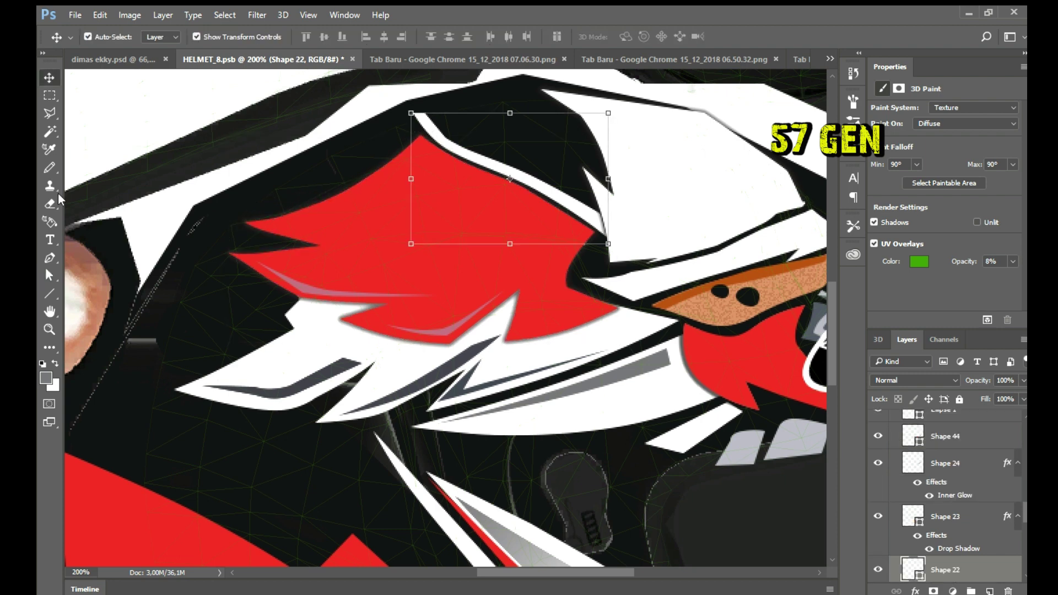
Step: Select the shape above the red flame and its neighbouring white shape
drag(612, 248, 421, 109)
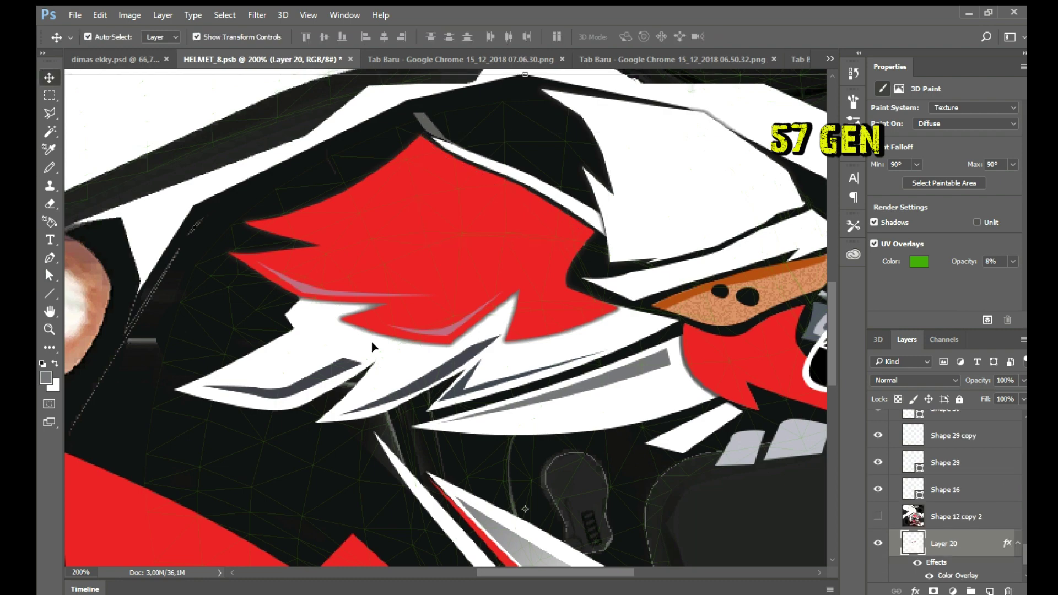
click(539, 91)
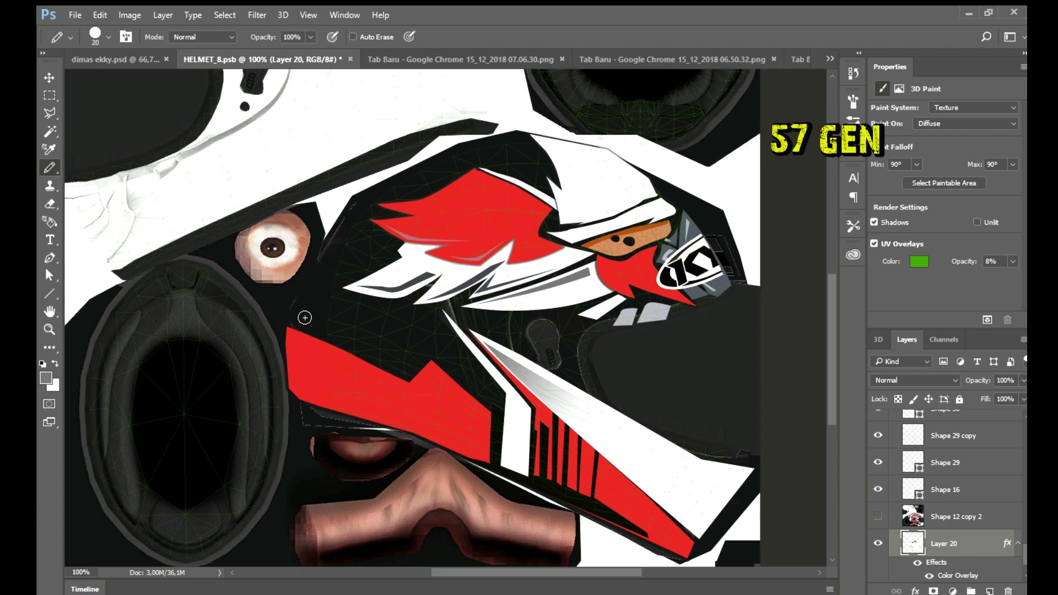
scroll(411, 390, up, 2)
scroll(914, 490, down, 2)
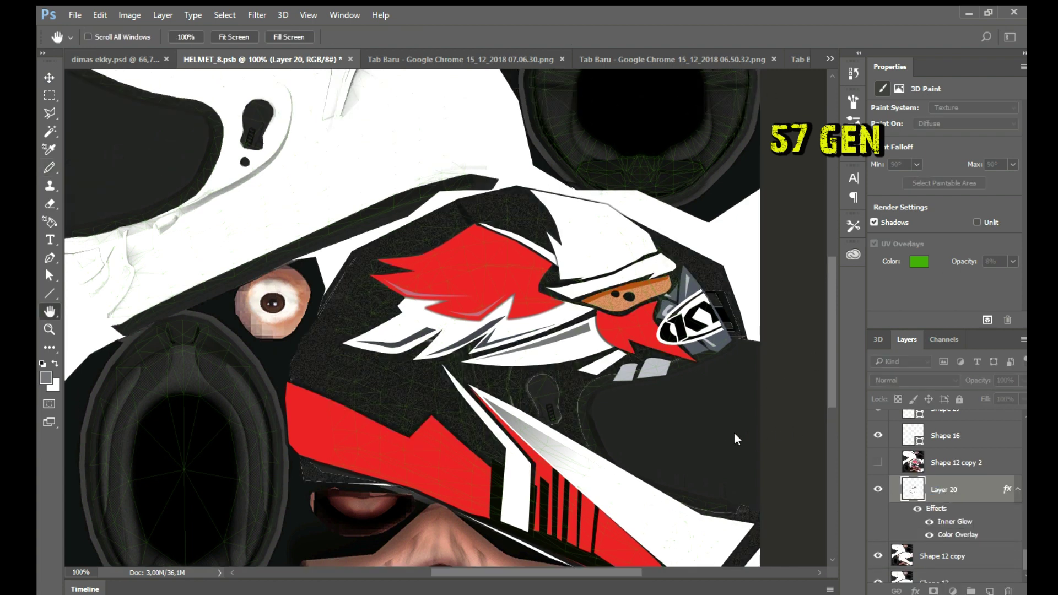
Step: Duplicate Layer 20, hide the copy's Inner Glow, and erase dark areas to reveal grey speckles
key(ctrl+j)
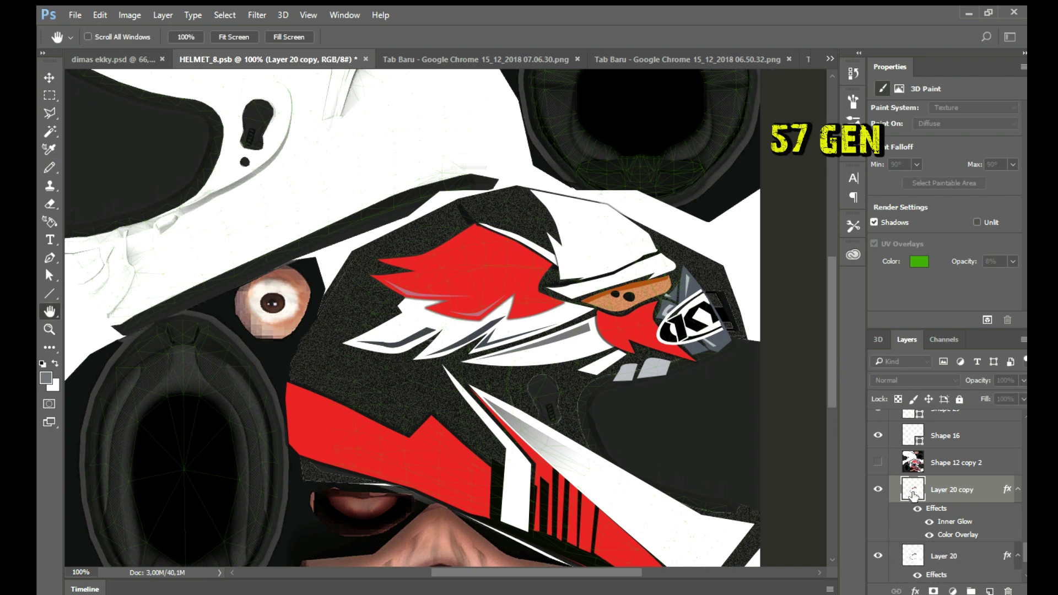
click(929, 522)
key(e)
mouse_move(330, 342)
mouse_down()
mouse_move(330, 366)
mouse_move(361, 373)
mouse_move(380, 287)
mouse_up()
ctrl+click(635, 498)
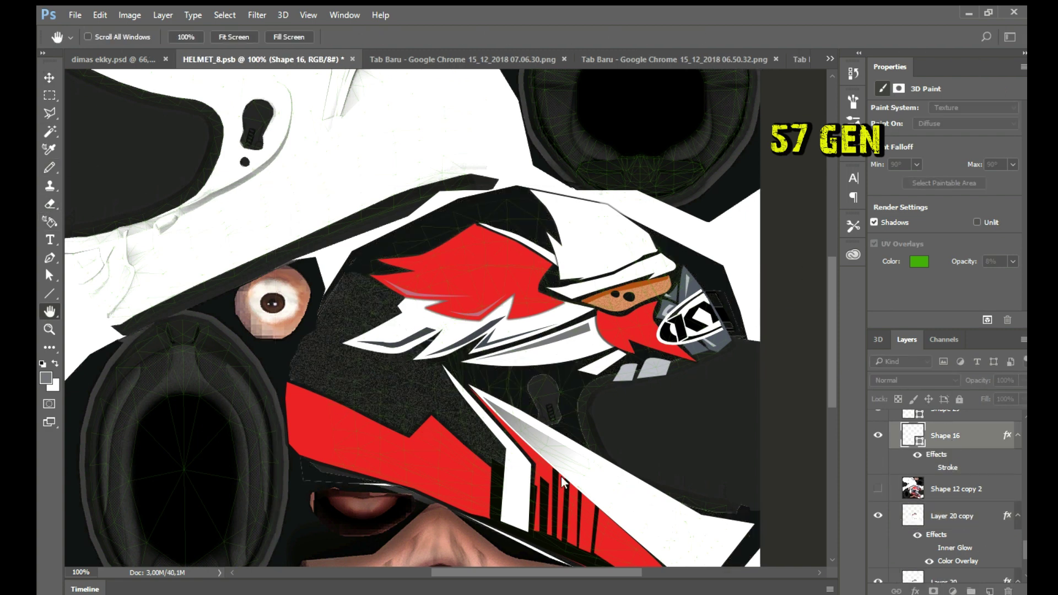
Step: Reposition the Drop Shadow of Shape 14 beneath the flame
key(v)
scroll(562, 266, down, 1)
click(563, 266)
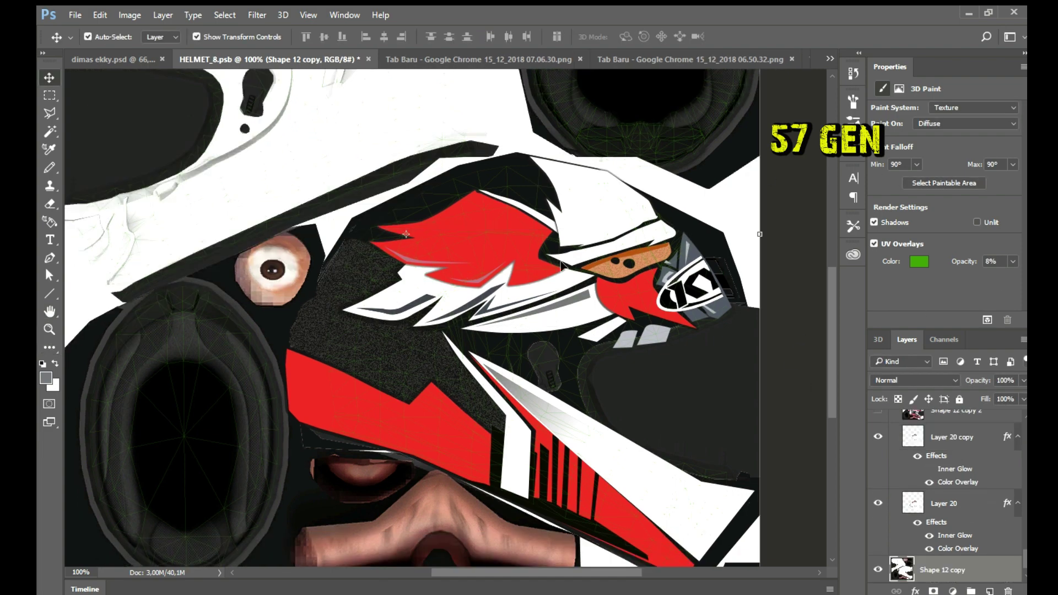
double_click(486, 245)
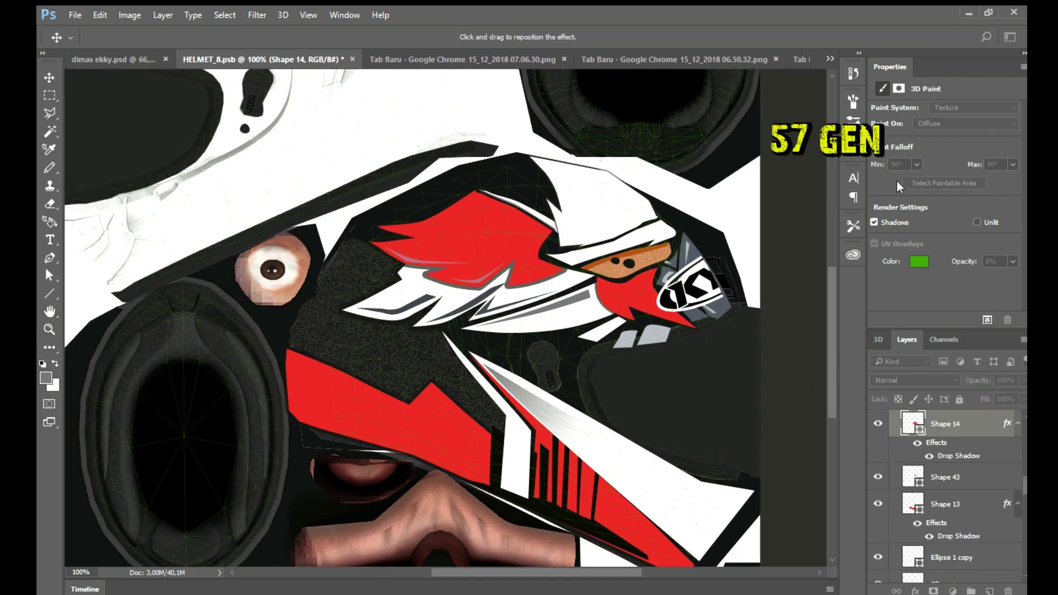
key(Escape)
drag(572, 574, 603, 580)
Step: Draw a grey panel shape hugging the red flame's top edge, using a colour sampled from the artwork
click(397, 220)
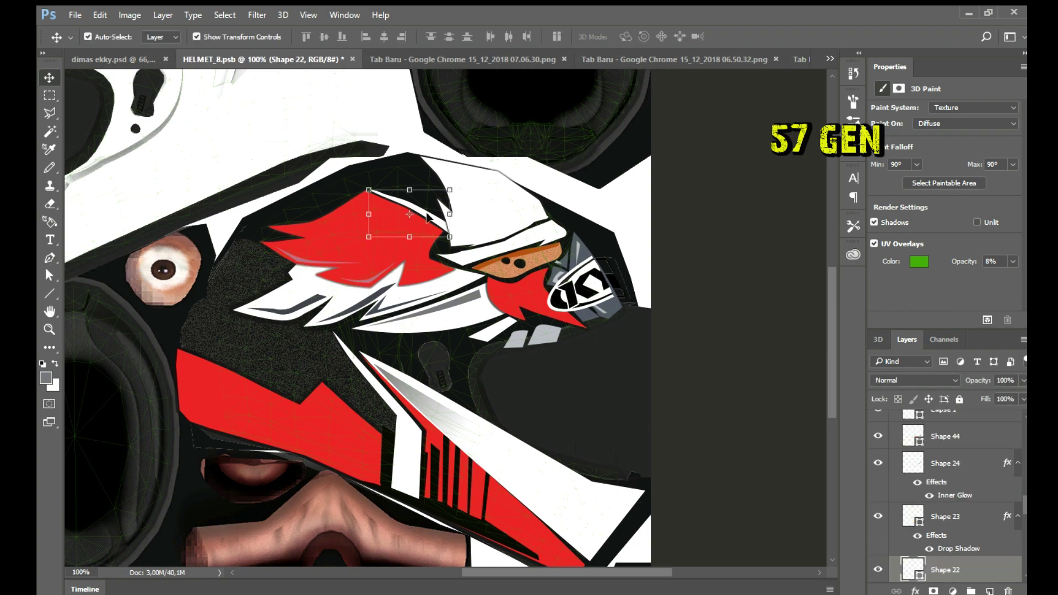
key(p)
key(ctrl+plus)
click(305, 171)
click(409, 210)
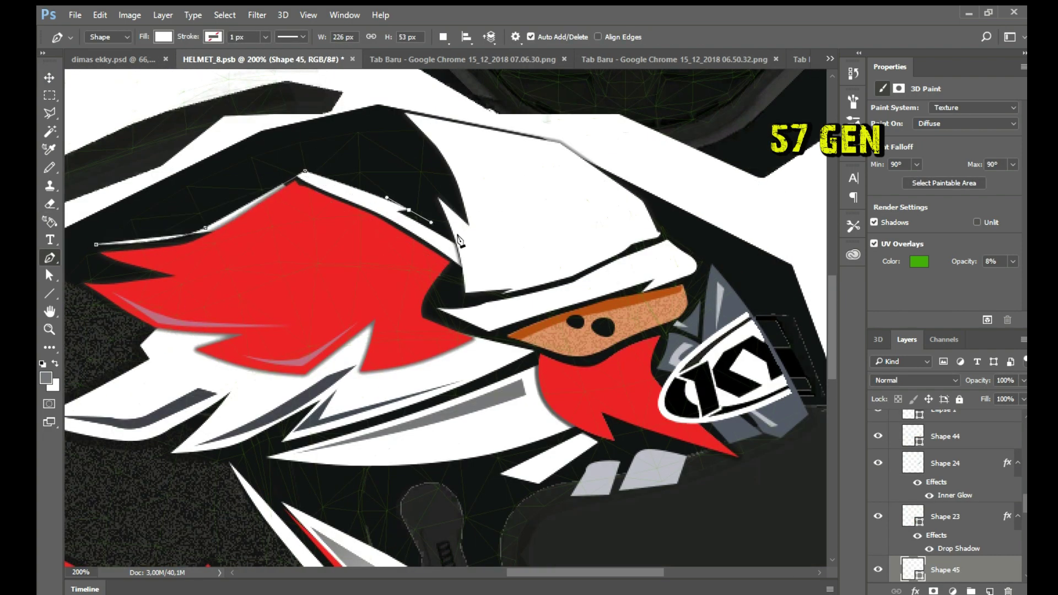
click(481, 238)
click(407, 104)
click(96, 244)
key(i)
Step: Select the grey panel's anchors and open the effects settings for Shape 23
key(a)
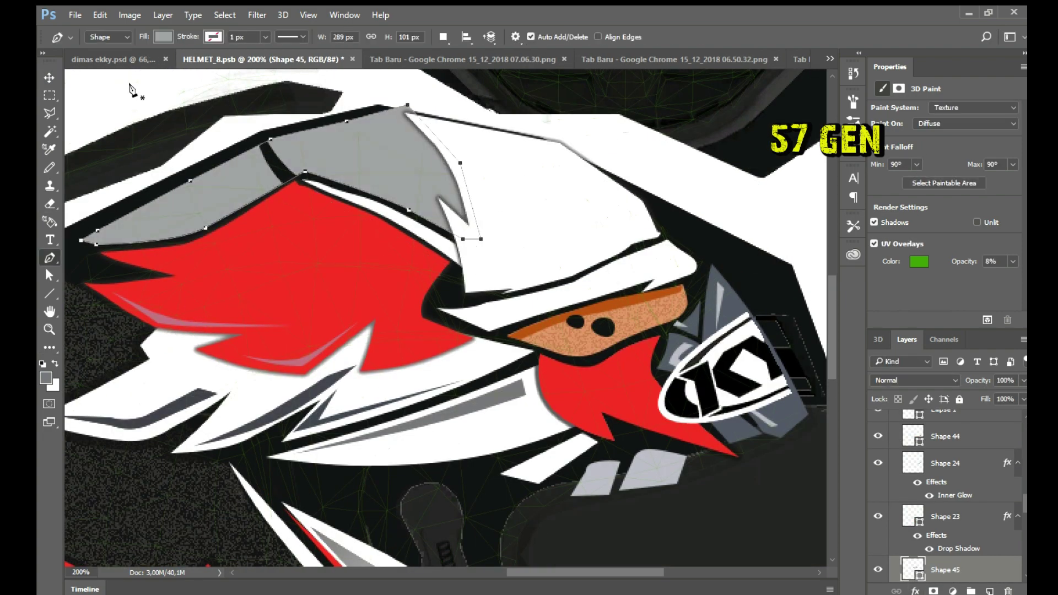
click(240, 170)
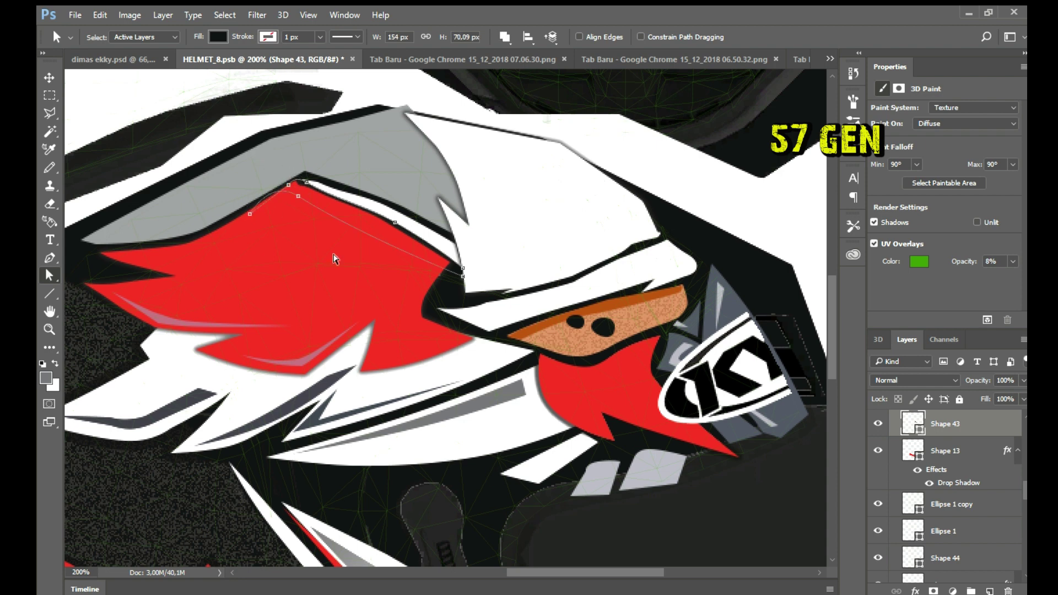
click(220, 187)
click(230, 220)
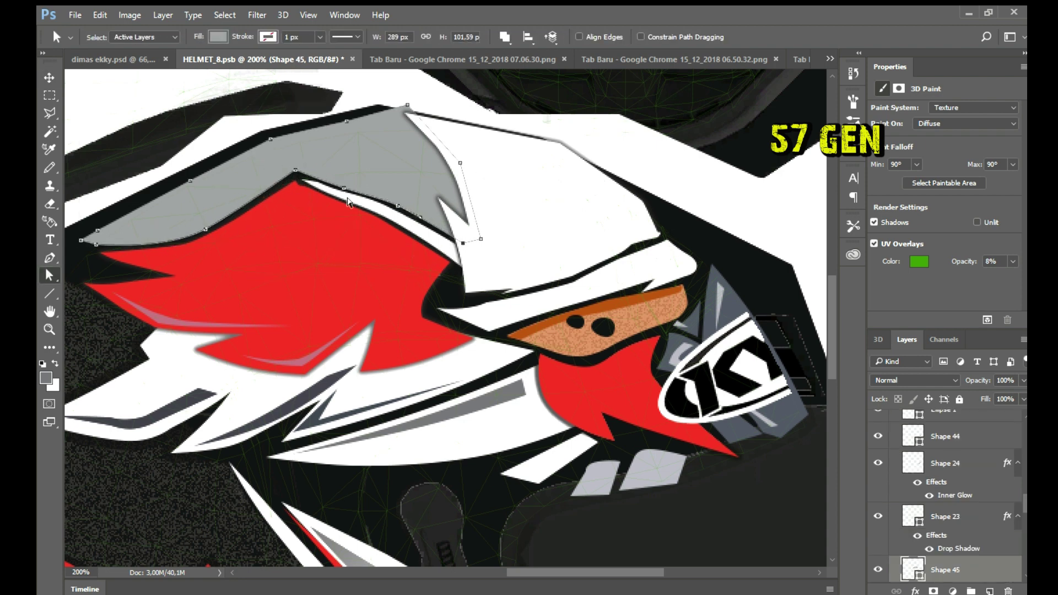
click(168, 245)
double_click(970, 517)
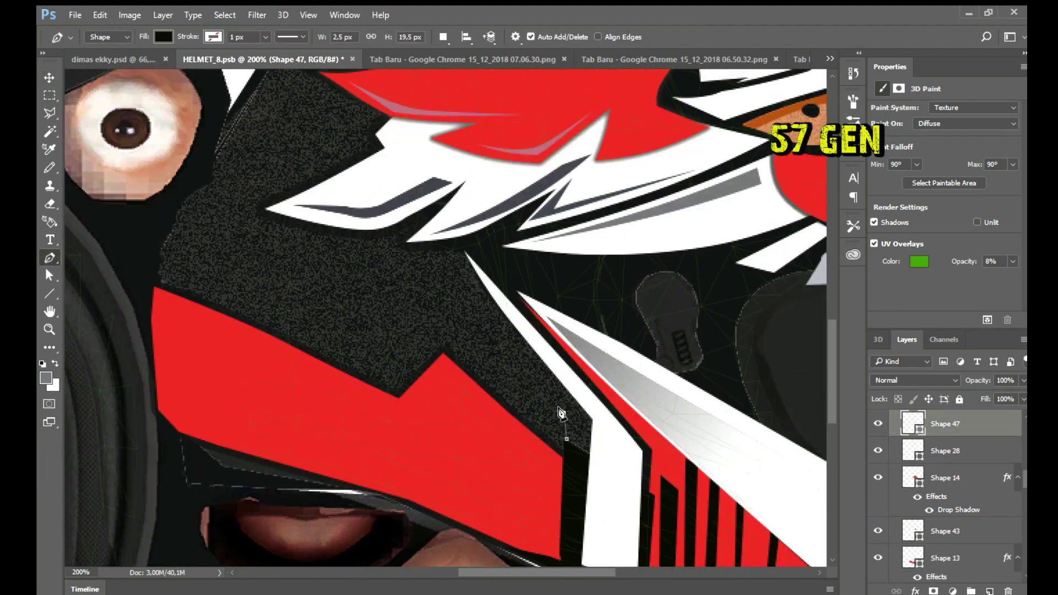
Step: Delete the duplicated helmet artwork group and display the red flame's anchor points
key(a)
scroll(567, 276, up, 2)
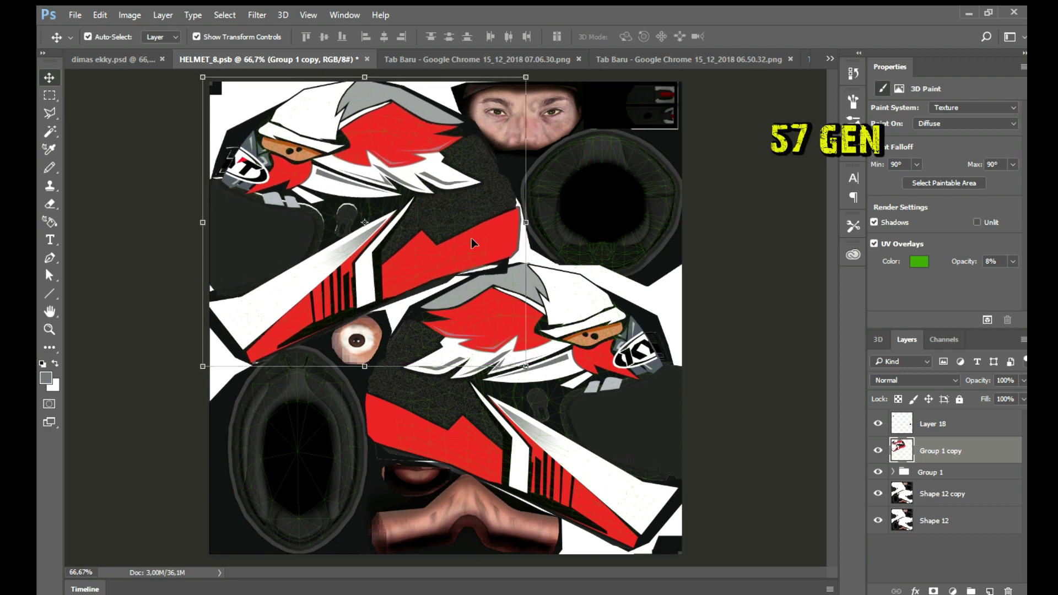
key(Delete)
ctrl+click(474, 317)
scroll(474, 317, up, 3)
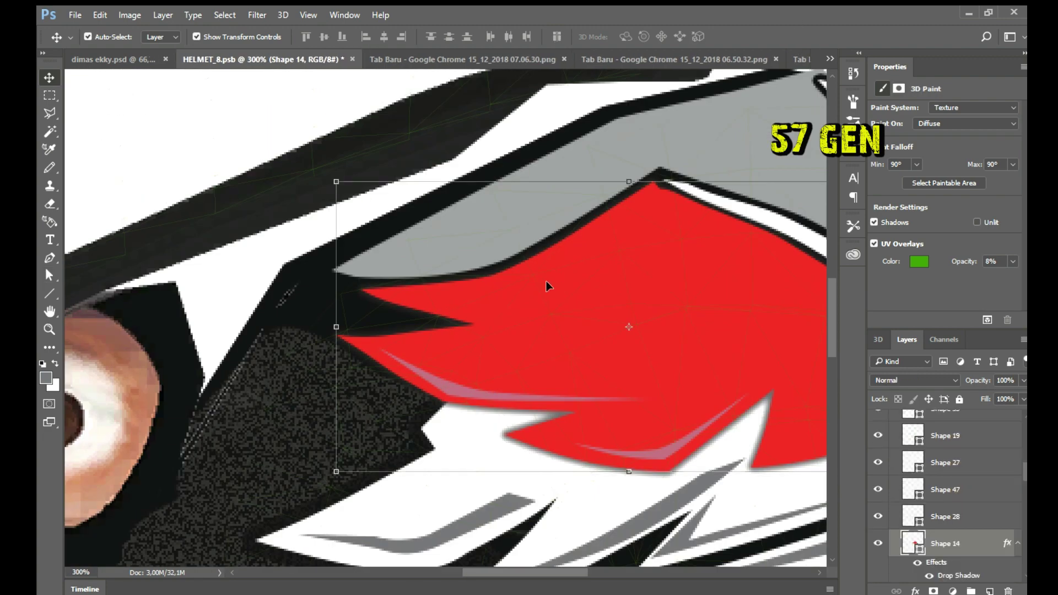
key(a)
click(219, 288)
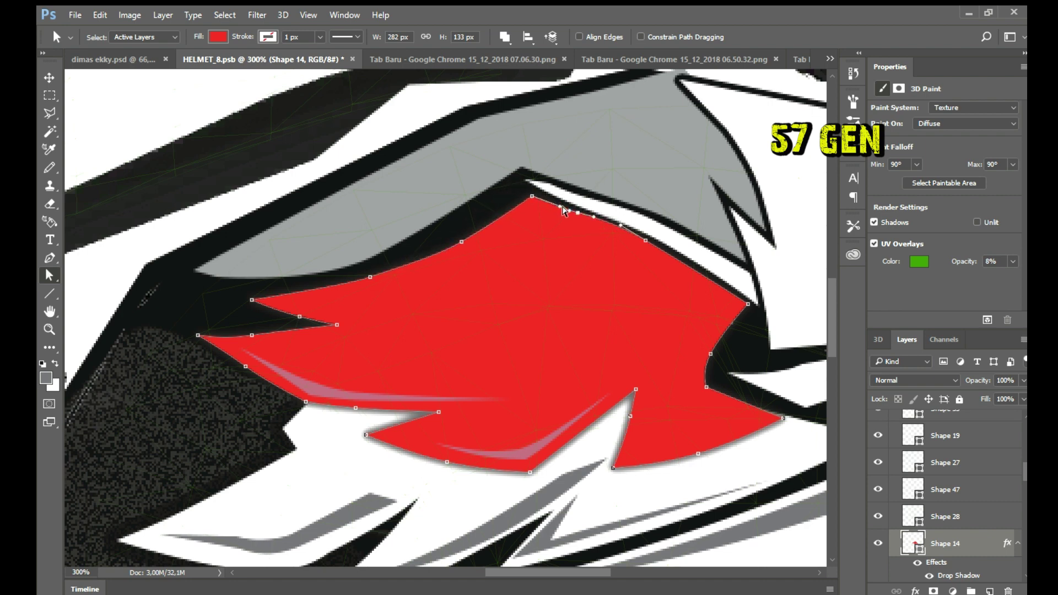
Step: Draw a grey shape at the flame's left tip, checking the white and grey edging shapes
click(564, 211)
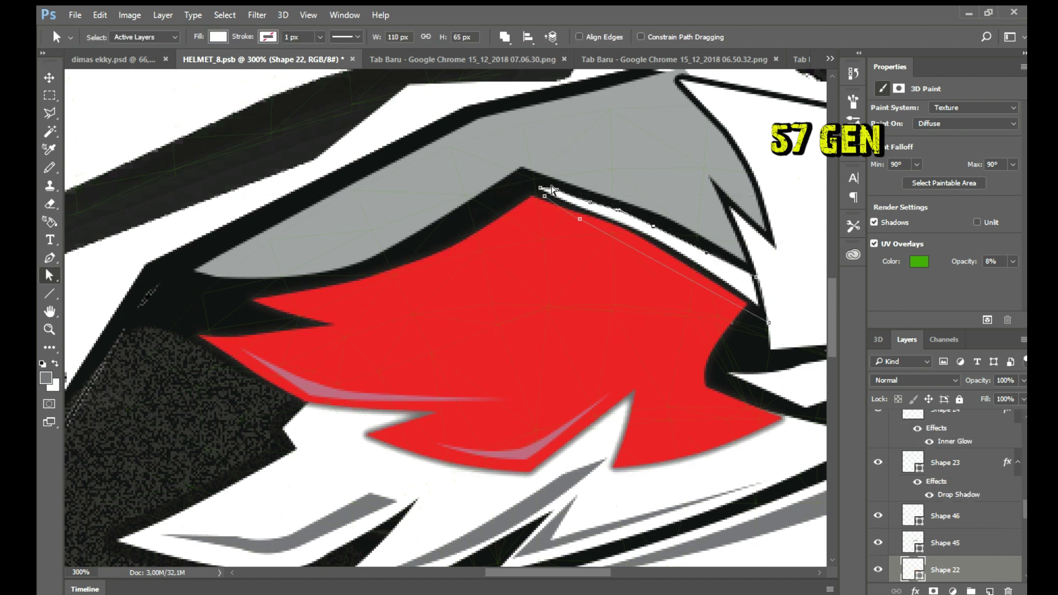
click(466, 221)
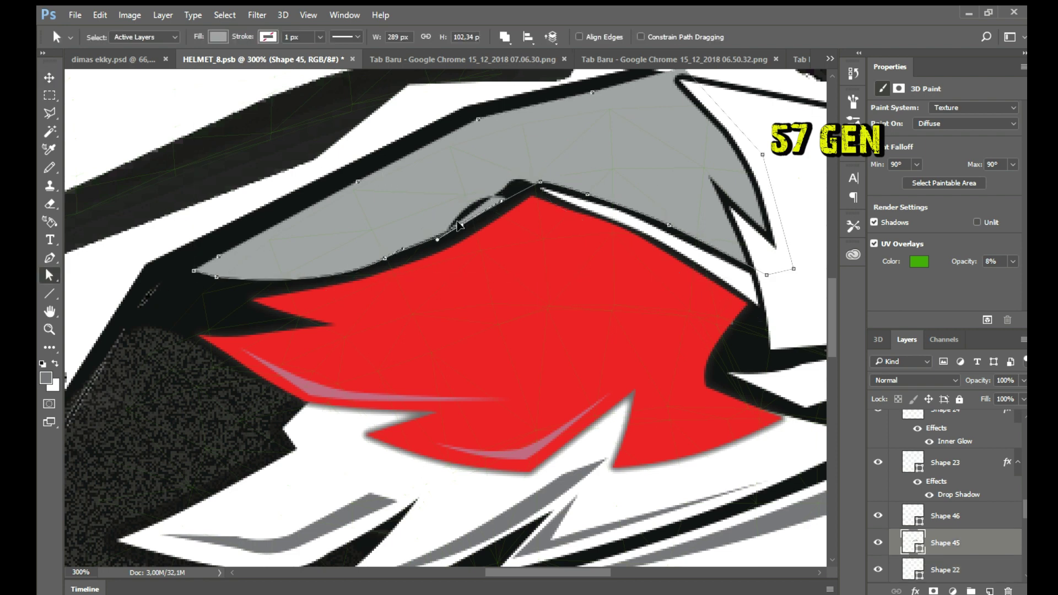
click(447, 229)
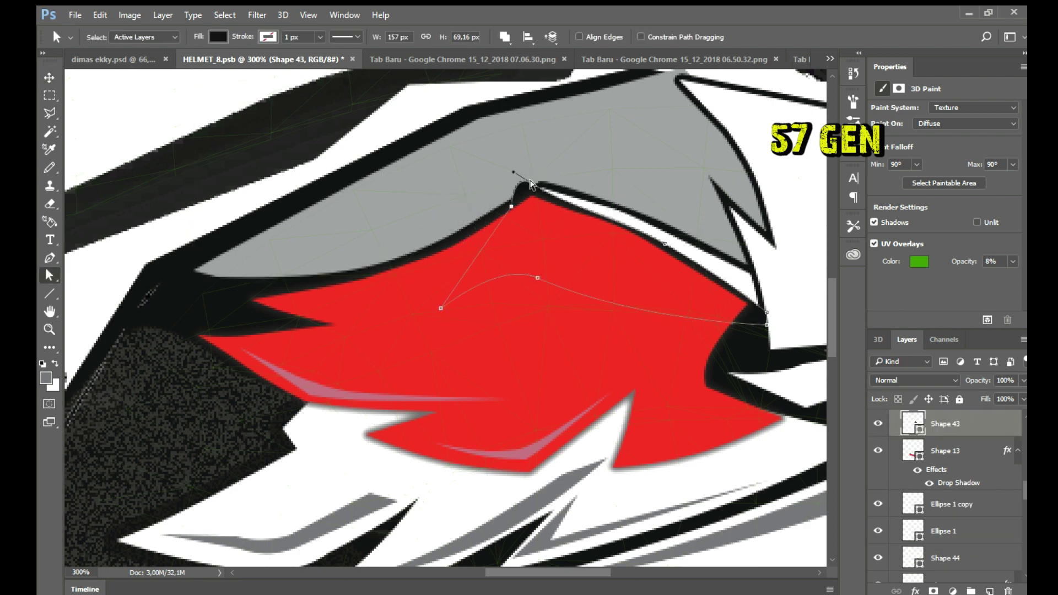
drag(262, 258, 369, 170)
key(p)
key(a)
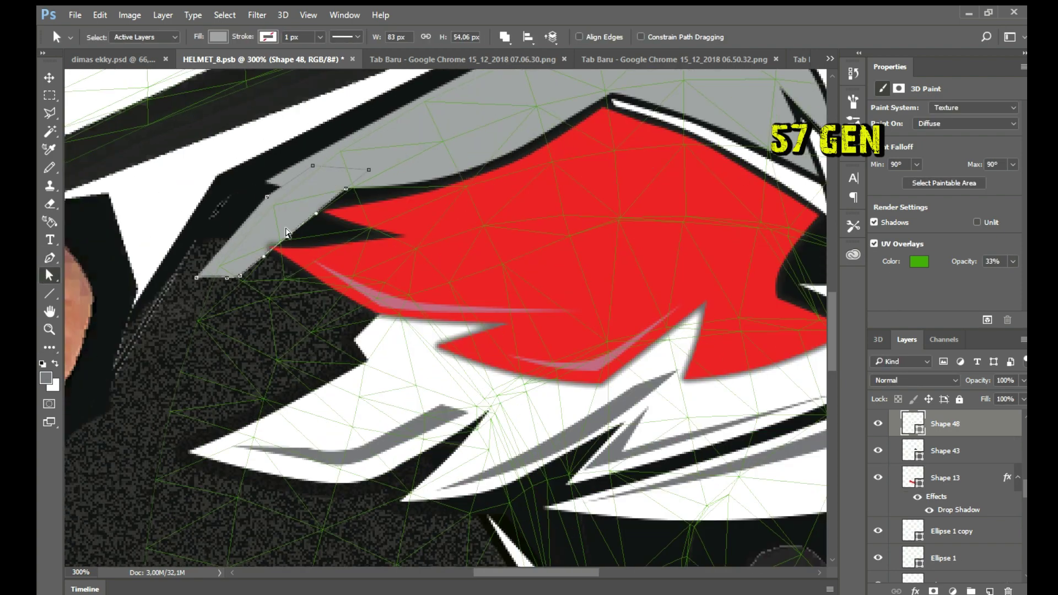
scroll(414, 281, down, 2)
Step: Duplicate the grey tip shape Shape 48; duplicate Group 1, then undo that duplication
click(256, 237)
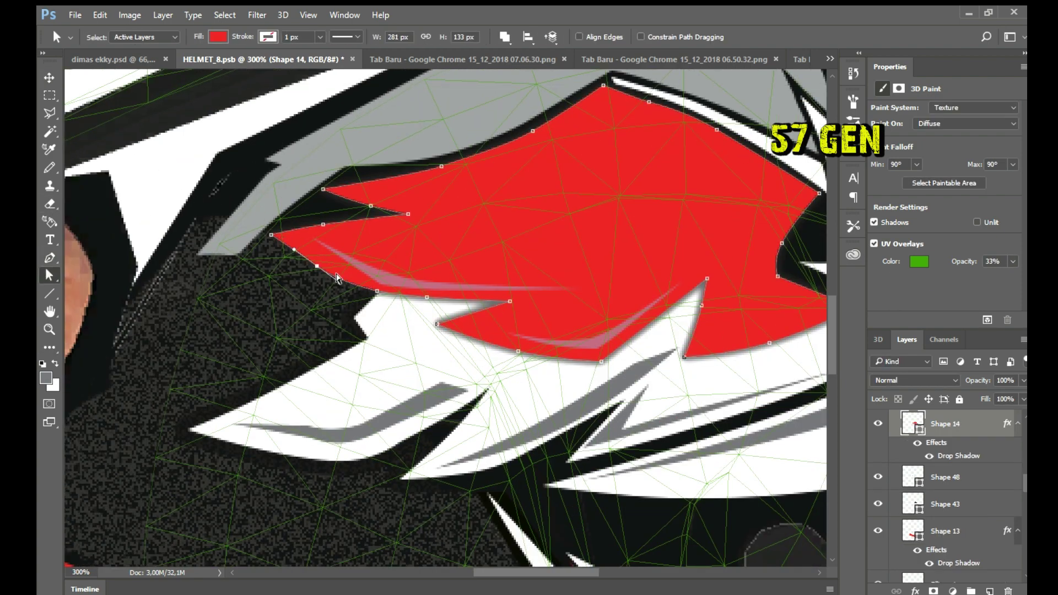
click(911, 469)
key(ctrl+j)
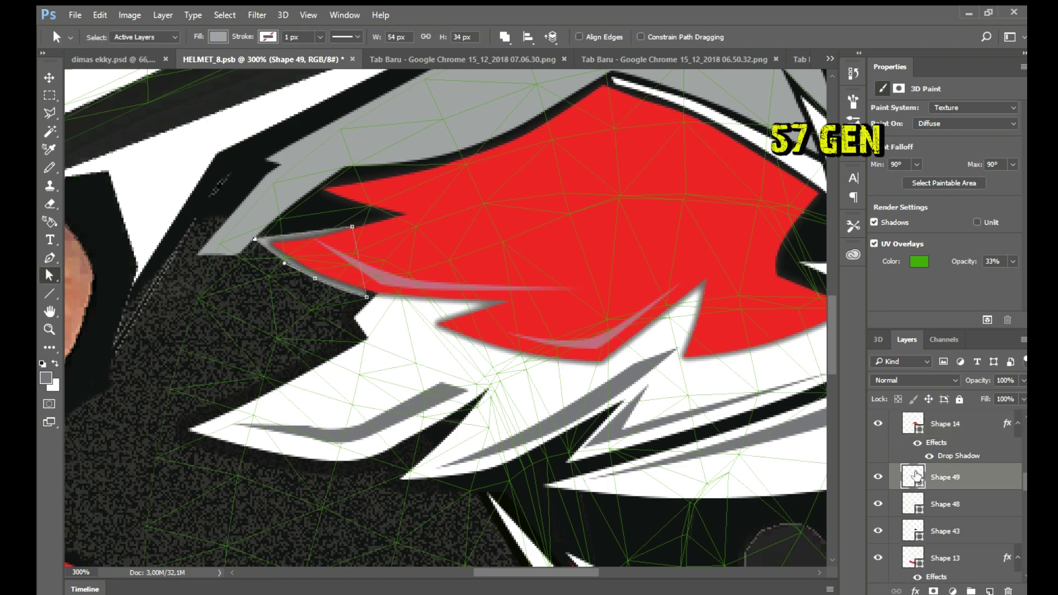
key(v)
scroll(909, 463, up, 5)
key(ctrl+1)
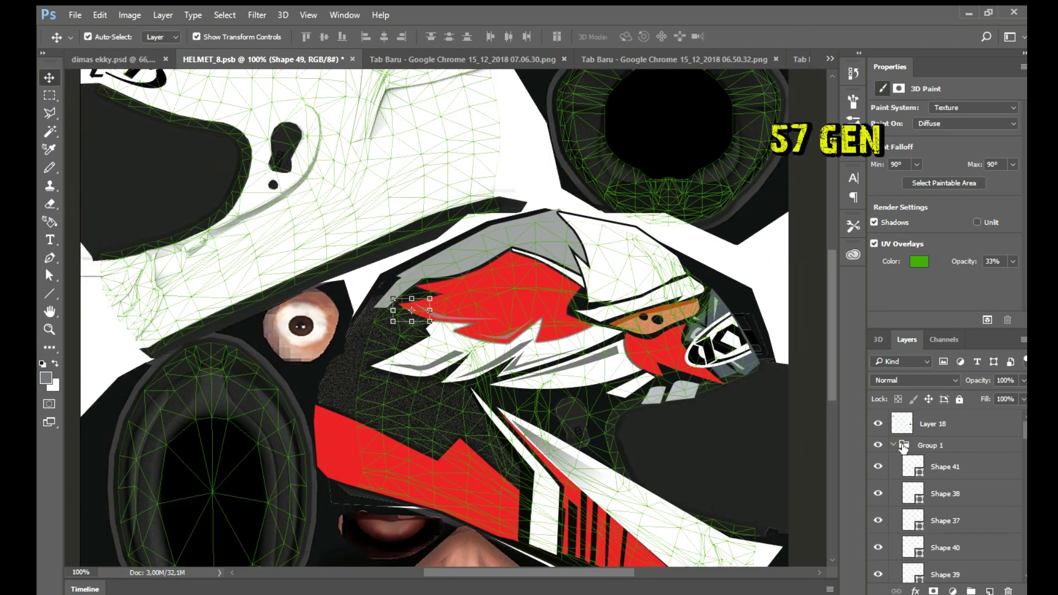
click(904, 447)
key(ctrl+j)
key(ctrl+minus)
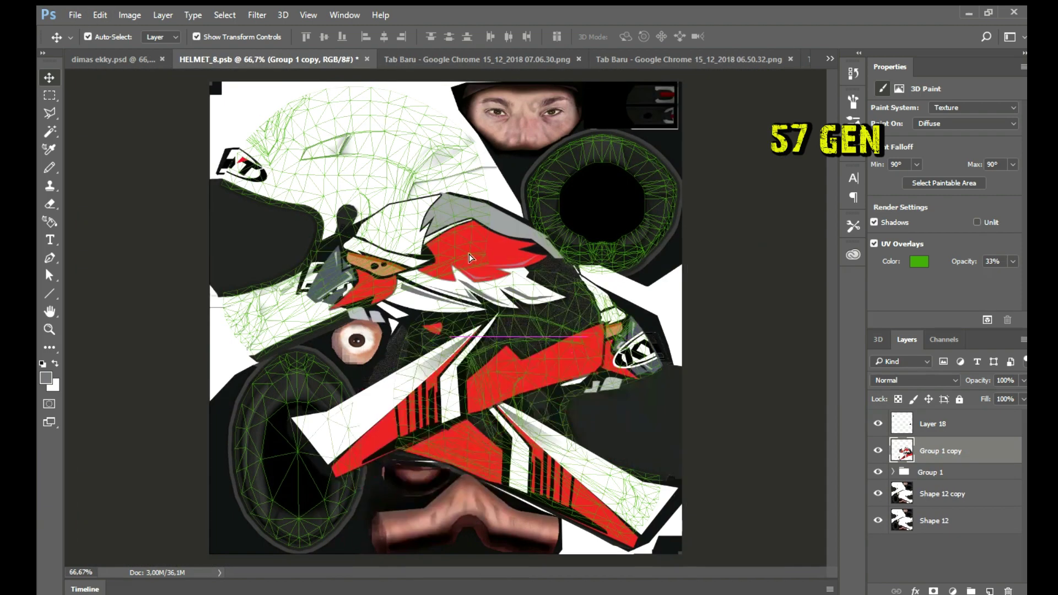
key(ctrl+alt+z)
key(ctrl+alt+z)
key(ctrl+alt+z)
Step: Draw a grey sliver along the red flame's left edge
key(ctrl+plus)
key(ctrl+plus)
key(ctrl+plus)
key(a)
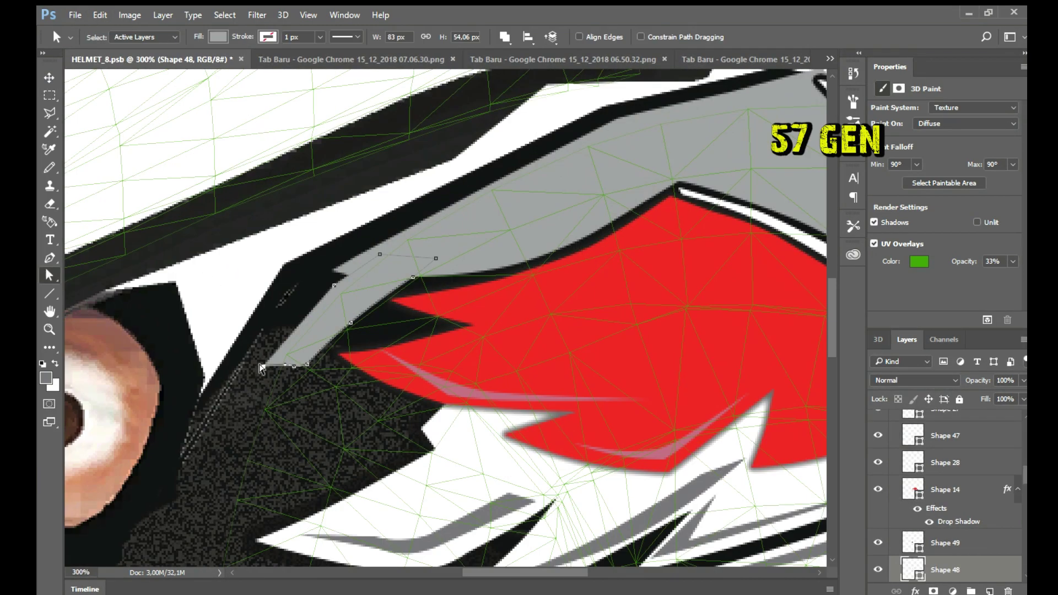
key(ctrl+shift+z)
key(ctrl+shift+z)
key(ctrl+shift+z)
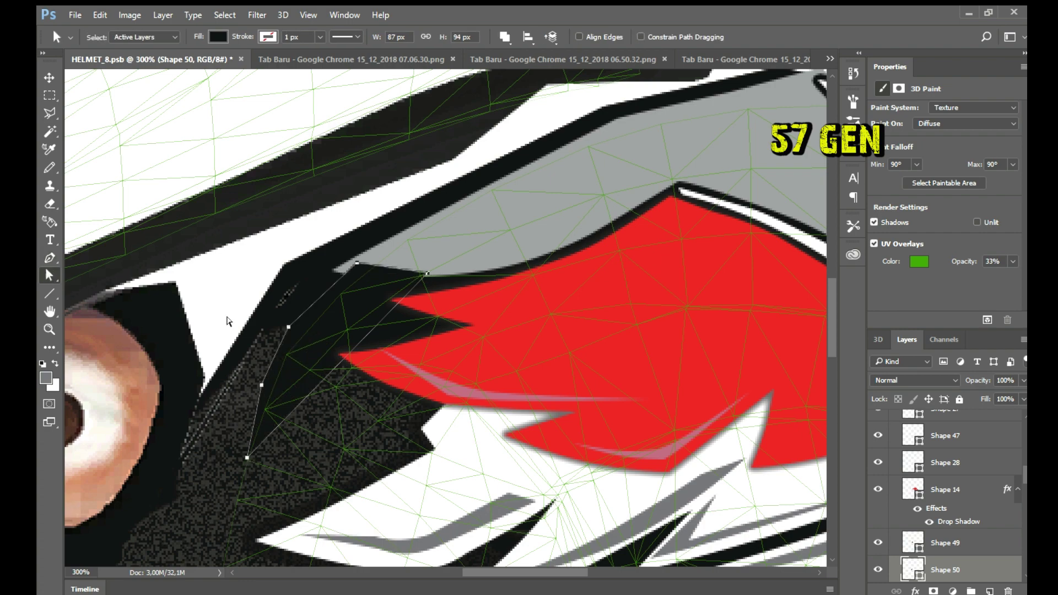
key(ctrl+shift+z)
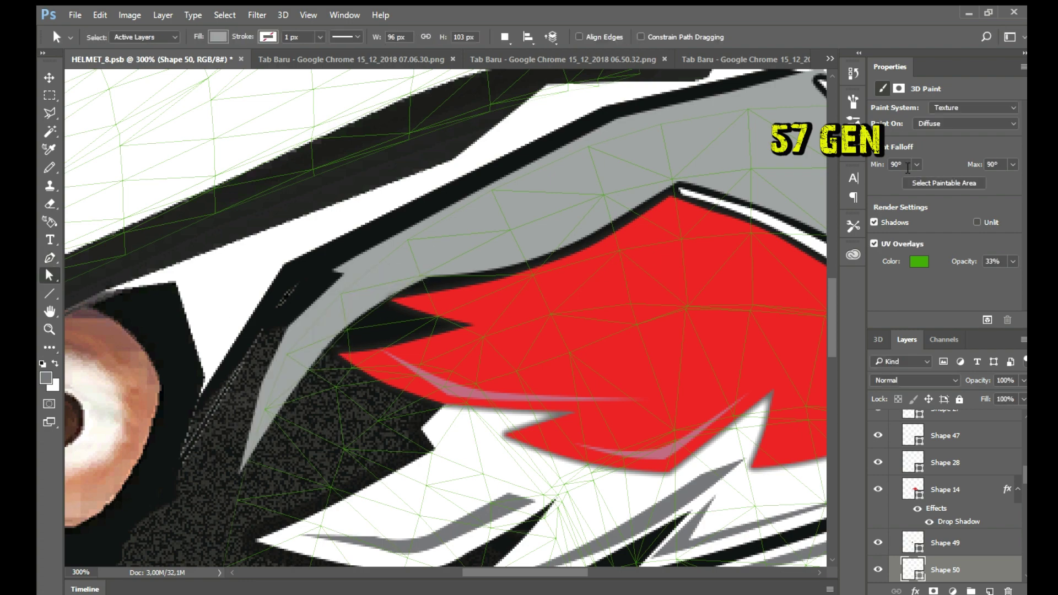
key(ctrl+minus)
key(ctrl+minus)
key(v)
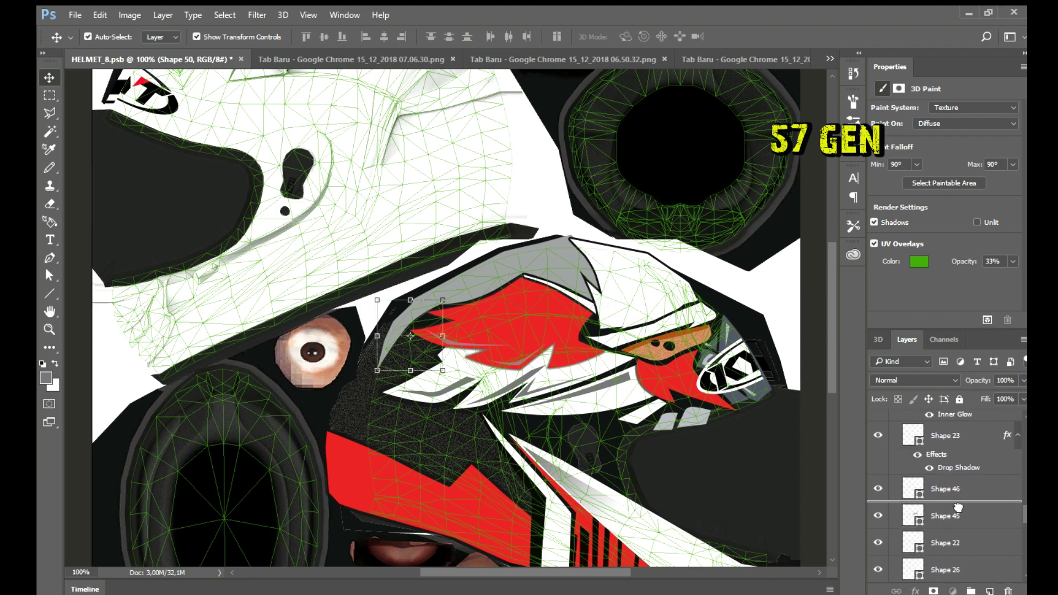
Step: Delete the original grey panel layer and select its copy, Shape 45
ctrl+click(101, 115)
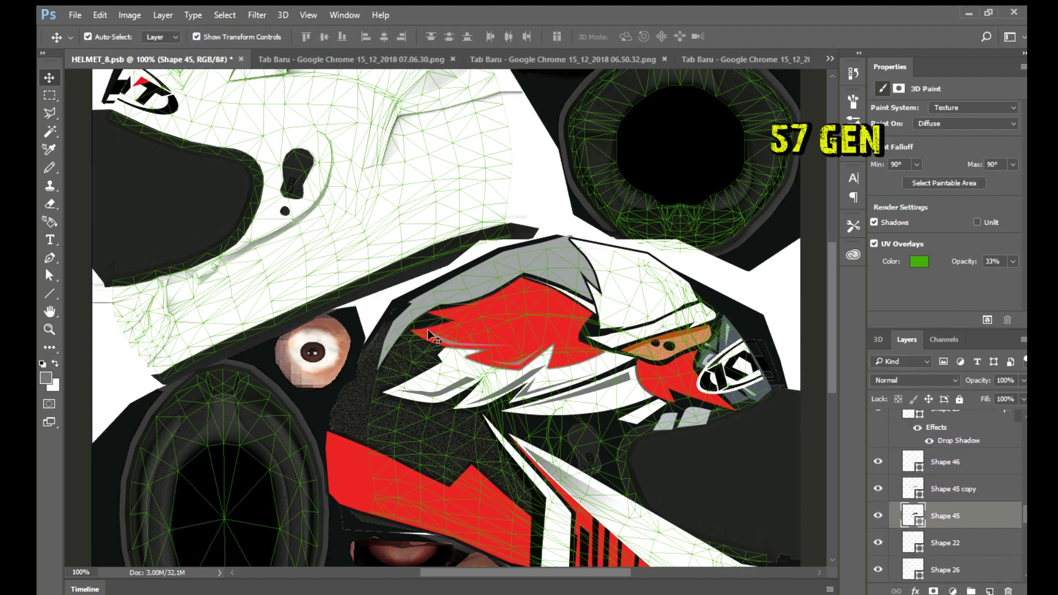
key(a)
key(ctrl+plus)
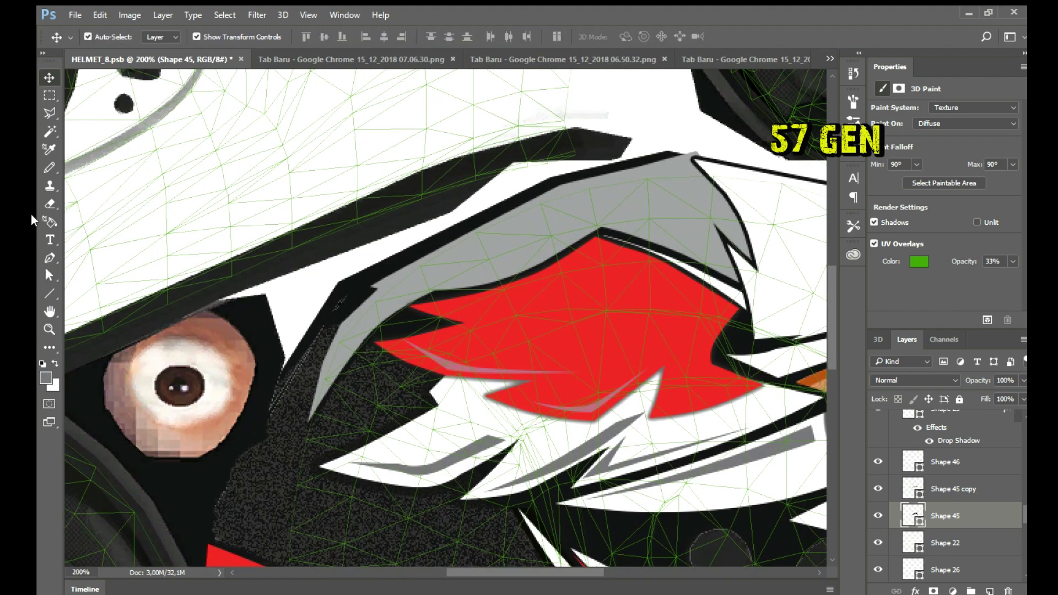
click(49, 77)
key(Delete)
key(ctrl+minus)
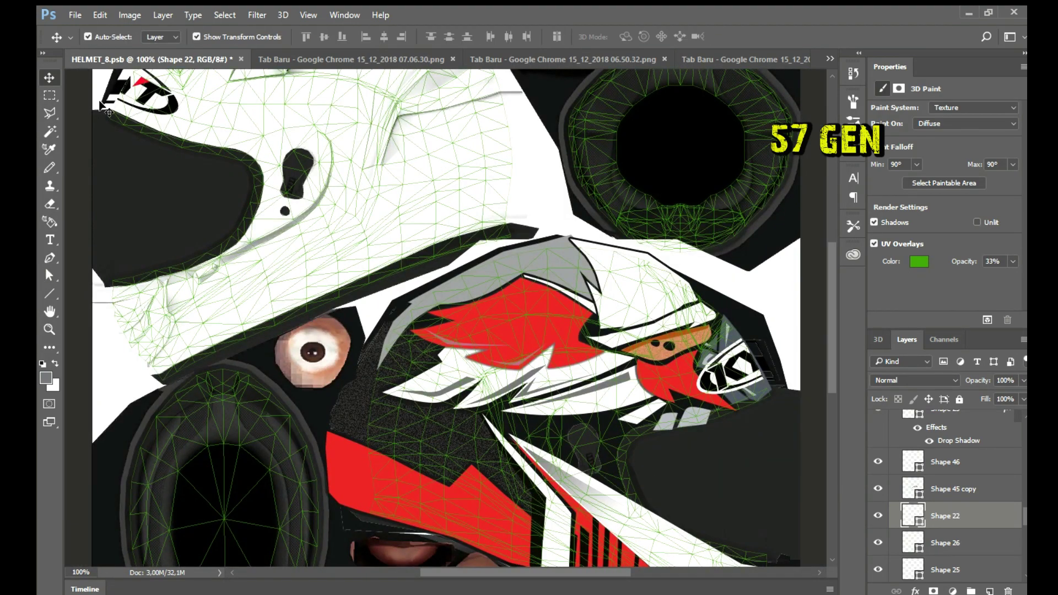
click(948, 489)
click(49, 275)
Step: Select the shapes around the visor and duplicate the Group 1 artwork with Ctrl+J
key(ctrl+plus)
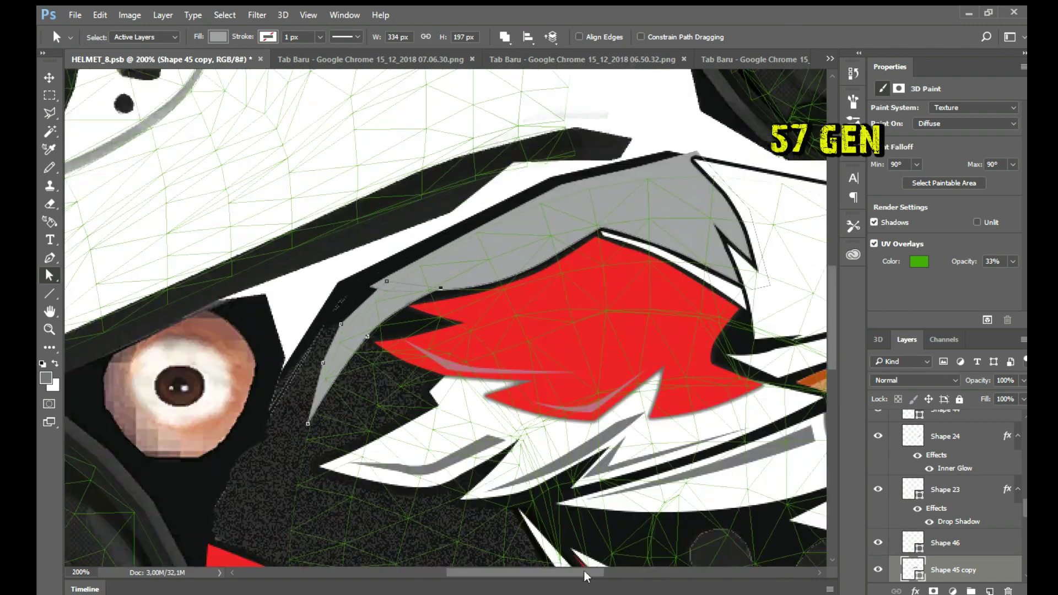
click(948, 489)
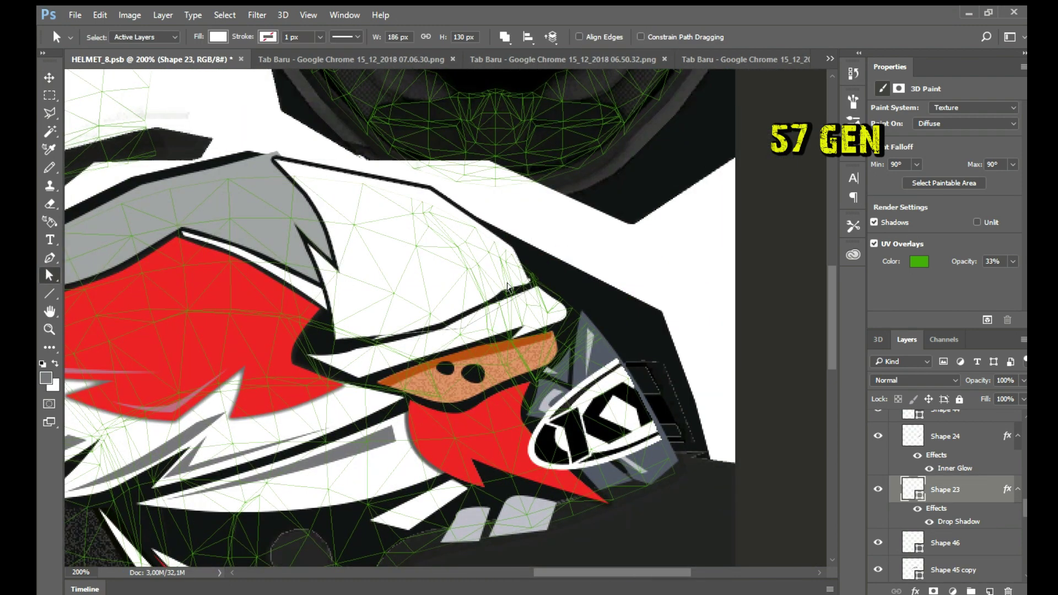
click(552, 273)
key(ctrl+g)
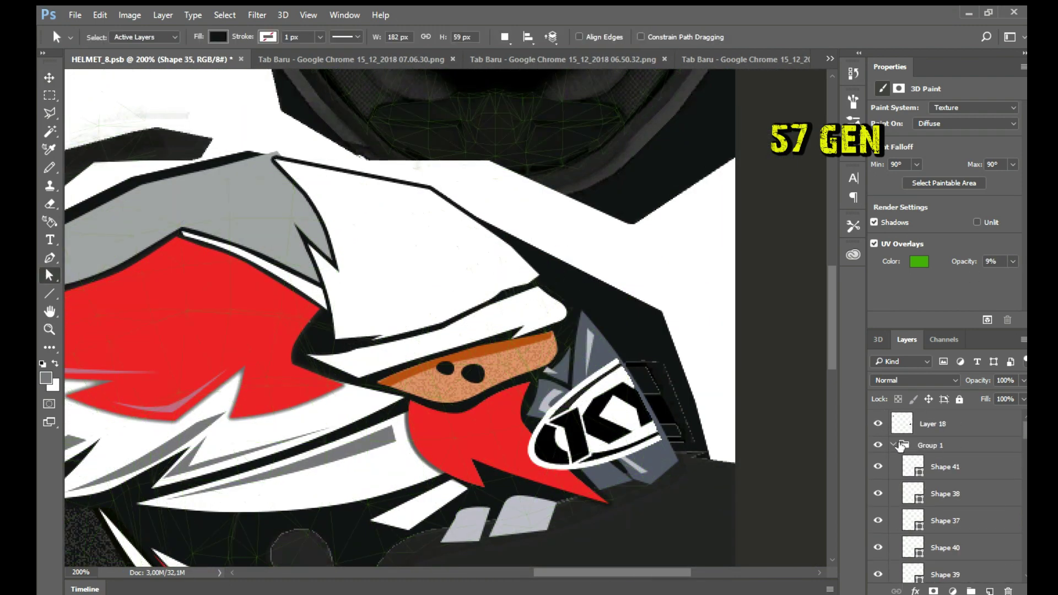
key(ctrl+j)
key(ctrl+0)
key(v)
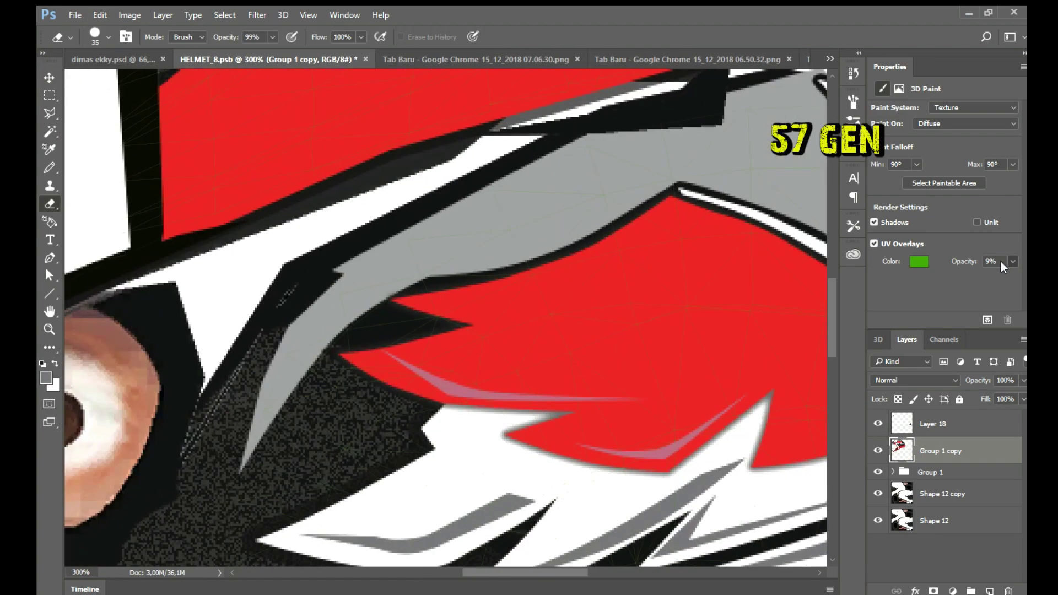
Step: Move and rotate the KYT logo onto the lower panel with the UV mesh overlay visible
text(3)
key(Return)
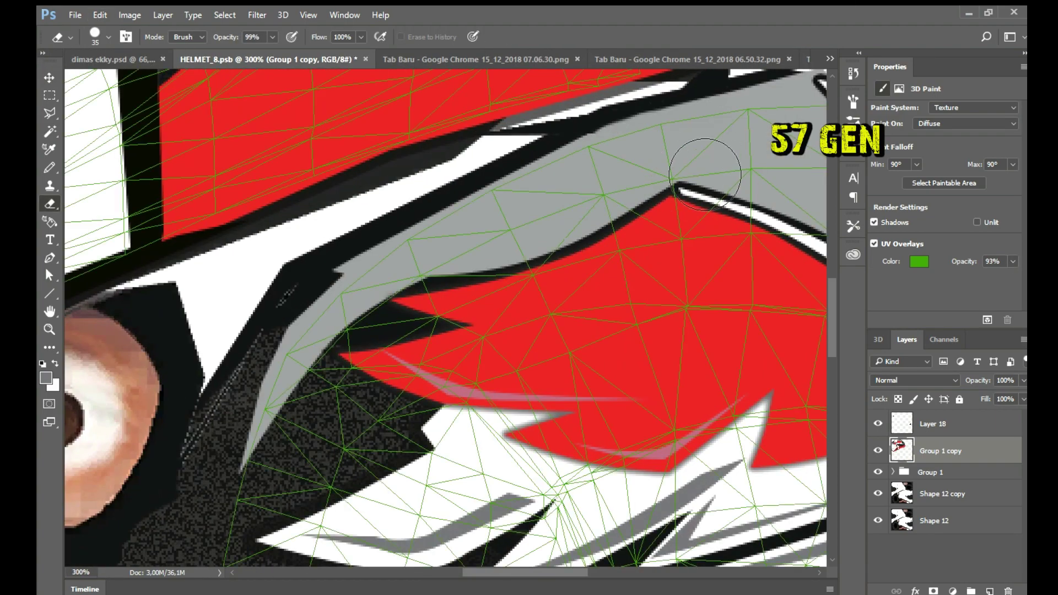
scroll(697, 154, down, 1)
scroll(654, 319, up, 3)
click(926, 495)
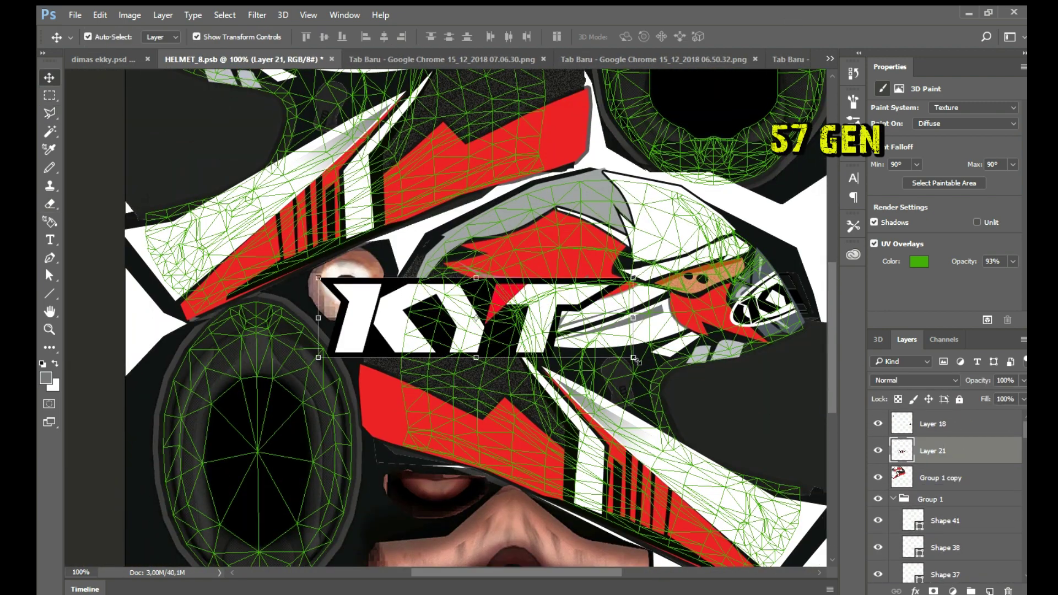
mouse_move(635, 359)
mouse_down()
mouse_move(711, 468)
mouse_move(700, 516)
mouse_up()
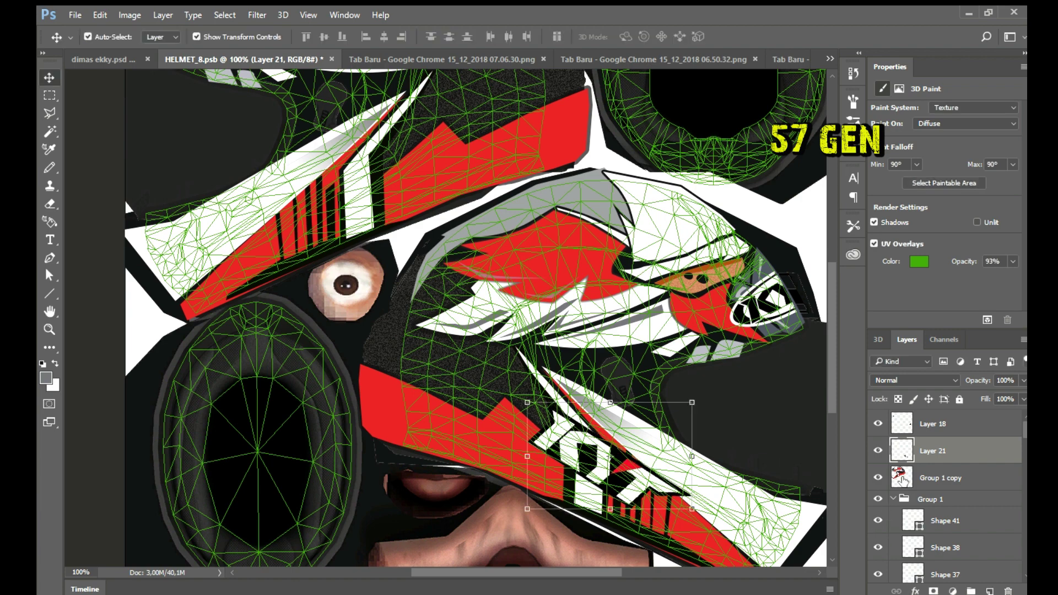
scroll(937, 485, down, 3)
click(878, 503)
click(937, 530)
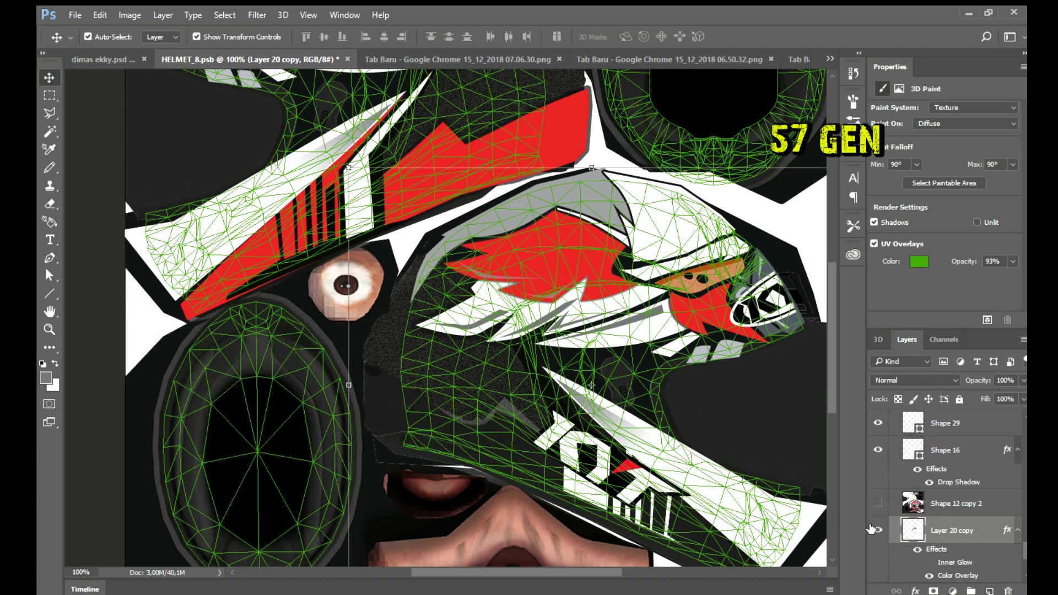
key(ctrl+alt+z)
key(ctrl+alt+z)
key(ctrl+alt+z)
key(ctrl+alt+z)
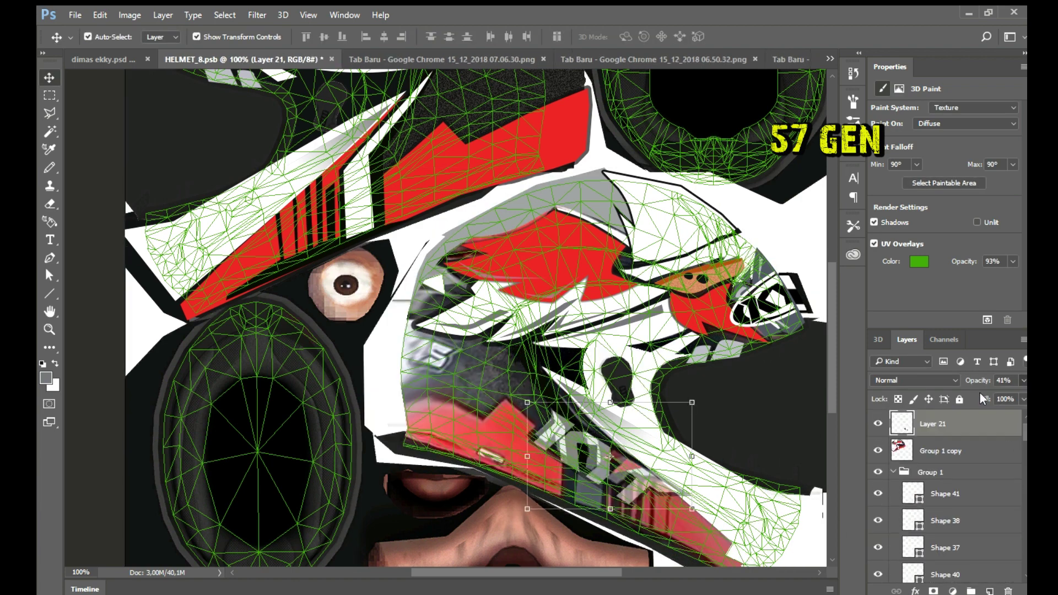
Step: Shrink the KYT logo to about 85%, checking it at reduced opacity
key(2)
key(7)
key(ctrl+t)
drag(693, 509, 670, 489)
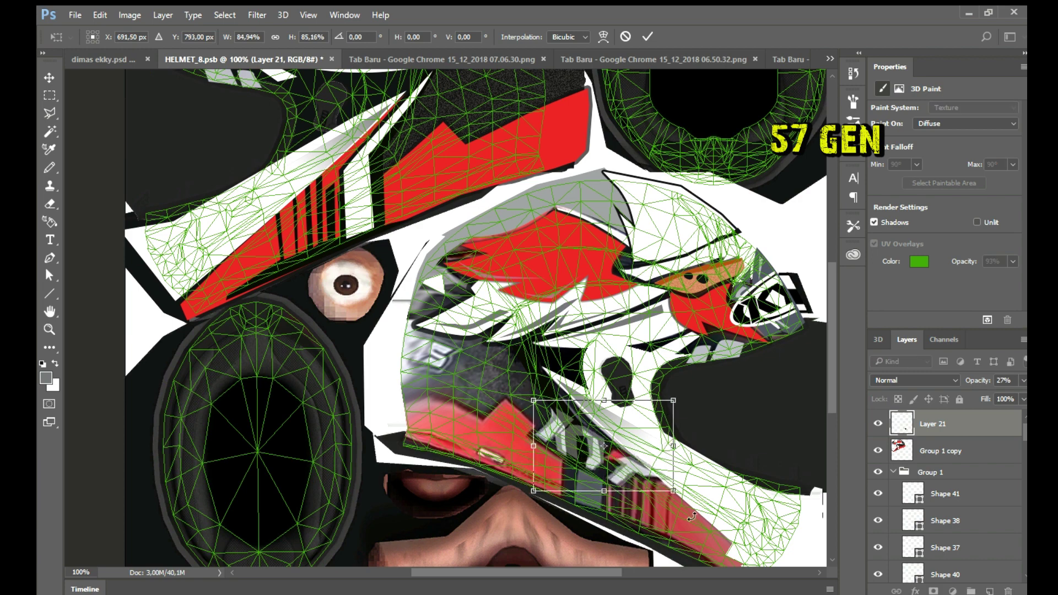
key(Return)
key(0)
scroll(910, 496, down, 3)
click(882, 531)
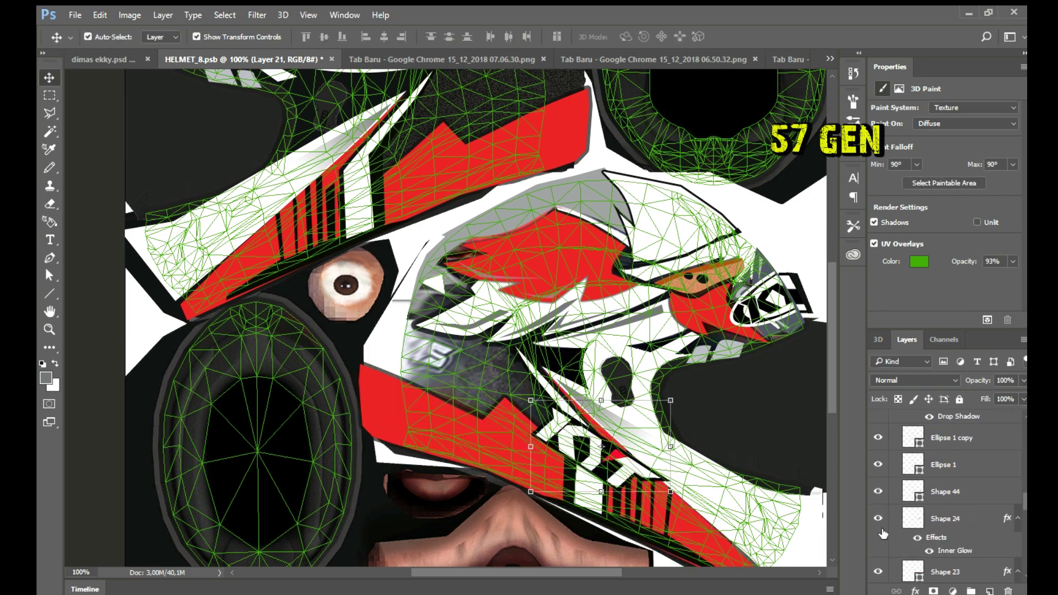
key(ctrl+alt+z)
key(ctrl+alt+z)
key(ctrl+alt+z)
key(ctrl+alt+z)
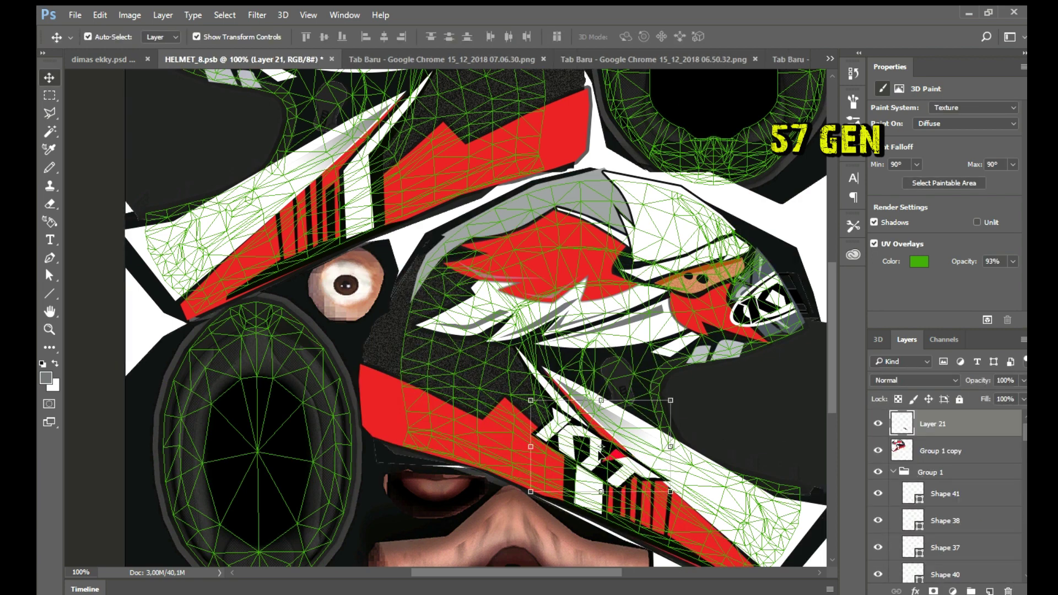
Step: Duplicate the KYT logo and rotate the copy onto the upper helmet panel
key(ctrl+j)
drag(600, 447, 345, 196)
key(ctrl+t)
drag(339, 253, 404, 219)
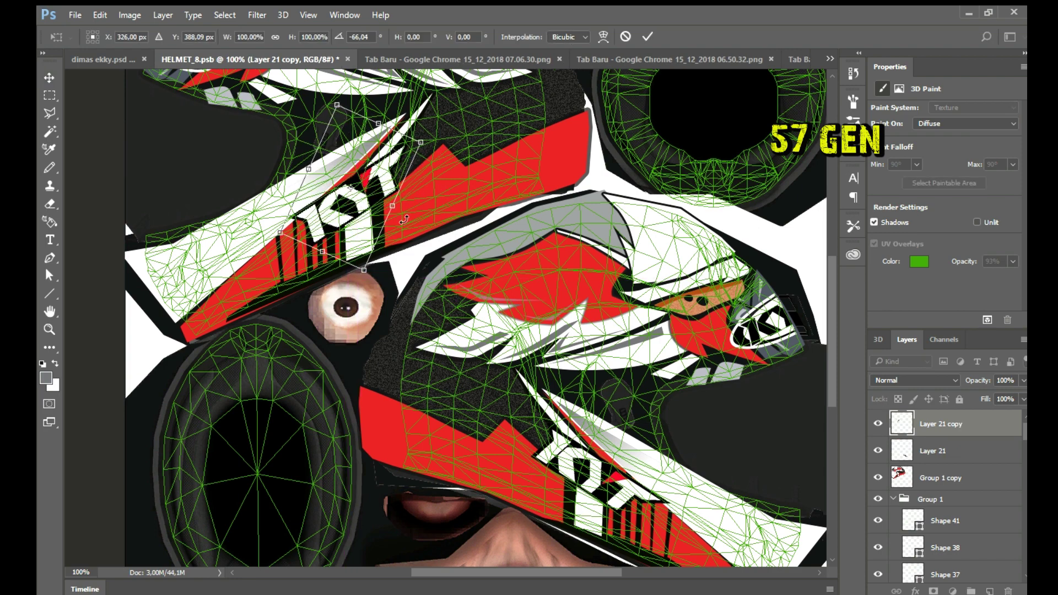
key(Return)
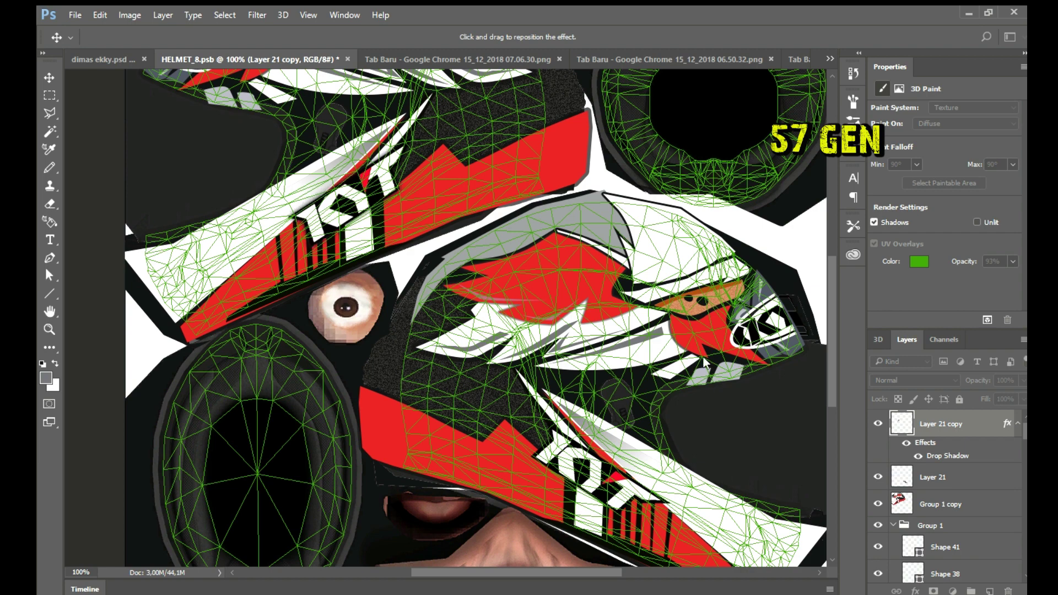
Step: Apply the same drop shadow to the original KYT logo layer
double_click(937, 477)
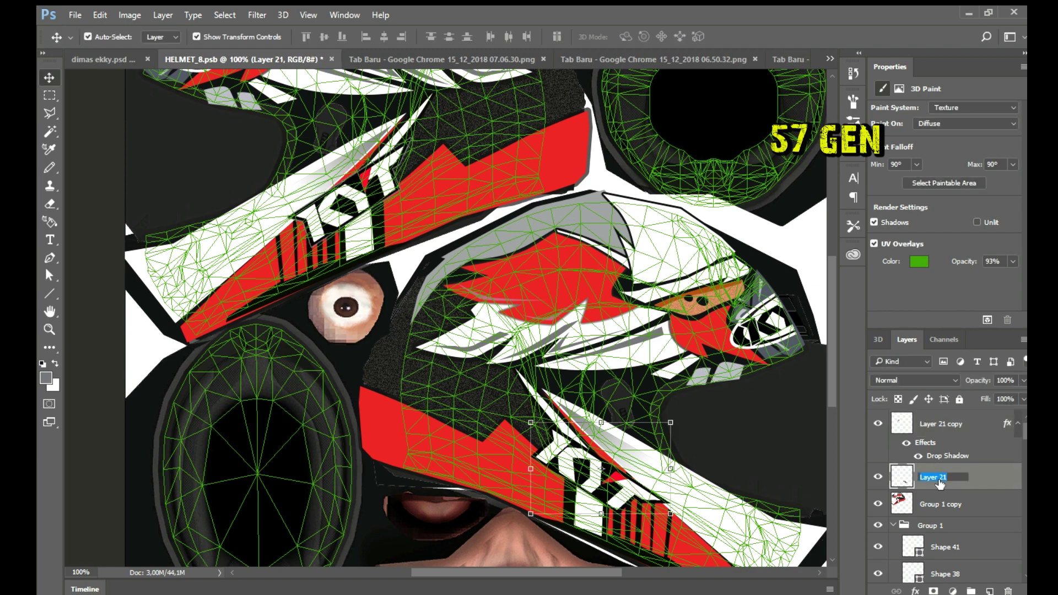
key(Return)
scroll(667, 317, up, 3)
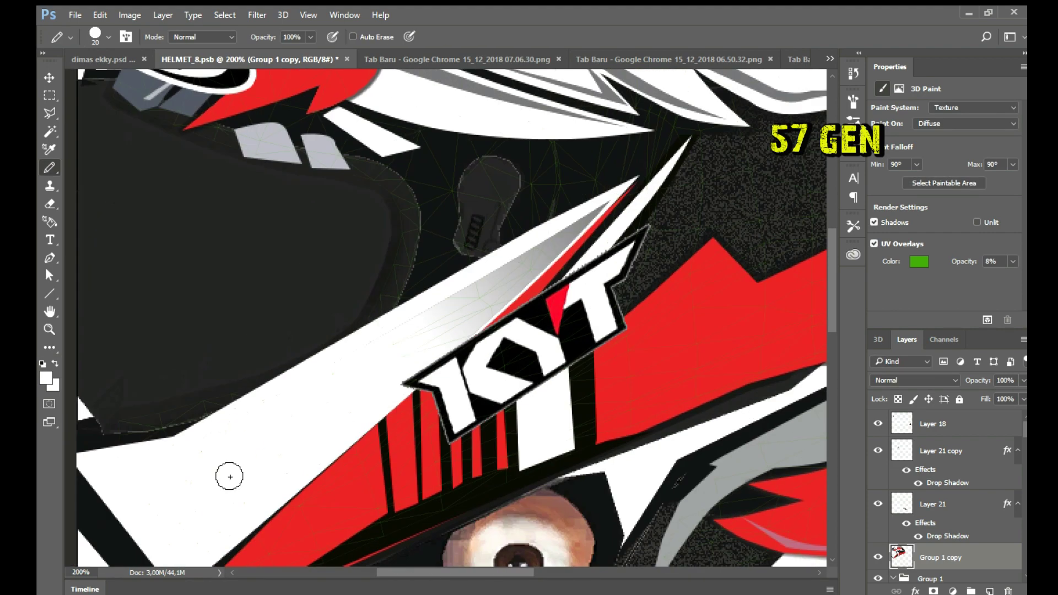
key(bracketleft)
key(bracketleft)
key(bracketleft)
scroll(378, 339, right, 5)
scroll(561, 434, down, 5)
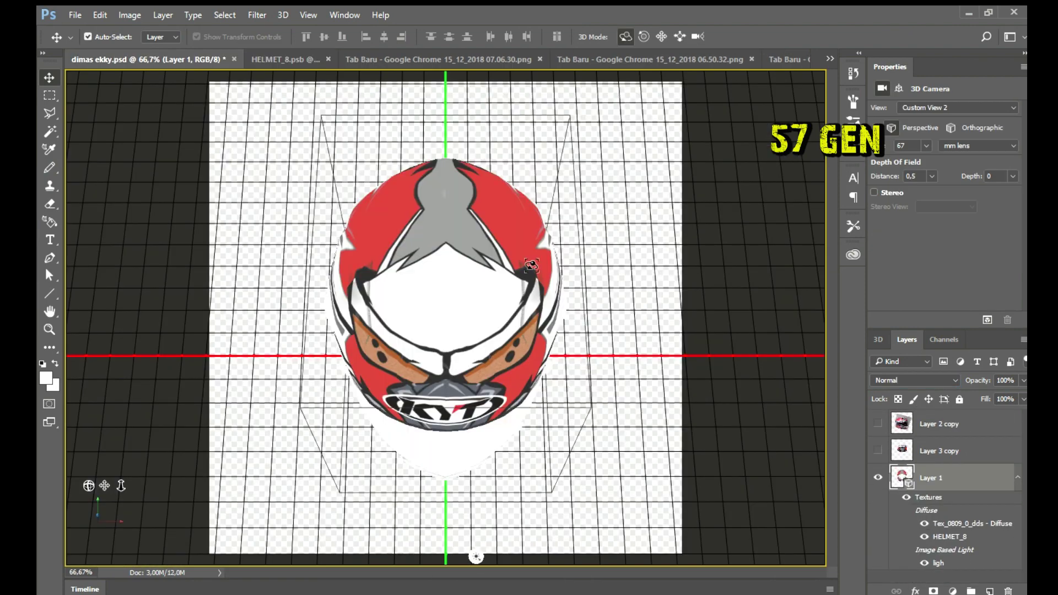
Step: Draw a red-filled rectangle on the top of the 3D helmet
drag(409, 279, 485, 333)
key(v)
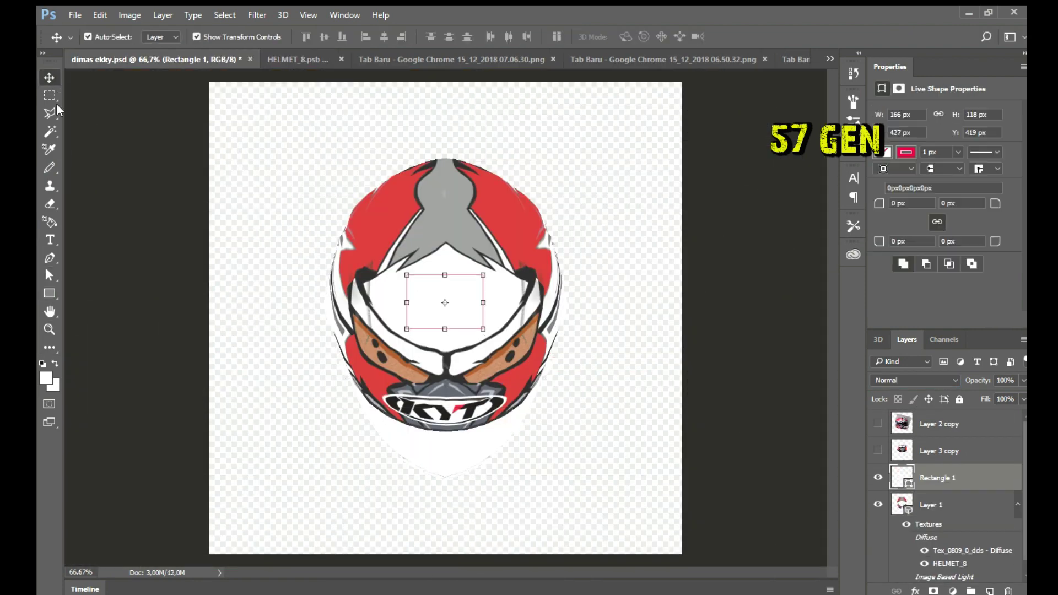
key(ctrl+1)
key(u)
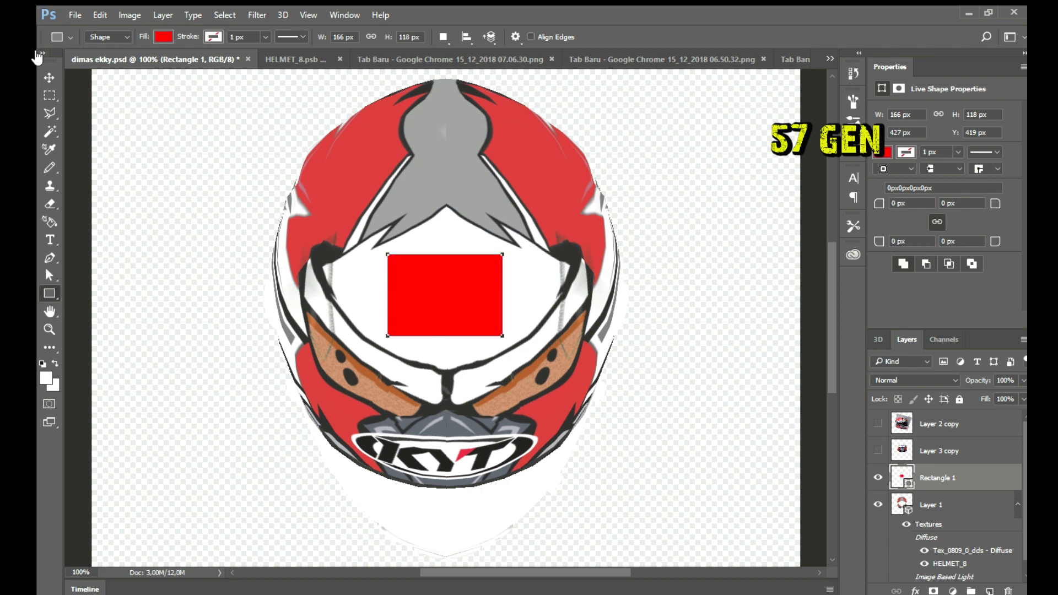
key(ctrl+j)
Step: Add a white copy squashed into the lower half and merge both flag halves
key(v)
key(alt+BackSpace)
key(ctrl+t)
drag(445, 254, 445, 295)
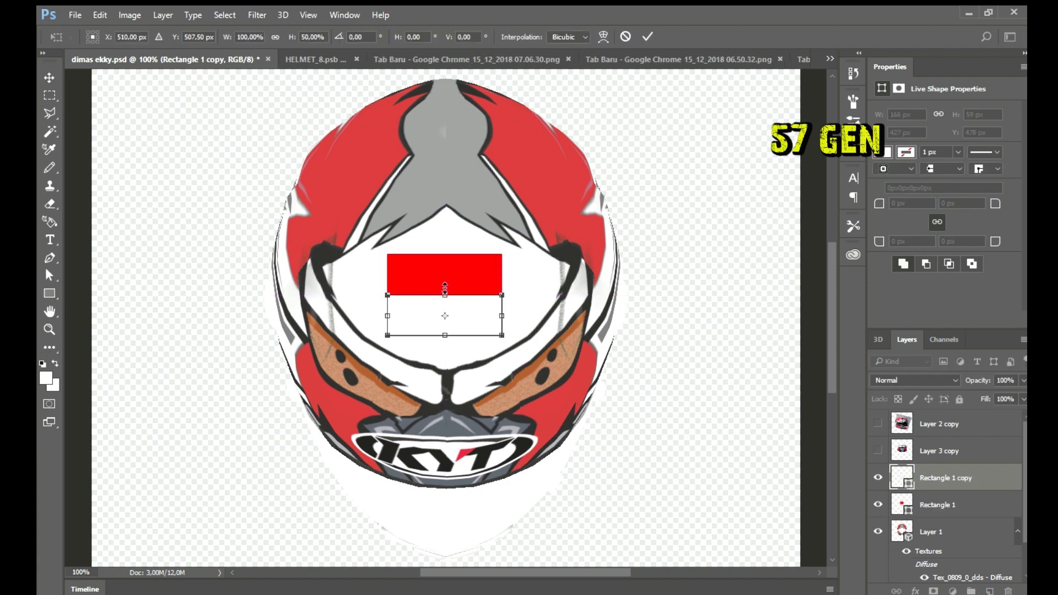
key(Return)
key(ctrl+e)
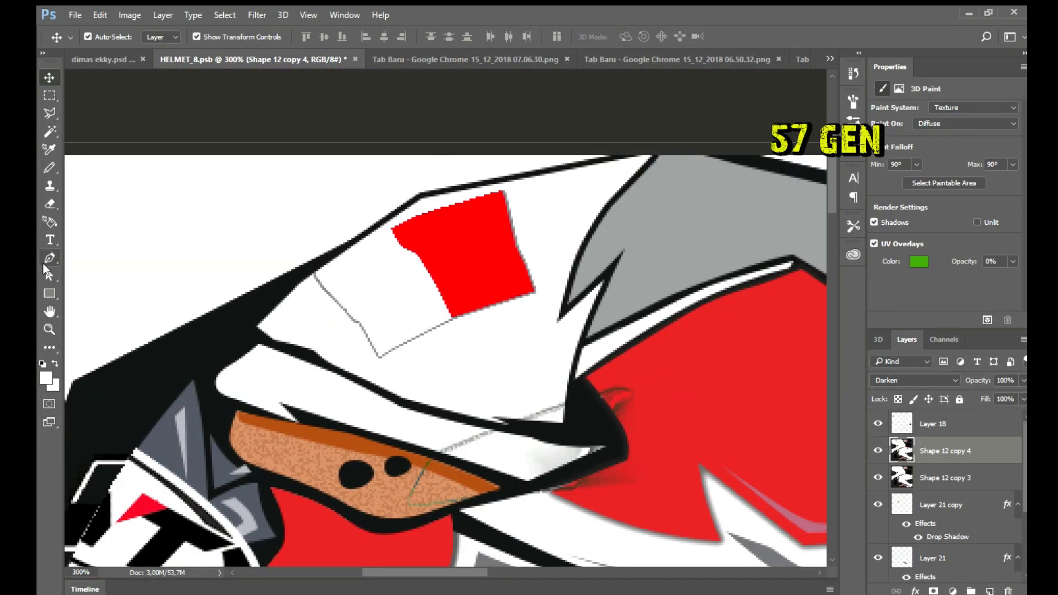
Step: Draw a flag outline shape around the red patch with a 2 px stroke
click(49, 258)
key(ctrl+plus)
click(274, 257)
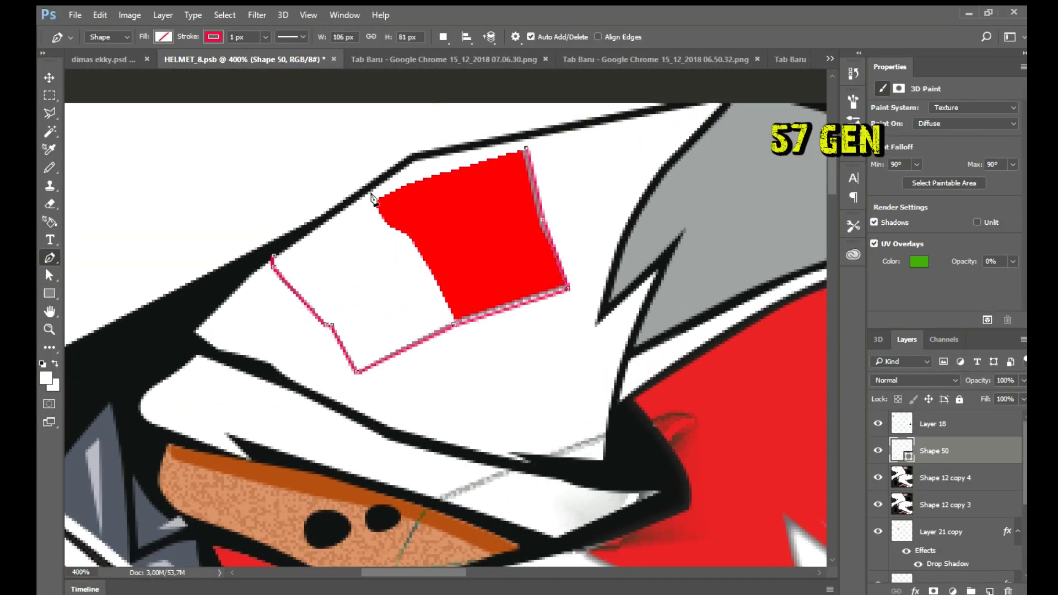
click(237, 37)
text(2)
key(Return)
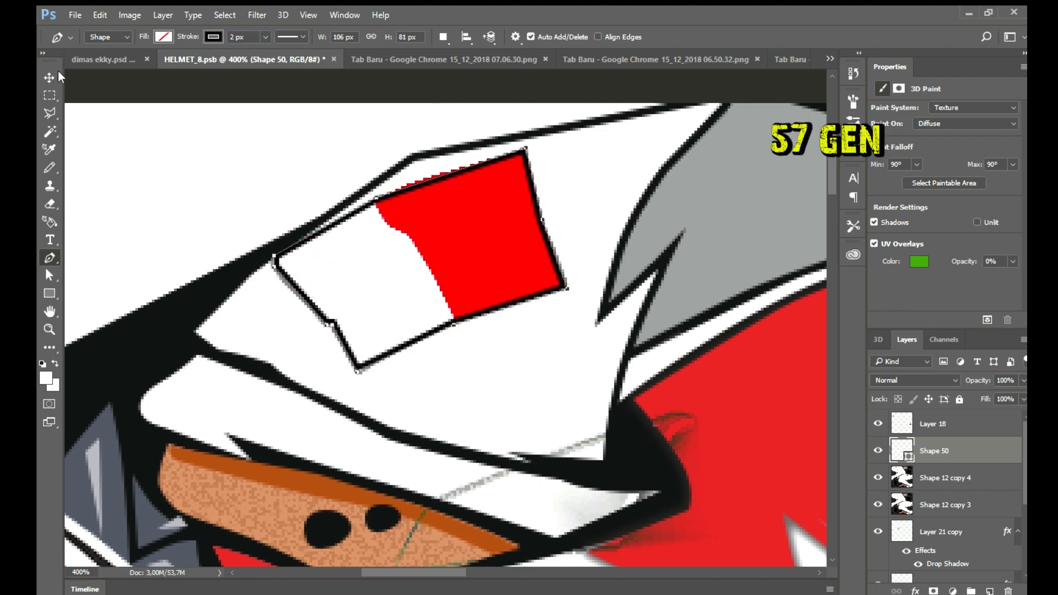
key(a)
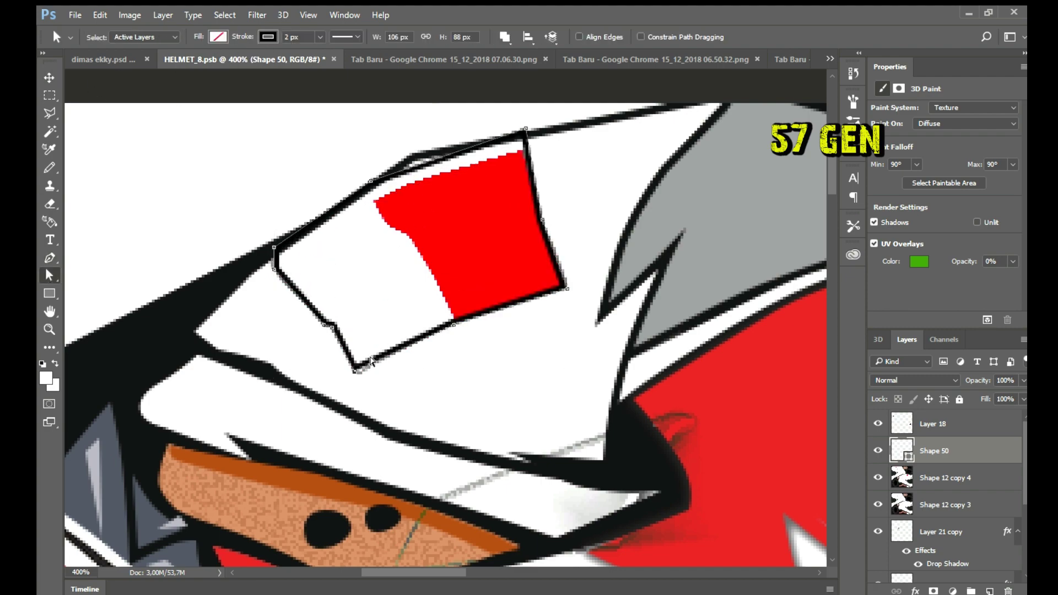
Step: Copy the flag outline onto the other helmet half's red patch
key(ctrl+minus)
key(ctrl+minus)
key(ctrl+minus)
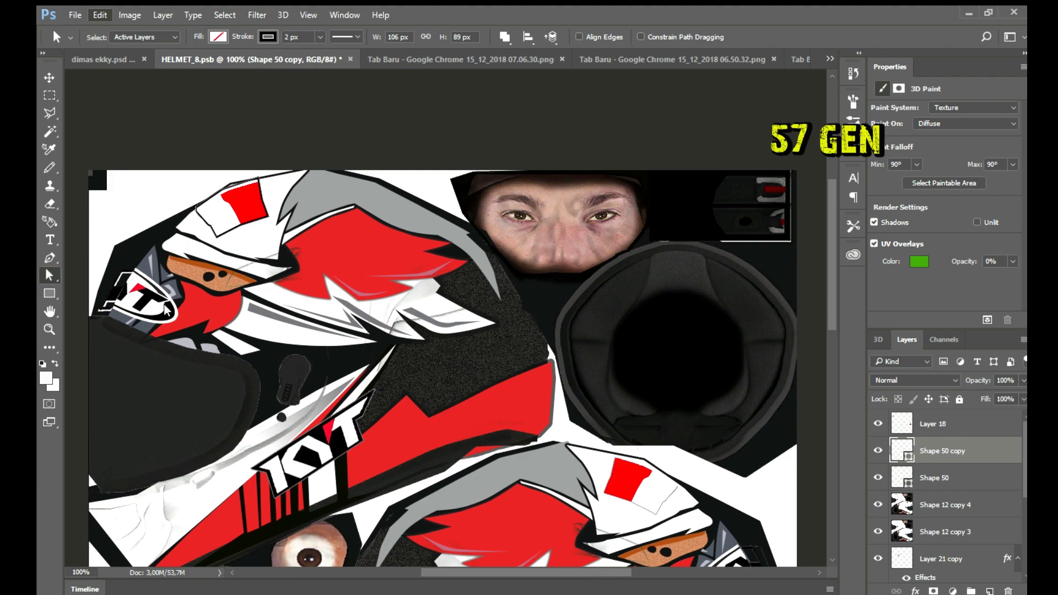
key(v)
drag(242, 209, 631, 474)
scroll(753, 311, down, 3)
Step: Remove stray artwork with the Polygonal Lasso, then return to the 3D helmet document
click(943, 505)
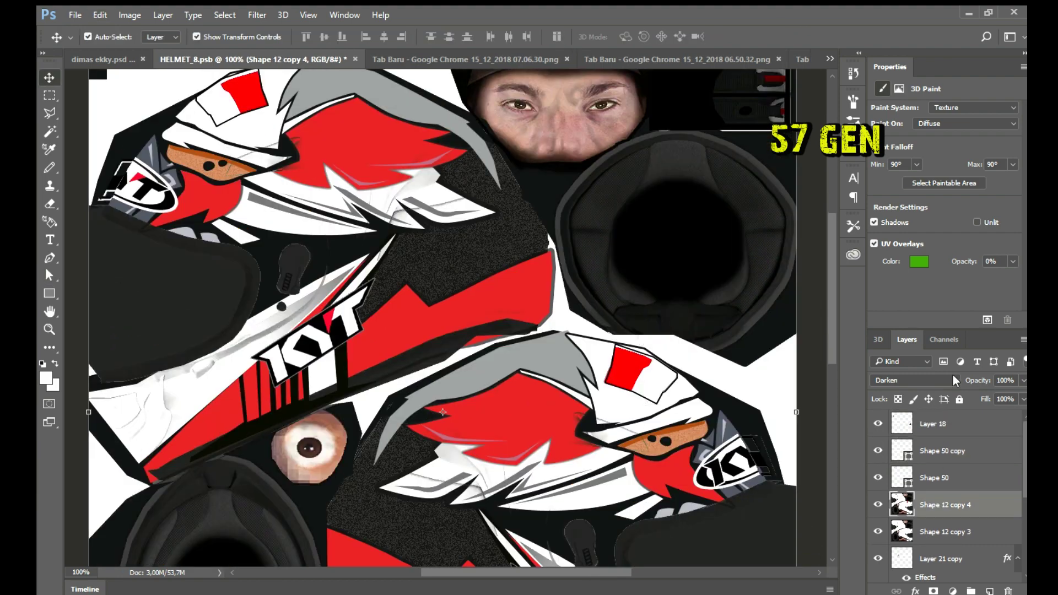
key(e)
key(l)
scroll(180, 90, up, 1)
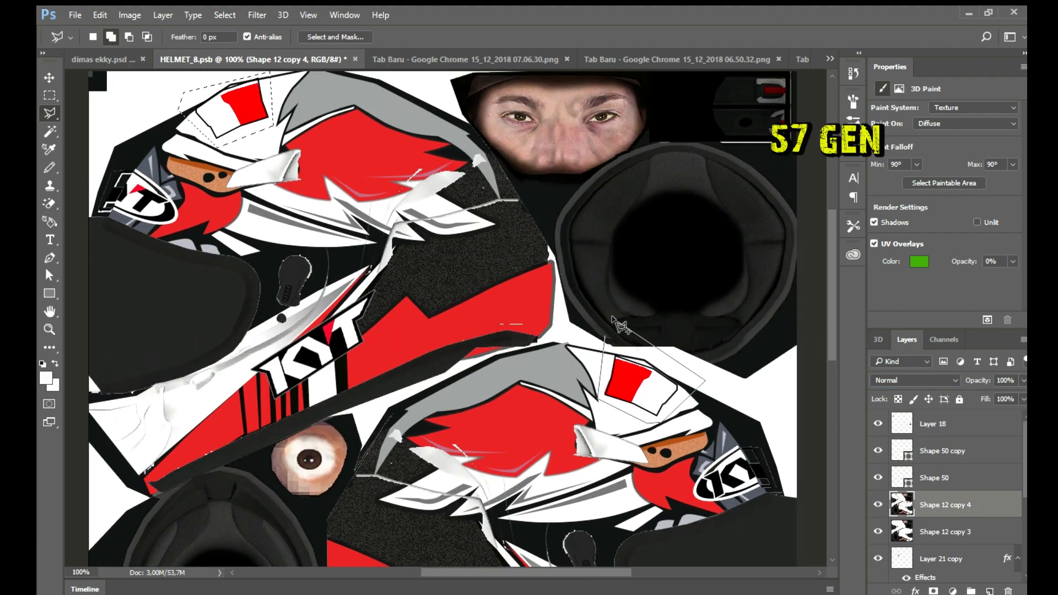
click(919, 531)
key(ctrl+minus)
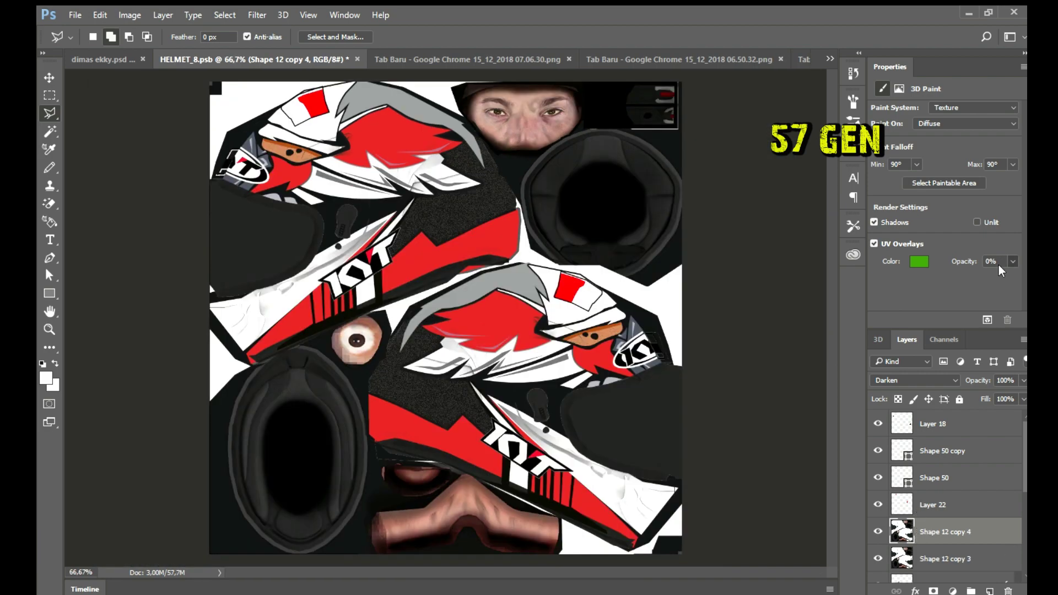
key(ctrl+Tab)
key(ctrl+shift+Tab)
key(ctrl+shift+Tab)
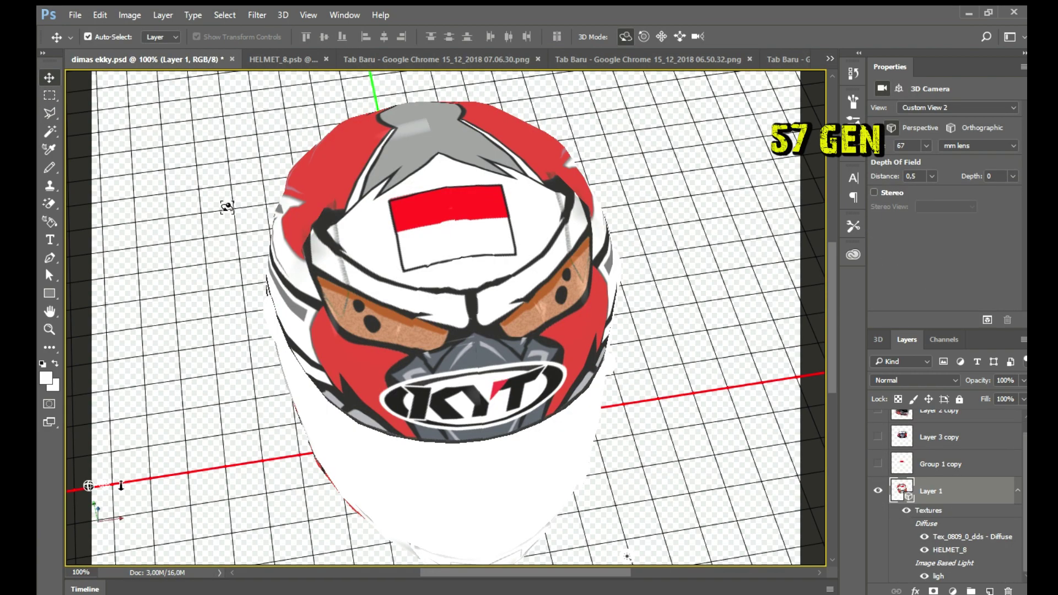
Step: Paste the DIMGAS logo onto the helmet back, size it and merge it in
key(ctrl+v)
key(ctrl+t)
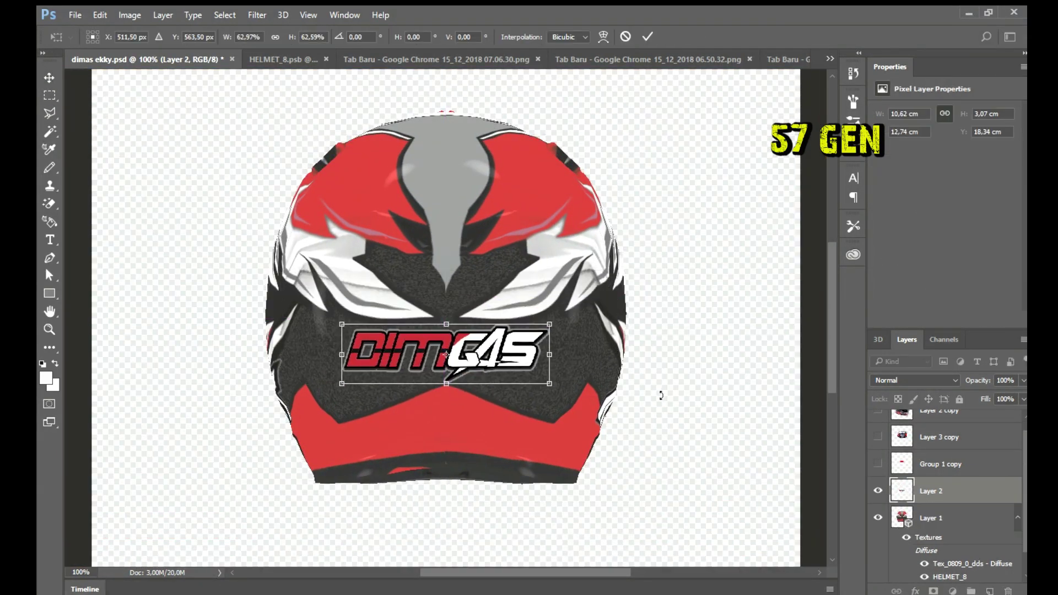
key(Return)
key(ctrl+e)
Step: In the texture file, zoom in on the GAS logo piece with the Magic Eraser ready
key(ctrl+Tab)
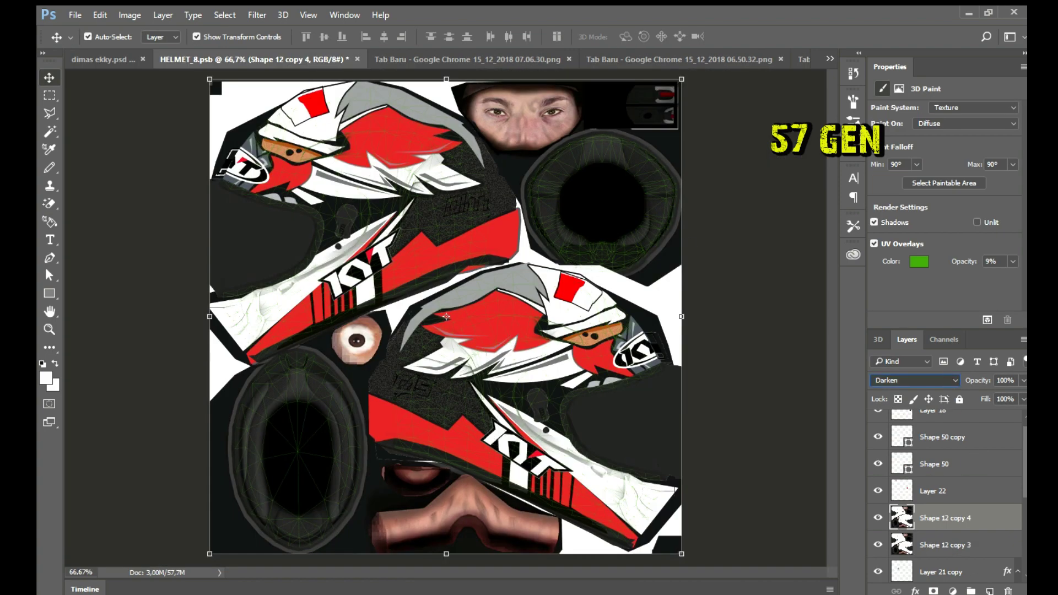
key(l)
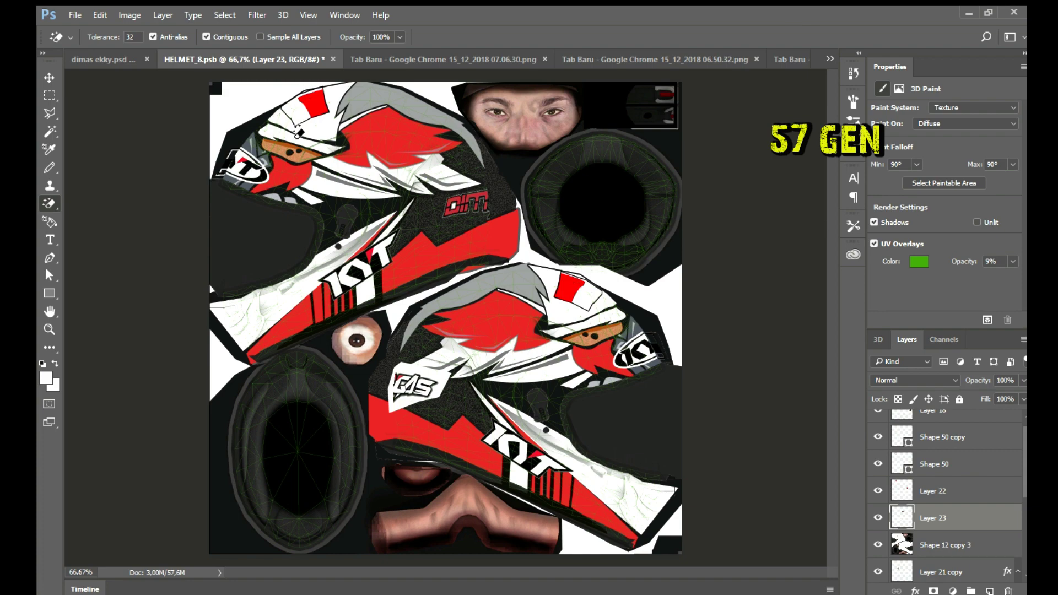
key(l)
scroll(445, 386, up, 3)
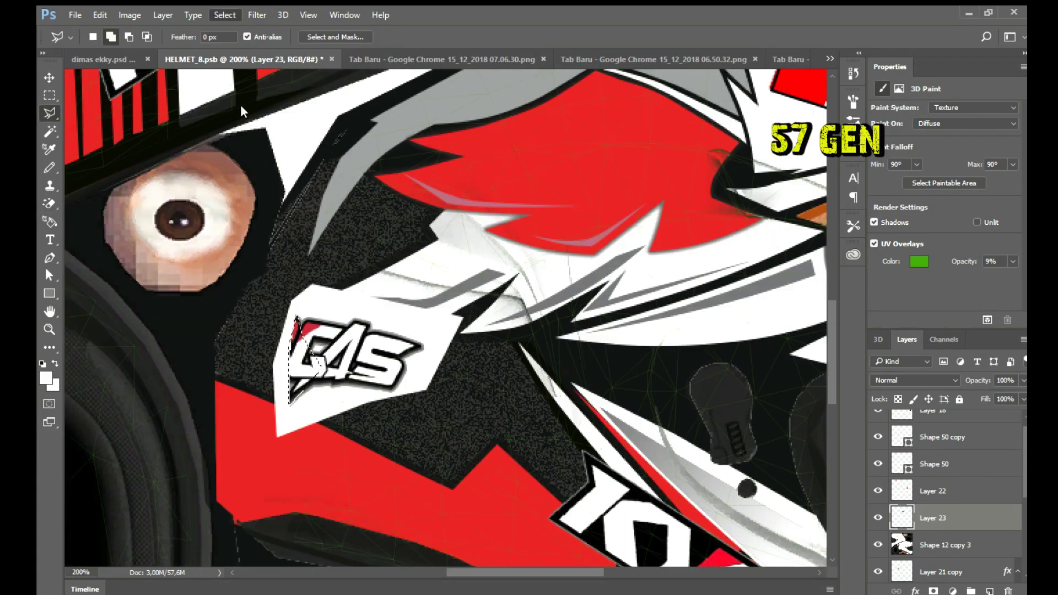
key(ctrl+plus)
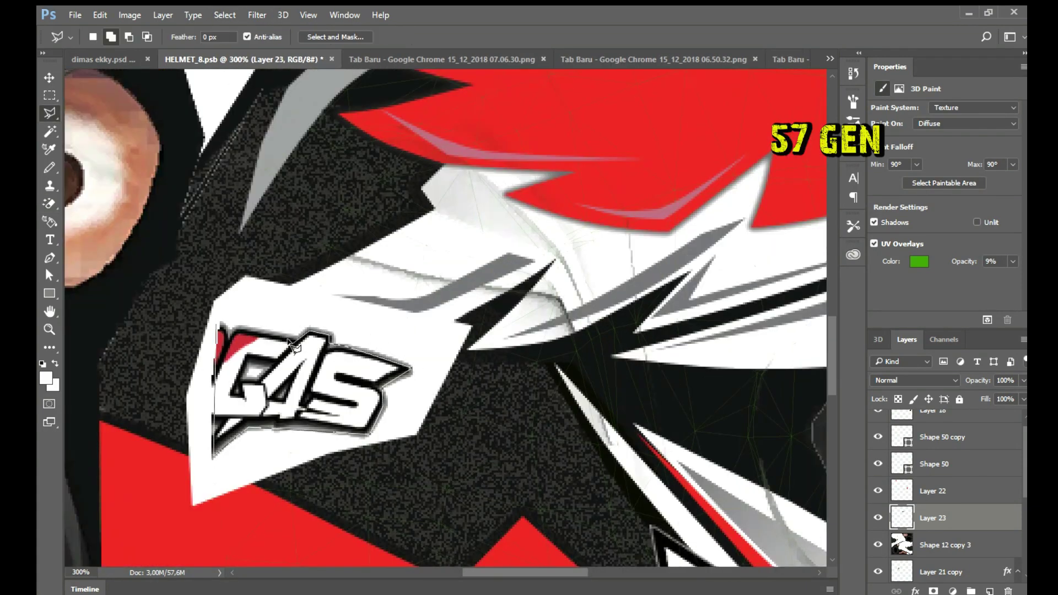
click(49, 203)
scroll(491, 336, up, 5)
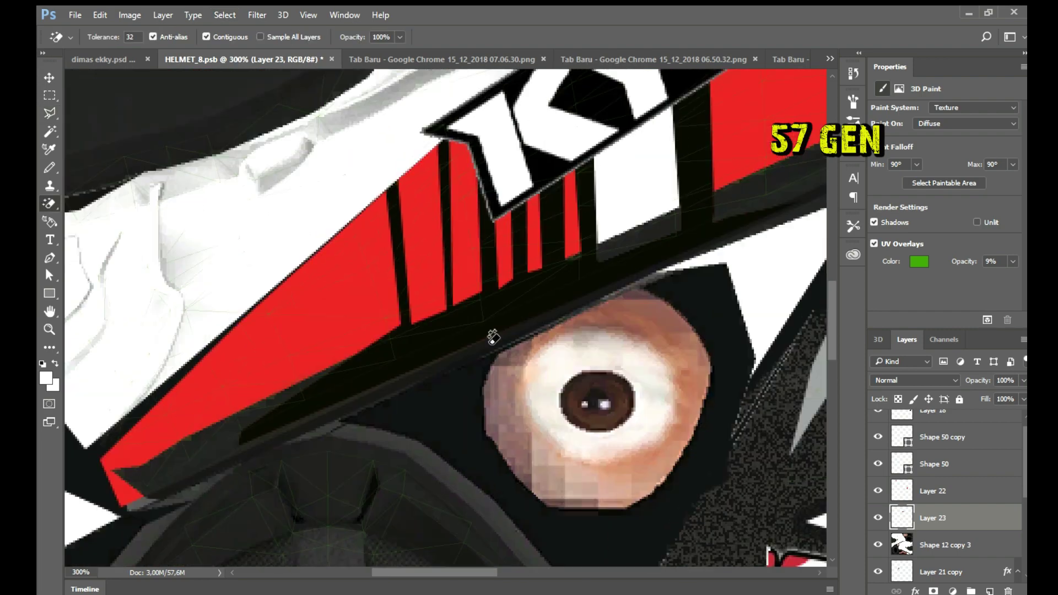
scroll(407, 220, up, 5)
key(ctrl+0)
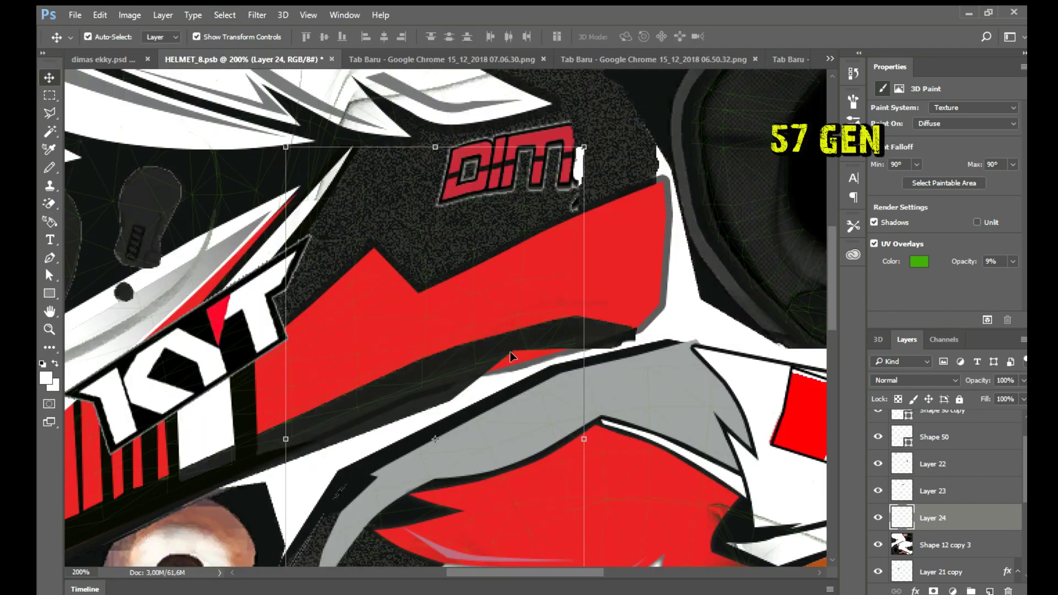
Step: Tidy the Shape 12 copy 3, Shape 14 and Group 1 copy logo pieces
scroll(511, 356, down, 2)
click(942, 570)
key(ctrl+0)
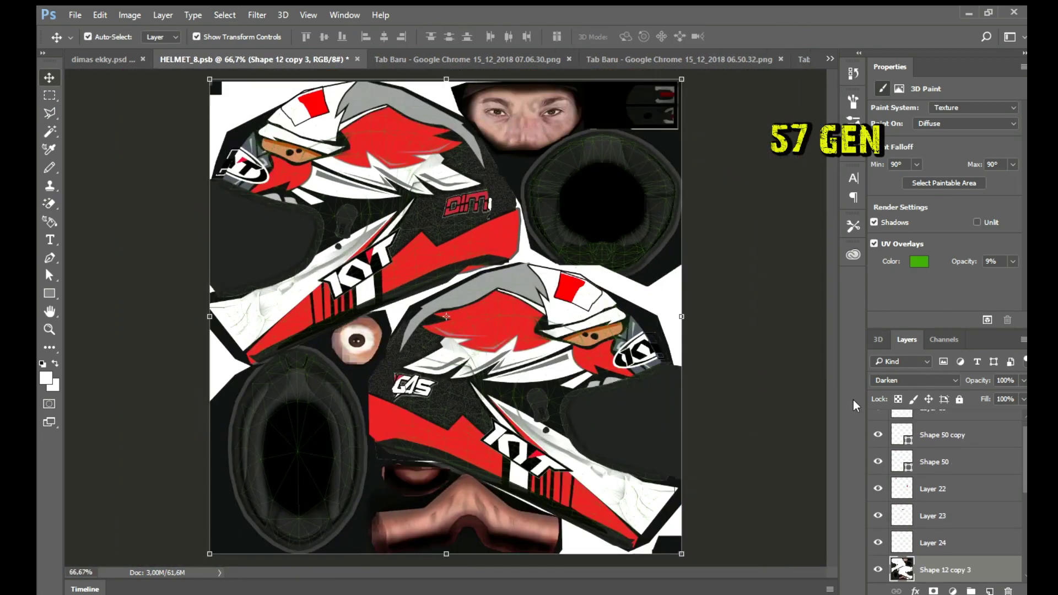
scroll(938, 496, down, 3)
click(924, 487)
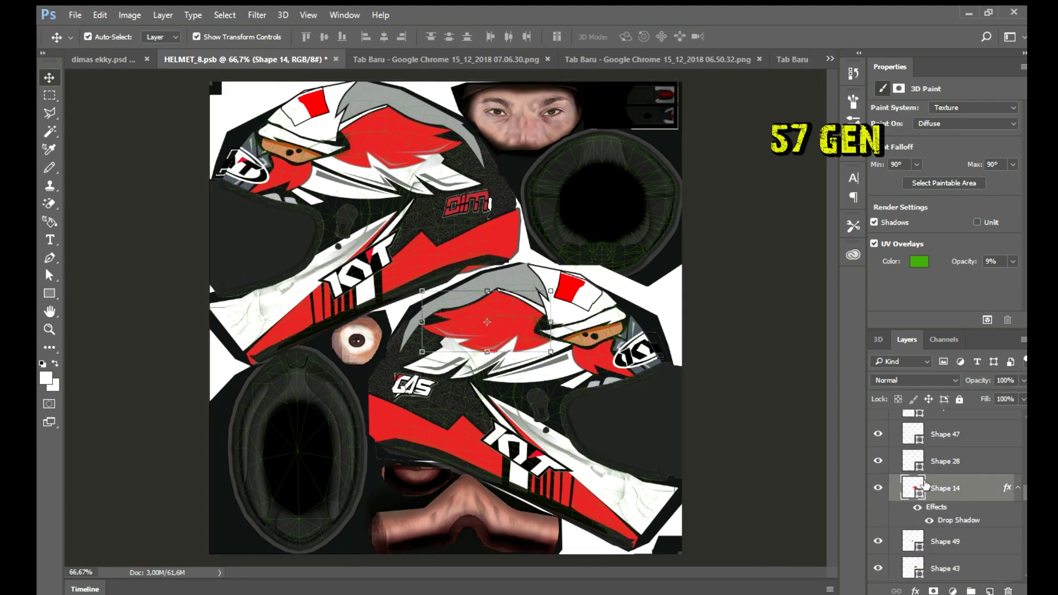
click(386, 308)
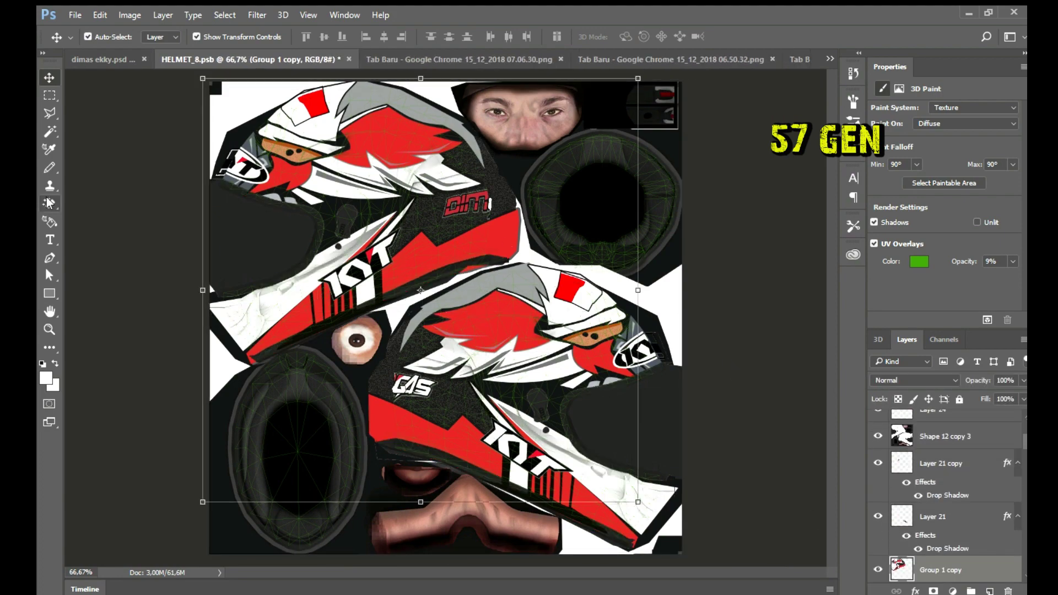
key(ctrl+plus)
key(ctrl+plus)
click(942, 436)
key(b)
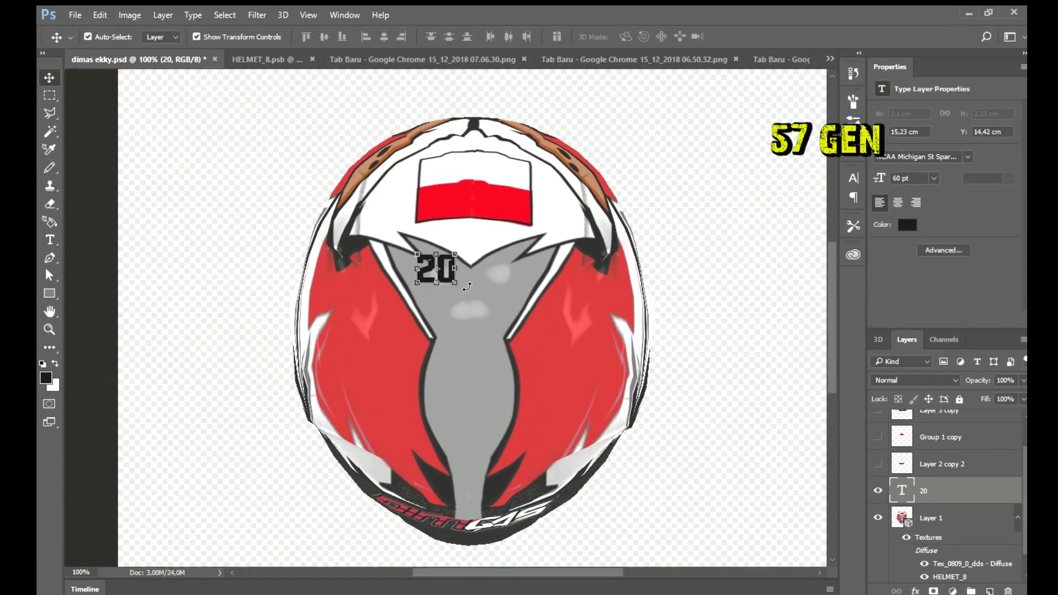
Step: Widen the 20 number and rotate a first copy of it
mouse_move(467, 286)
mouse_down()
mouse_move(485, 284)
mouse_move(466, 333)
mouse_move(499, 289)
mouse_move(494, 270)
mouse_up()
key(Return)
click(466, 331)
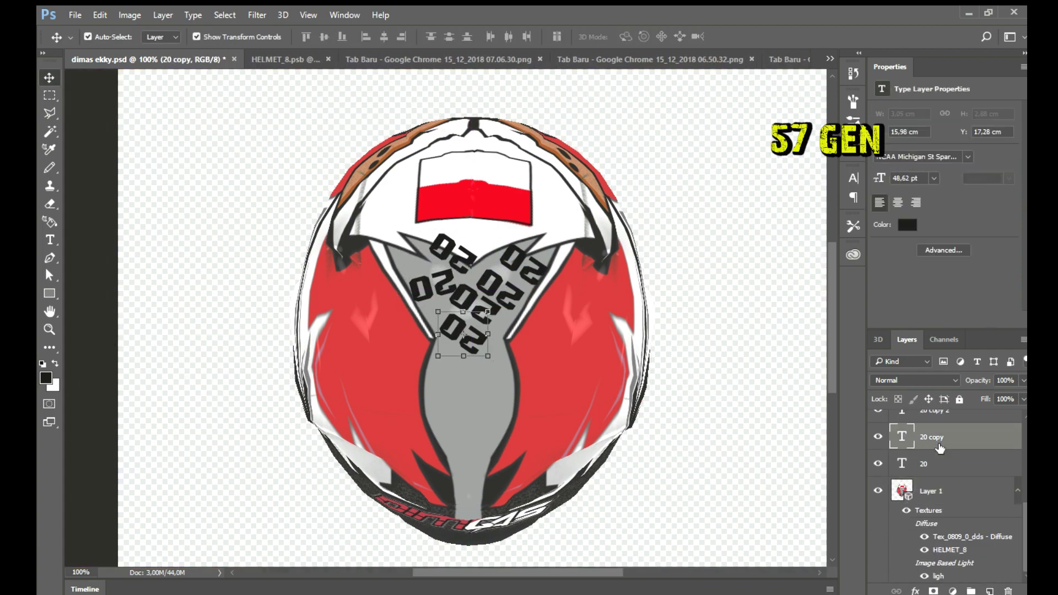
key(ctrl+t)
key(Return)
Step: Move another 20 copy up and left along the grey band
mouse_move(532, 380)
mouse_down()
mouse_move(504, 356)
mouse_move(463, 392)
mouse_move(483, 408)
mouse_move(436, 320)
mouse_up()
key(ctrl+t)
key(Return)
key(ctrl+t)
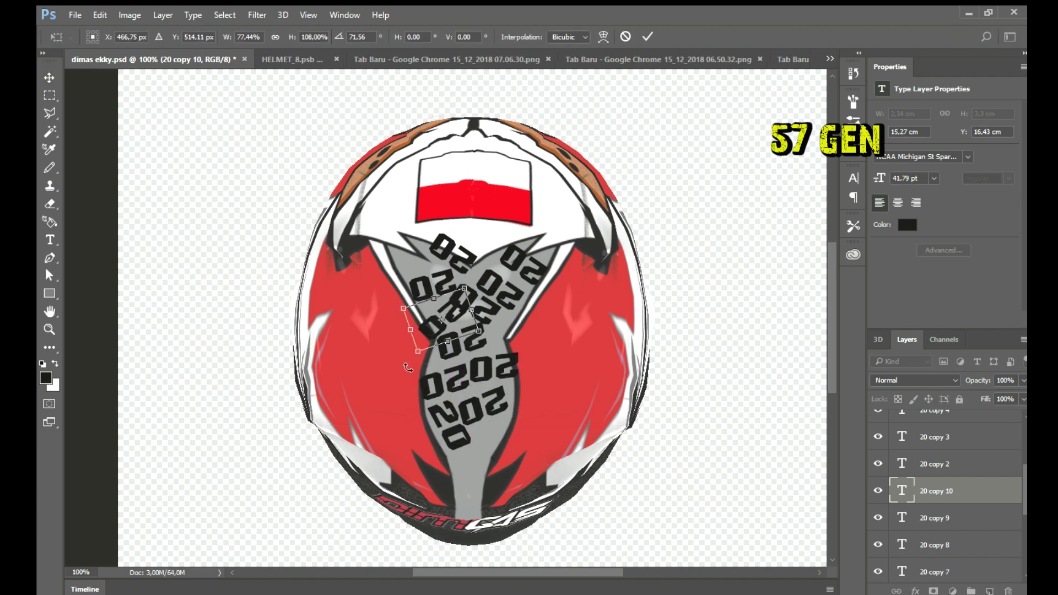
key(Return)
Step: Rotate the bottom 20 to follow the band and merge all 20 layers
drag(535, 364, 504, 310)
key(ctrl+t)
drag(498, 441, 524, 425)
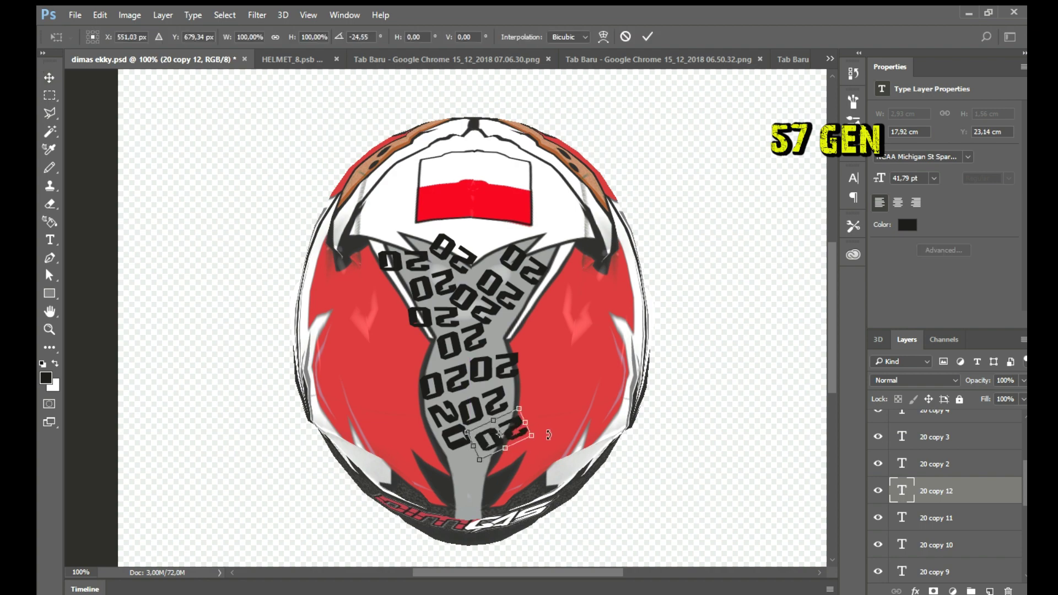
key(Return)
key(ctrl+g)
key(ctrl+e)
Step: In the texture file, select the grey 2020 band by colour and copy it to a new layer
click(282, 59)
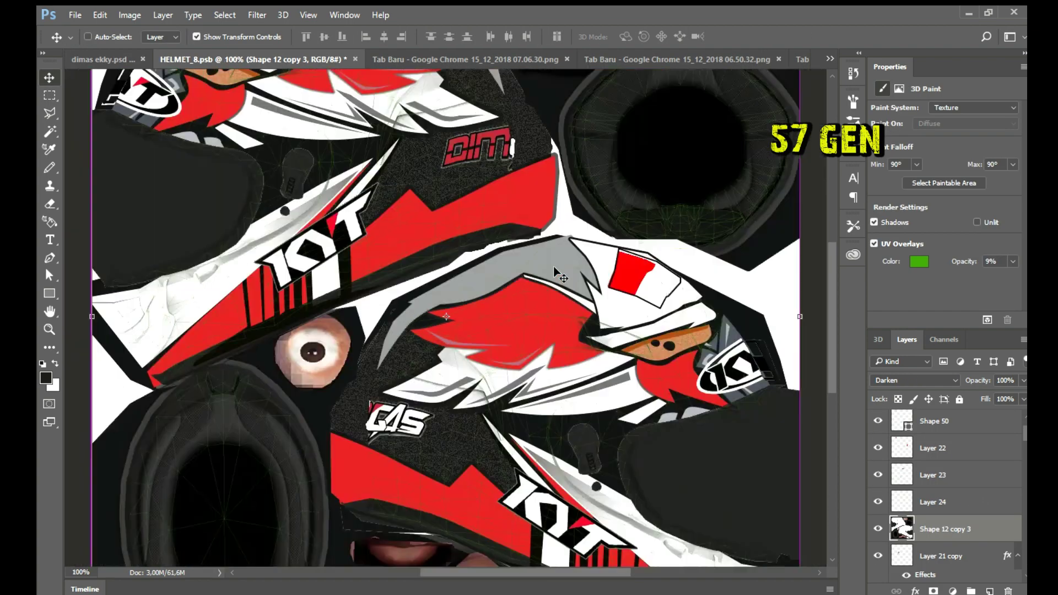
click(149, 59)
click(283, 59)
key(w)
click(309, 91)
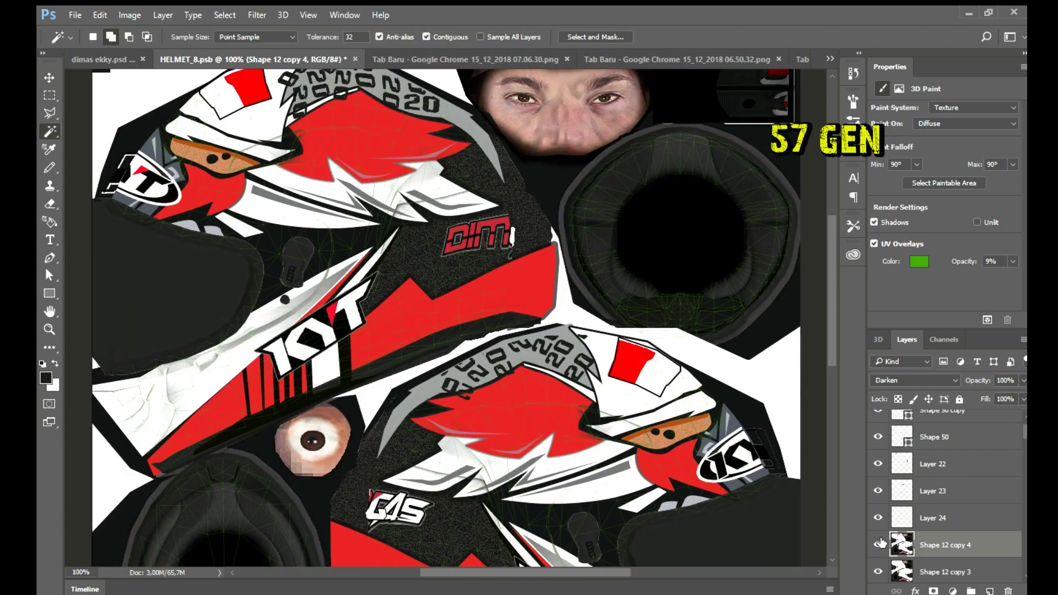
scroll(905, 533, down, 3)
key(ctrl+j)
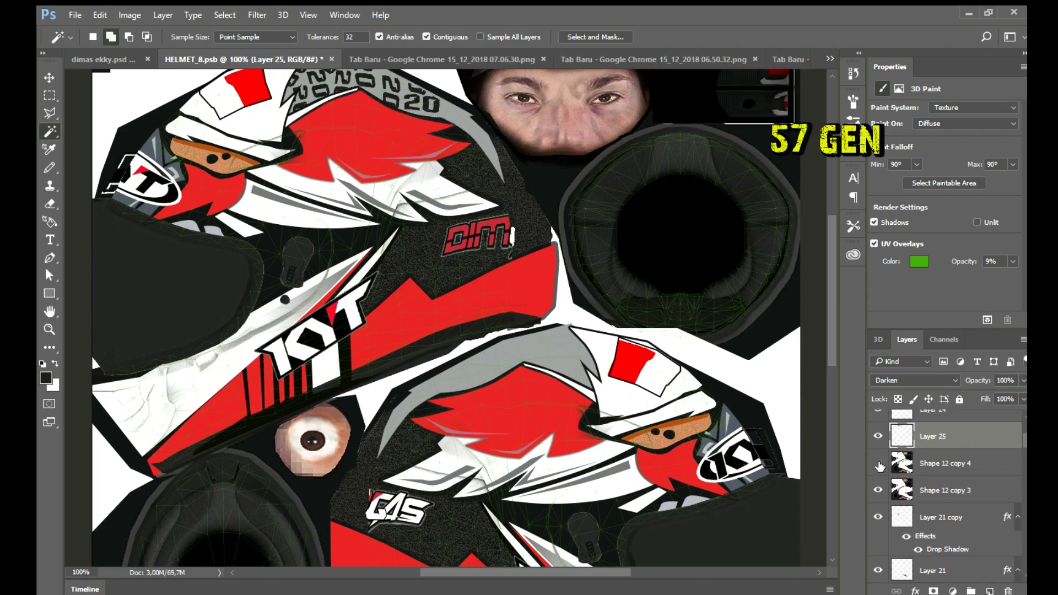
key(ctrl+d)
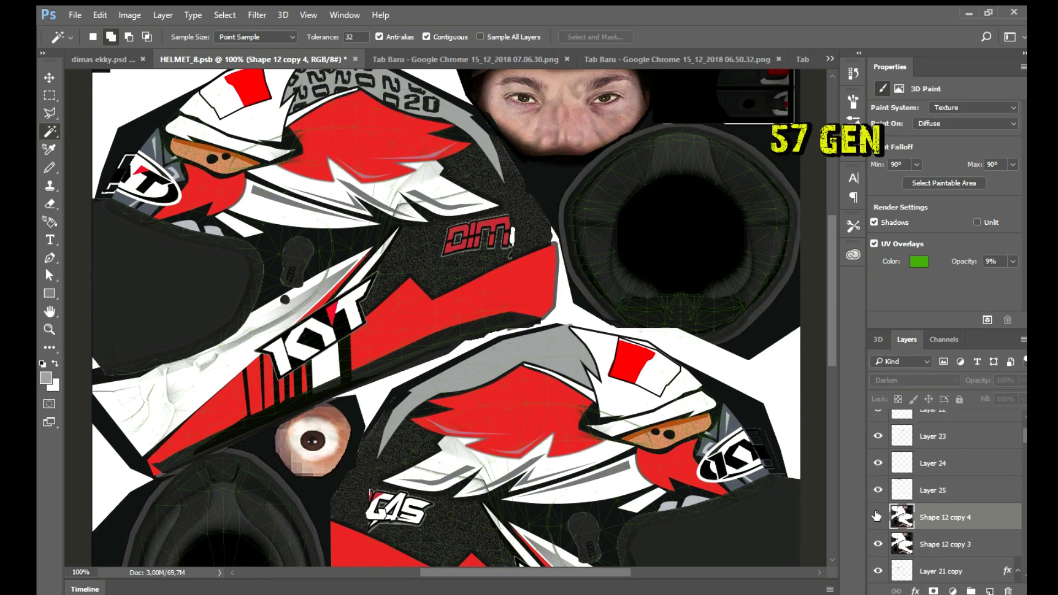
key(l)
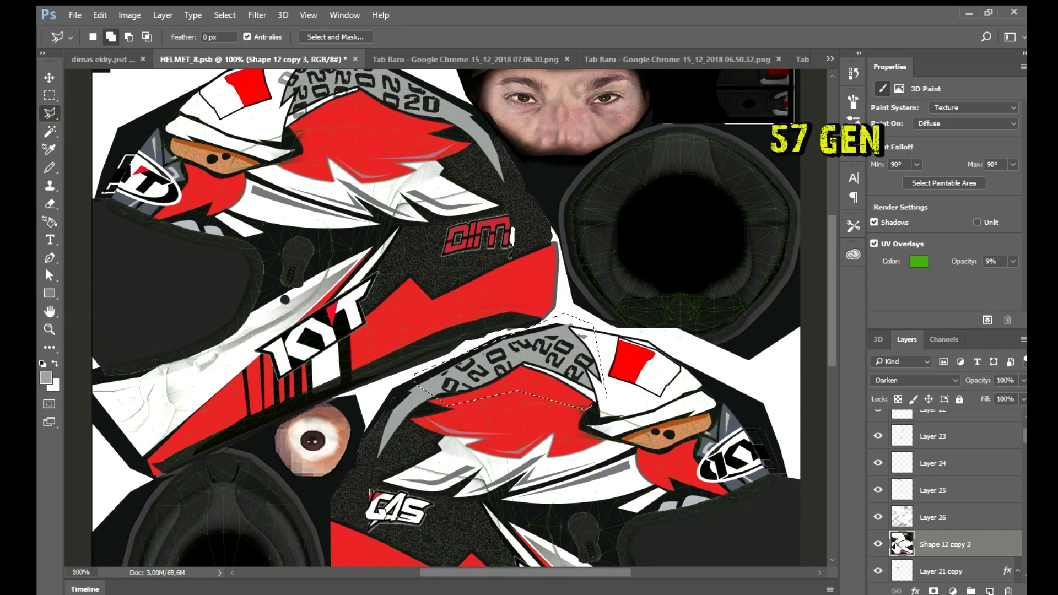
Step: Check the 3D helmet, then select the band's lower tip with the Polygonal Lasso
key(ctrl+shift+Tab)
key(v)
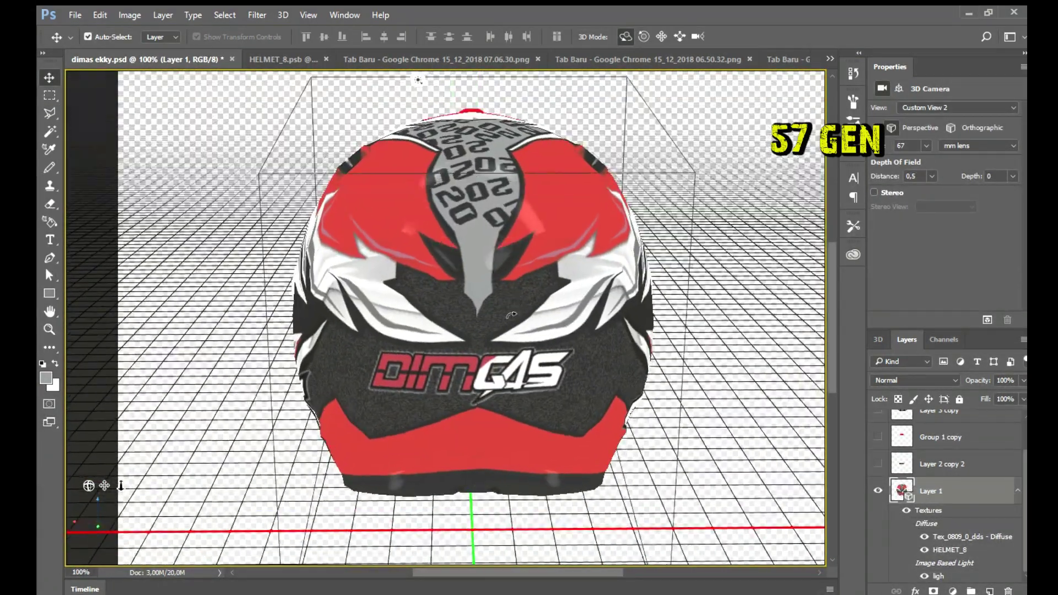
key(l)
key(ctrl+plus)
click(485, 269)
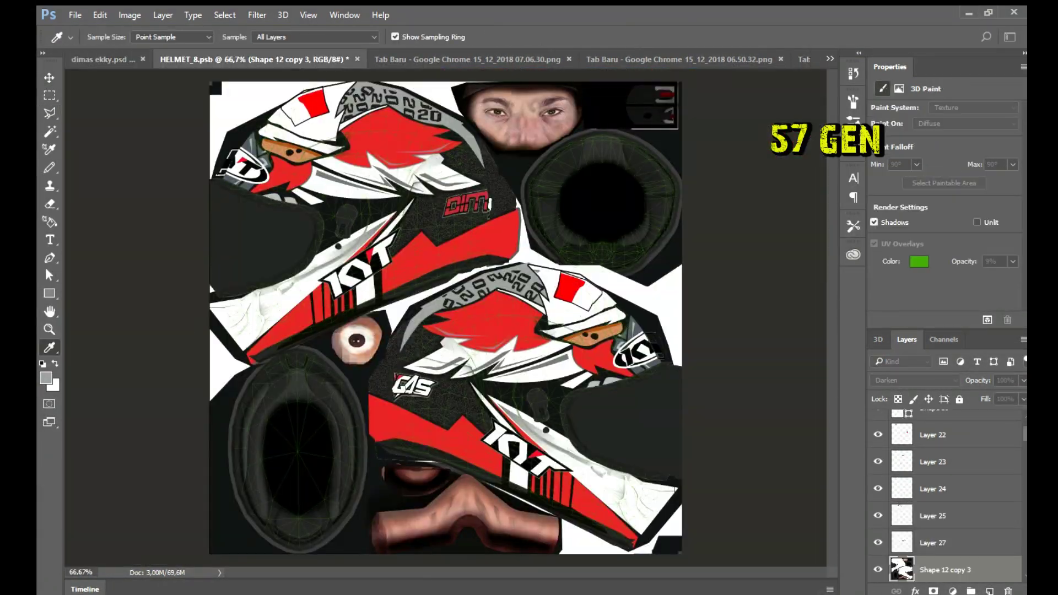
key(b)
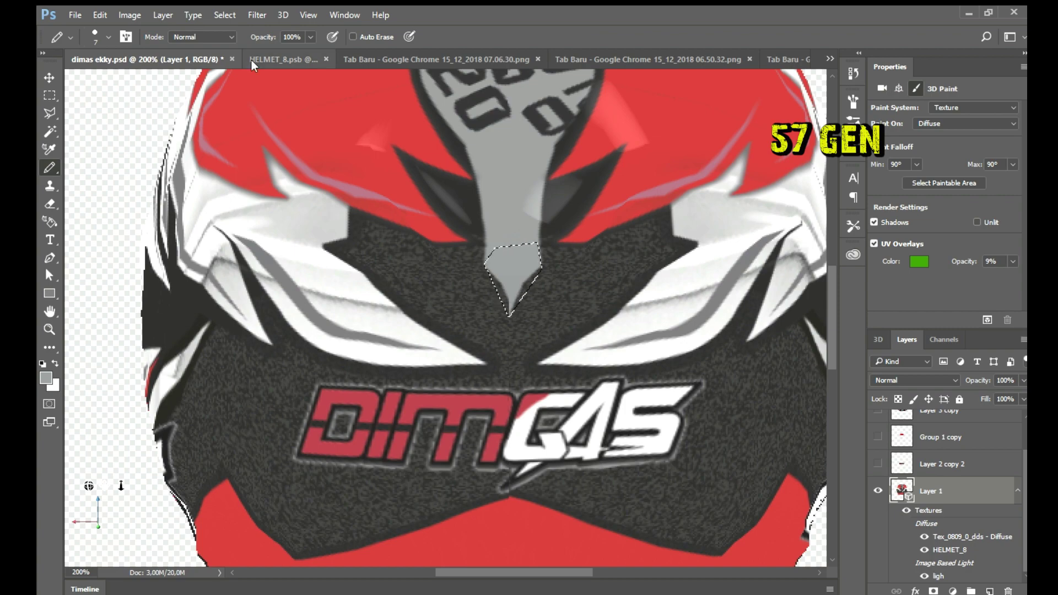
Step: Return to the 3D helmet at 100% and orbit it to view the back
click(251, 60)
key(ctrl+shift+Tab)
key(ctrl+Tab)
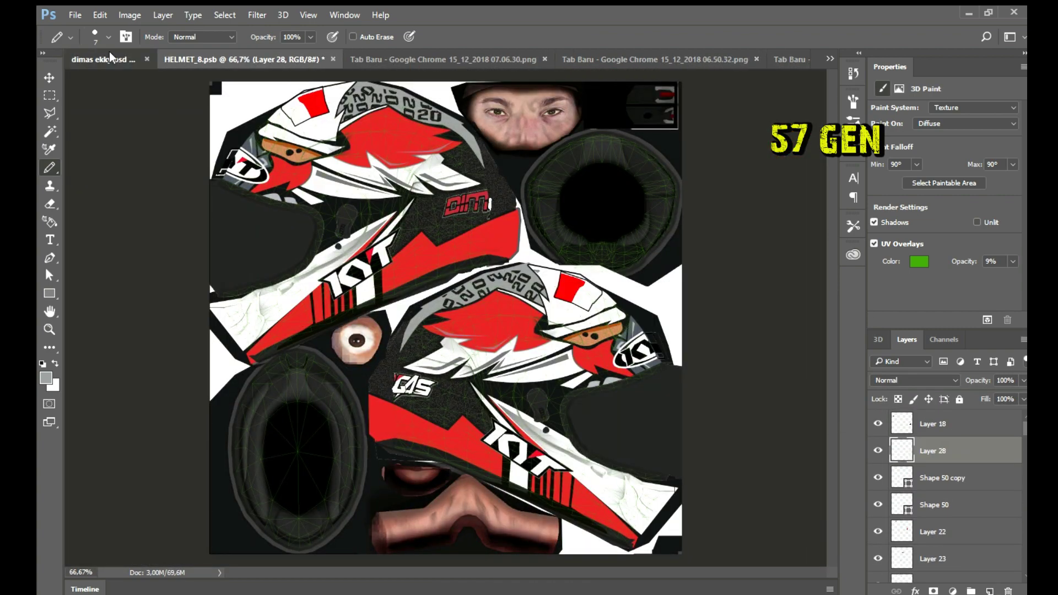
click(110, 58)
key(ctrl+minus)
key(v)
drag(496, 276, 689, 272)
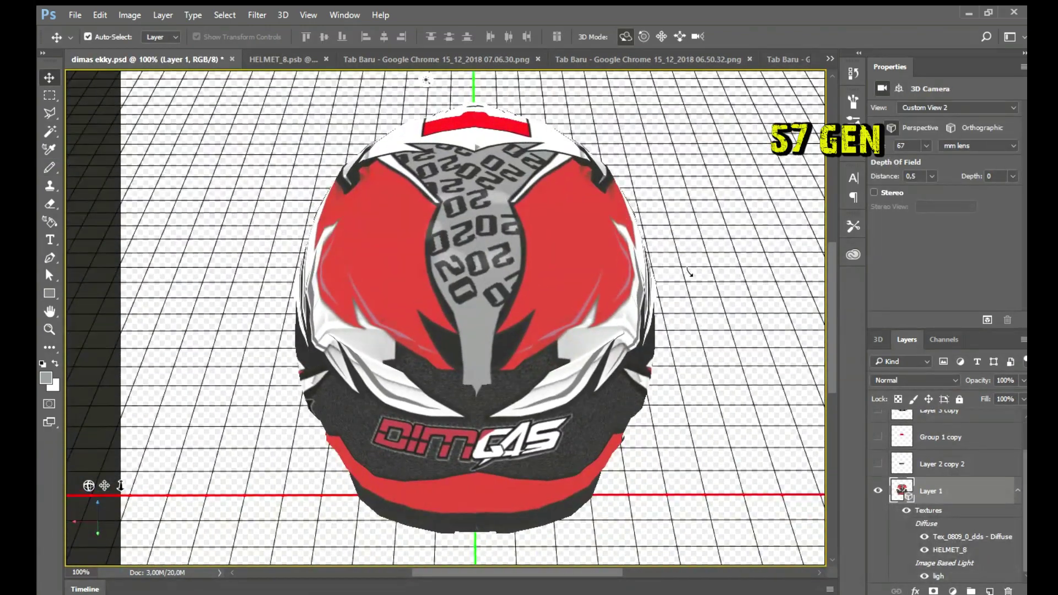
Step: Type a 20 on the back band, duplicate it below, and group both
key(t)
click(470, 344)
key(ctrl+Return)
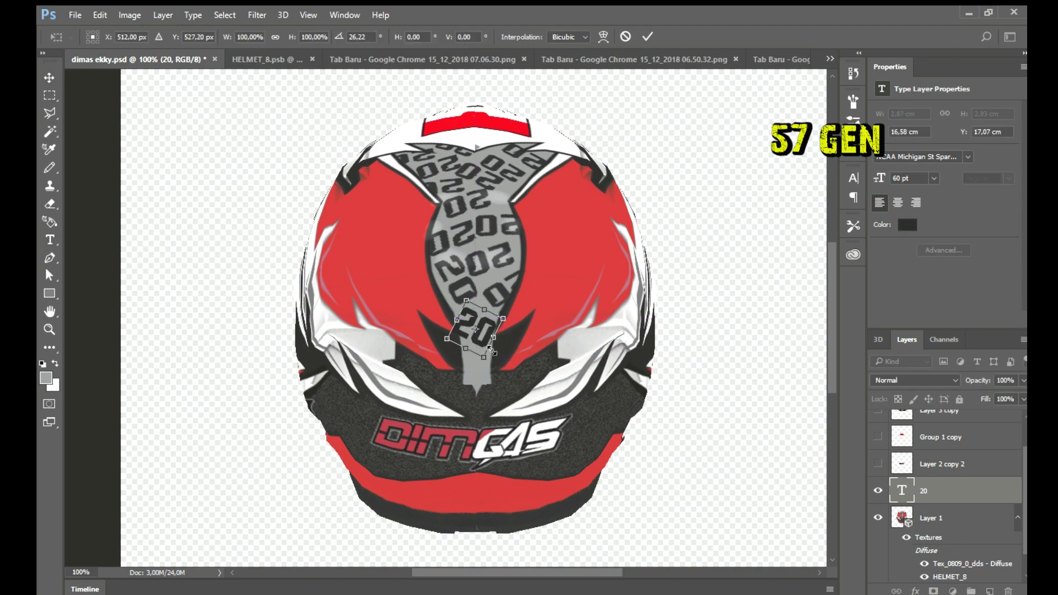
key(v)
drag(477, 331, 478, 365)
shift+click(945, 523)
key(ctrl+g)
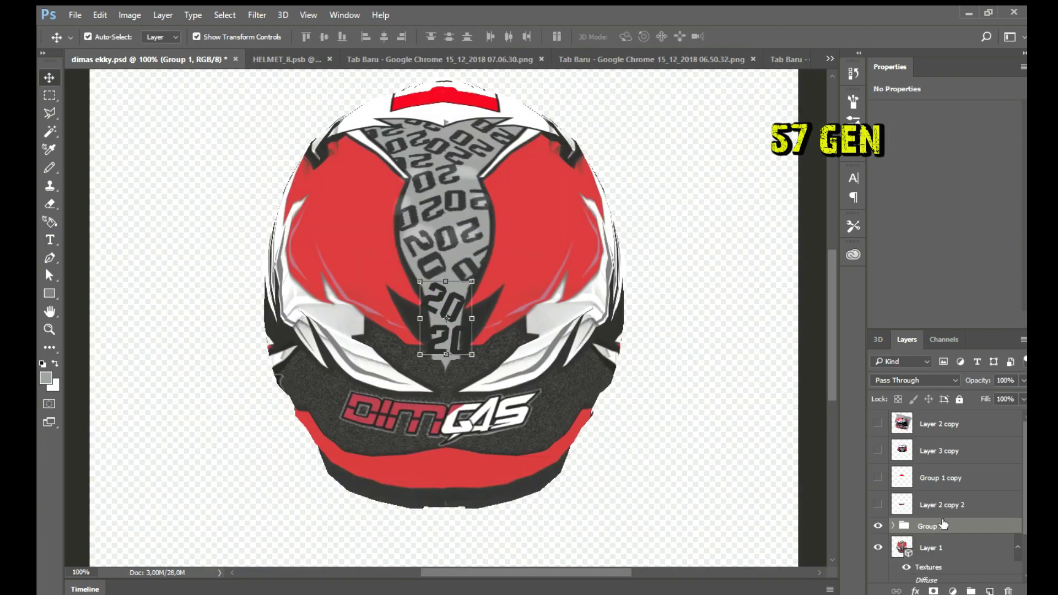
Step: Reveal Layer 23's stroke and bevel effects, then orbit the helmet to a side view
click(259, 59)
click(105, 59)
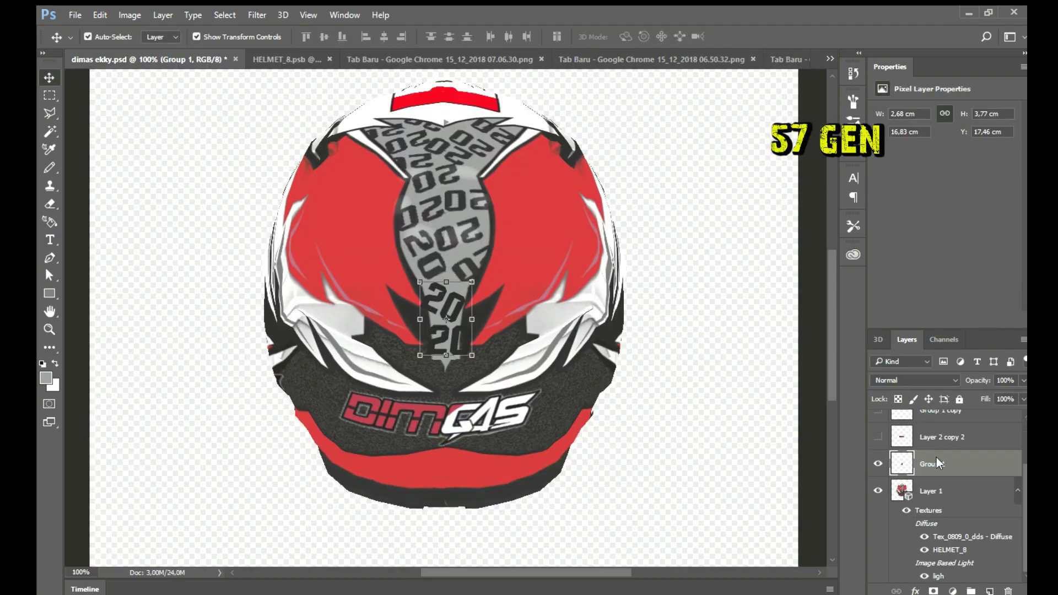
click(259, 59)
key(l)
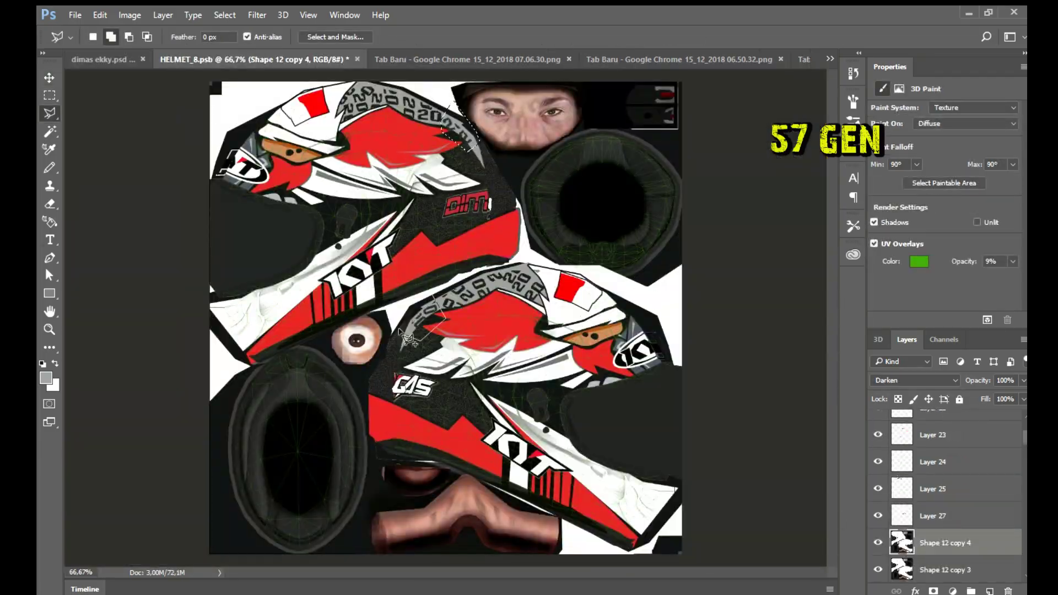
key(ctrl+Tab)
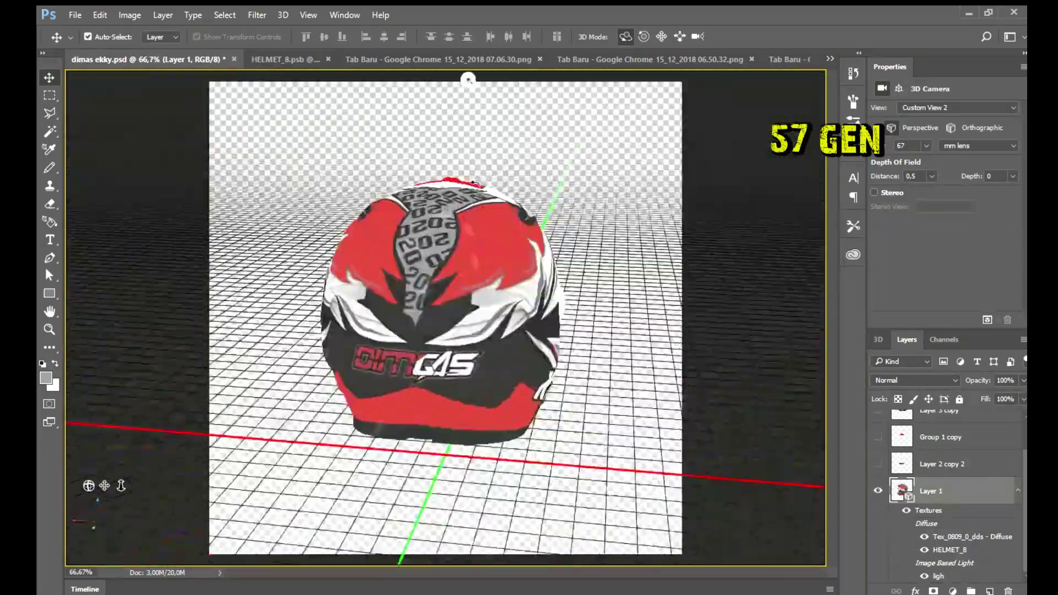
key(ctrl+Tab)
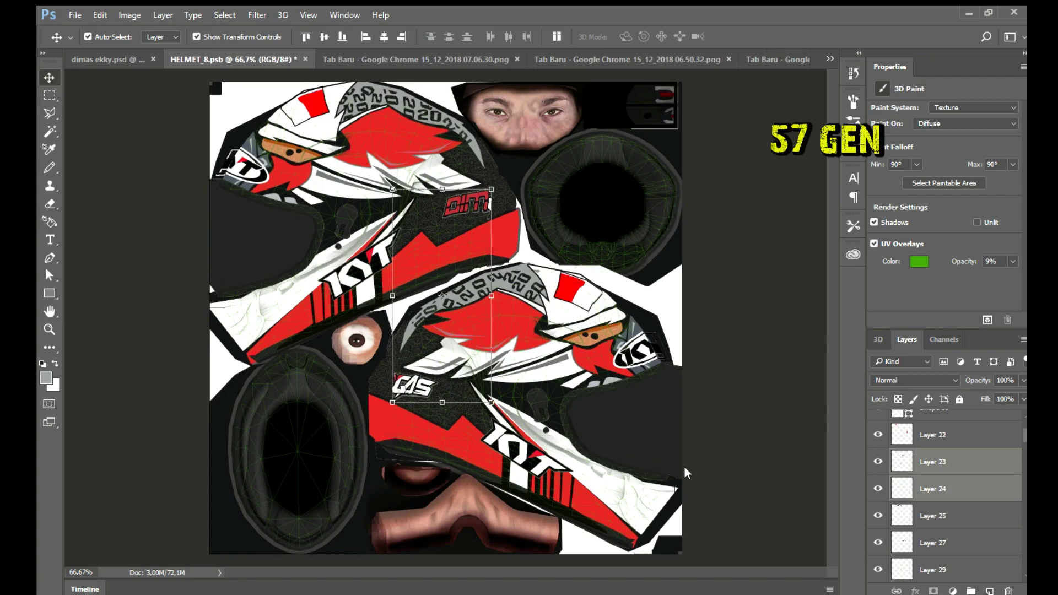
key(ctrl+z)
key(h)
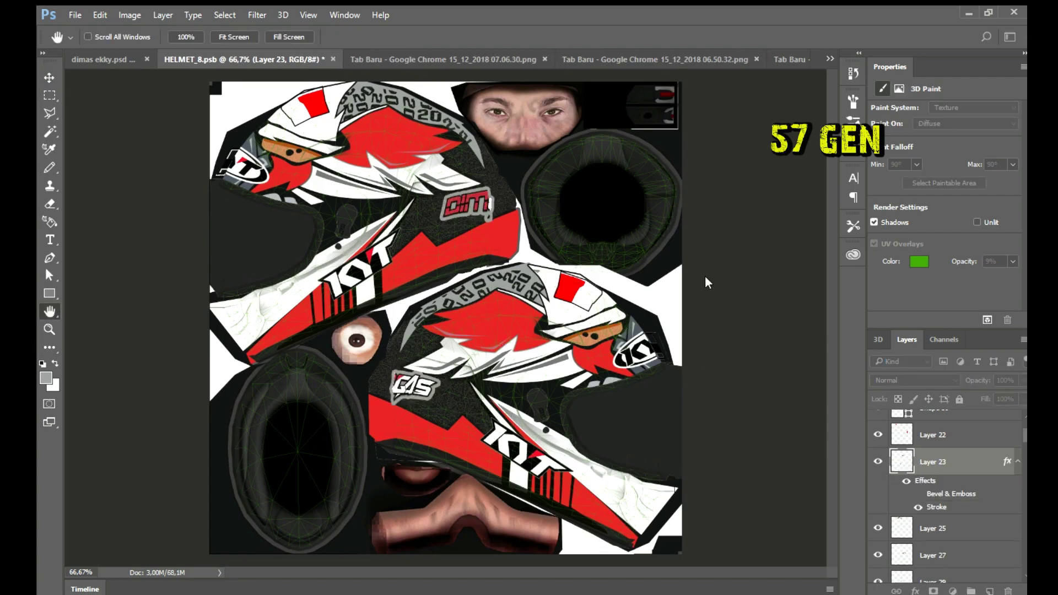
key(ctrl+Tab)
drag(341, 138, 451, 134)
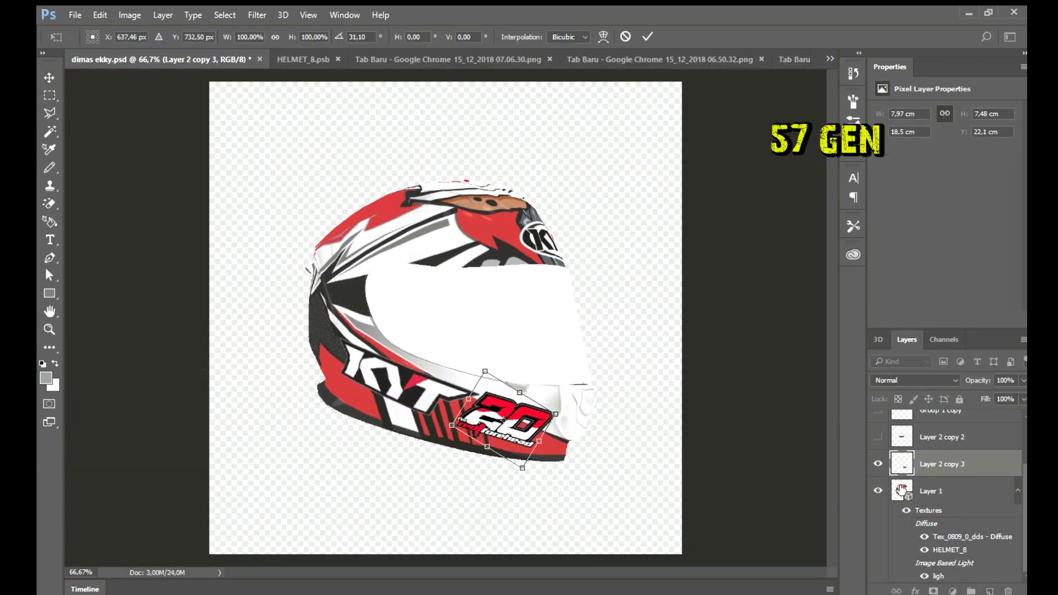
Step: Commit the '20' sticker's placement on the helmet side, then take the Polygonal Lasso to the front KYT logo area
key(Return)
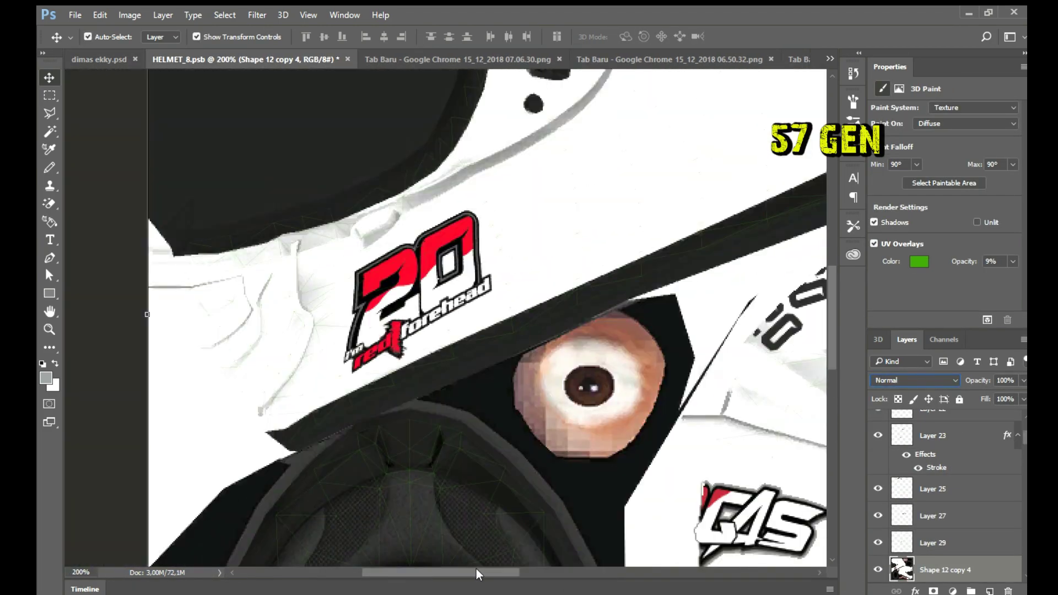
key(l)
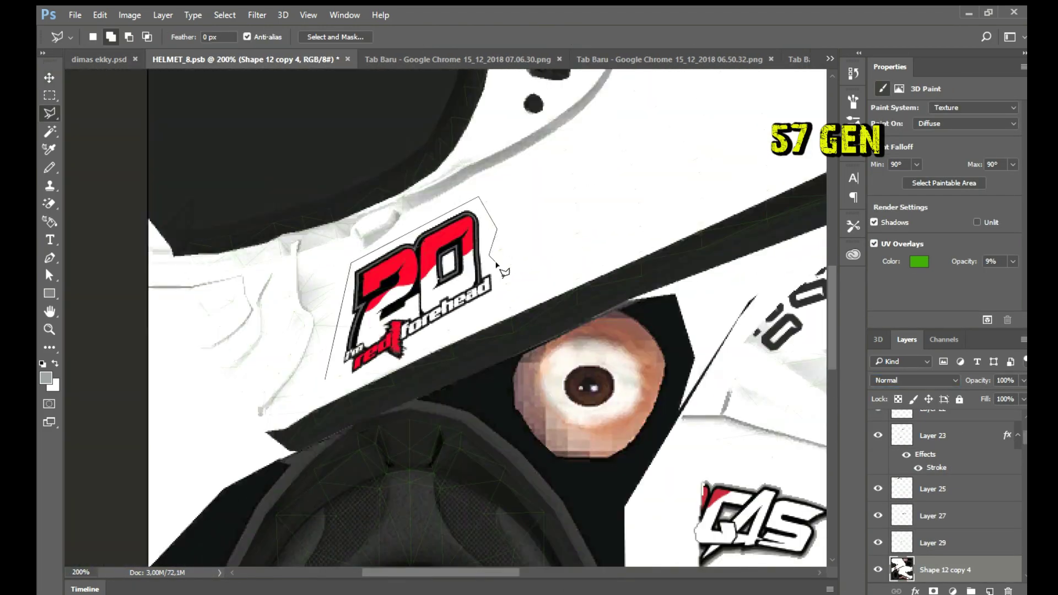
scroll(671, 401, down, 3)
scroll(671, 401, right, 5)
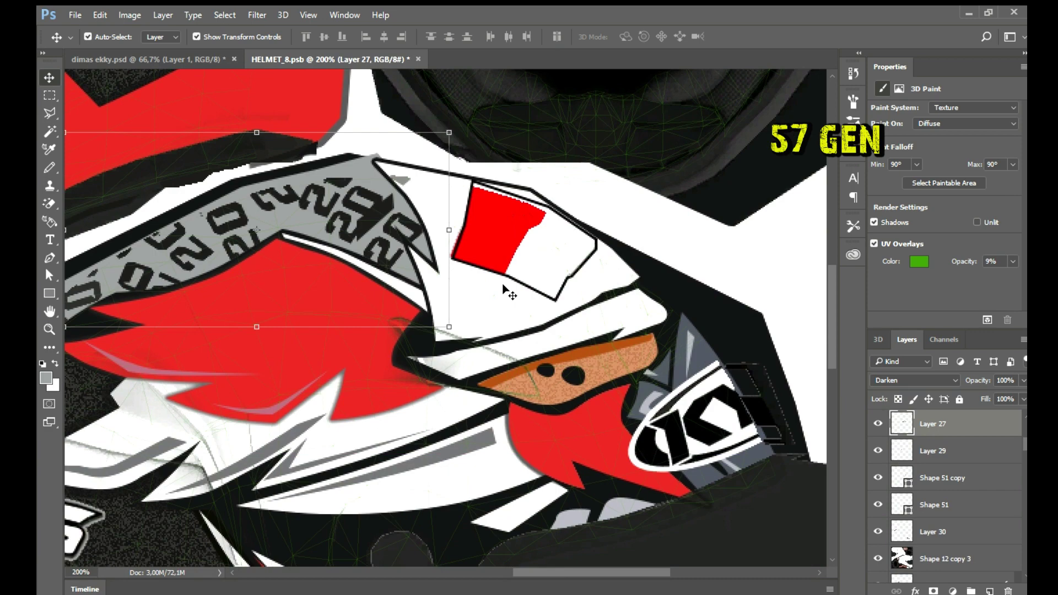
Step: Delete Shape 51 copy, adjust a corner of Shape 52, and return to dimas ekky.psd
click(377, 215)
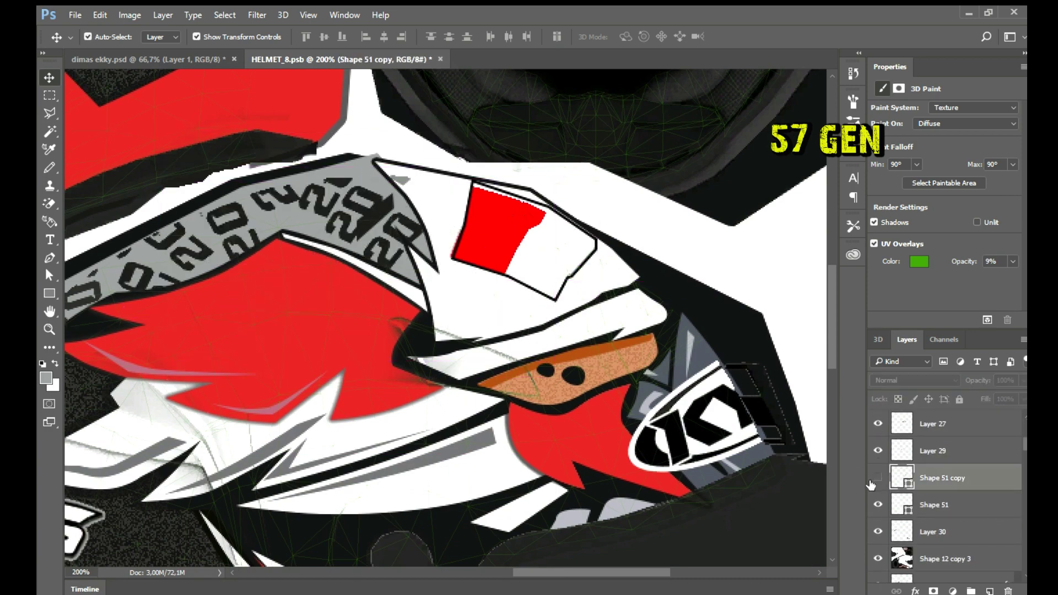
key(Delete)
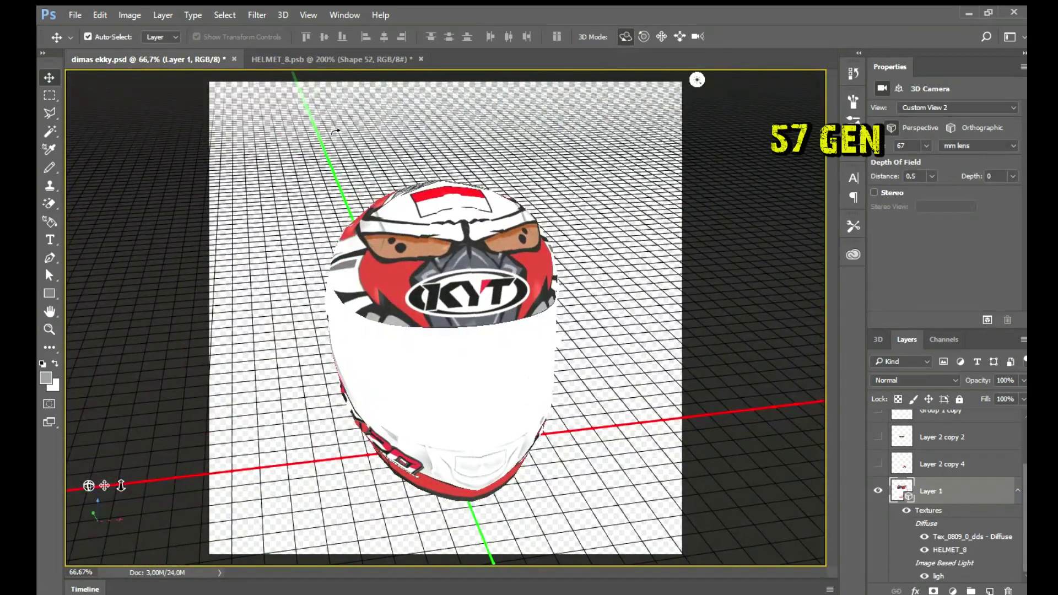
drag(680, 323, 671, 326)
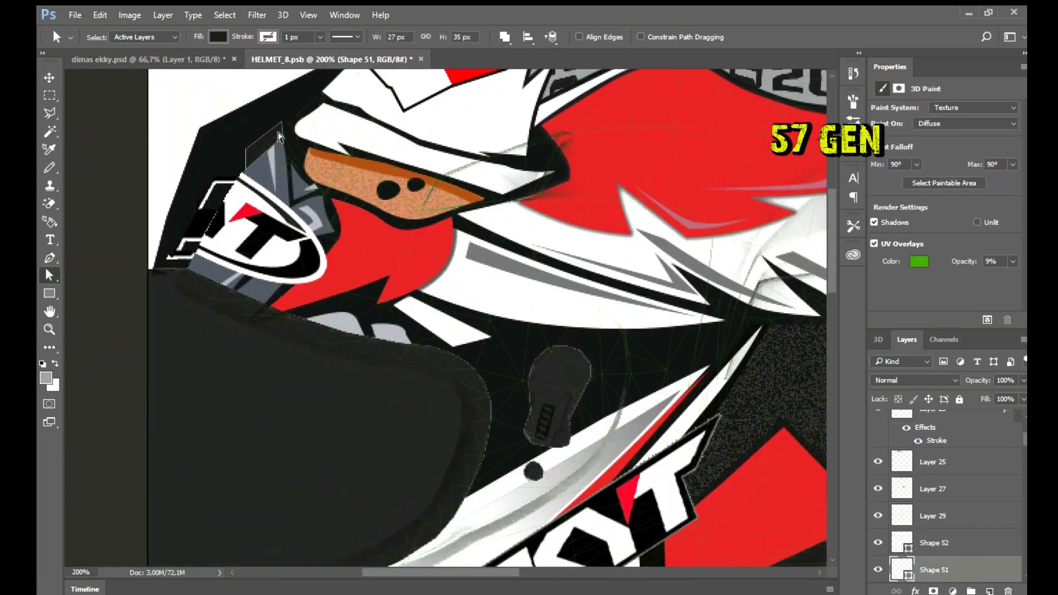
click(187, 57)
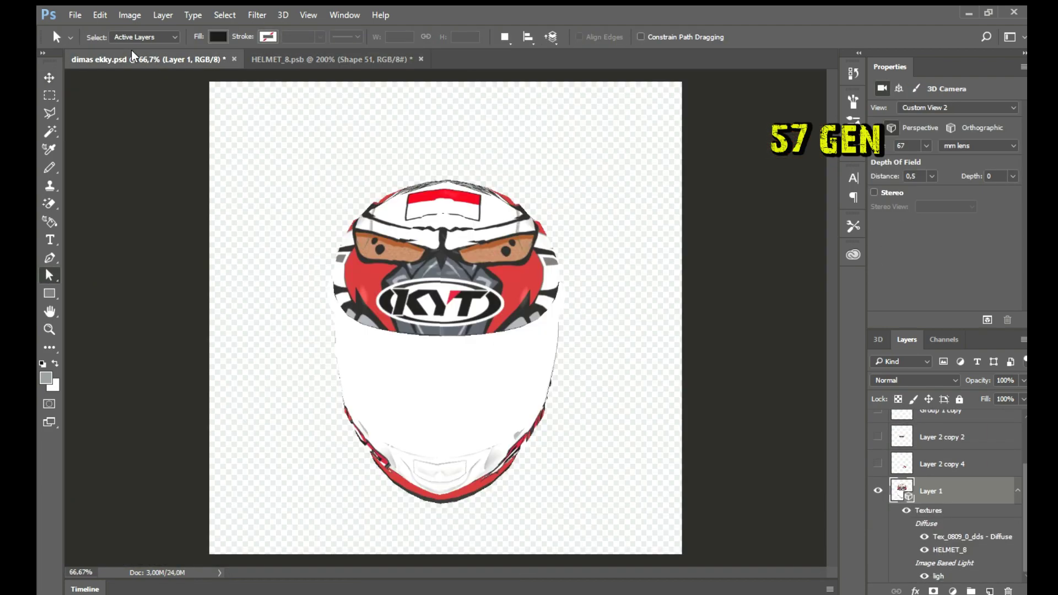